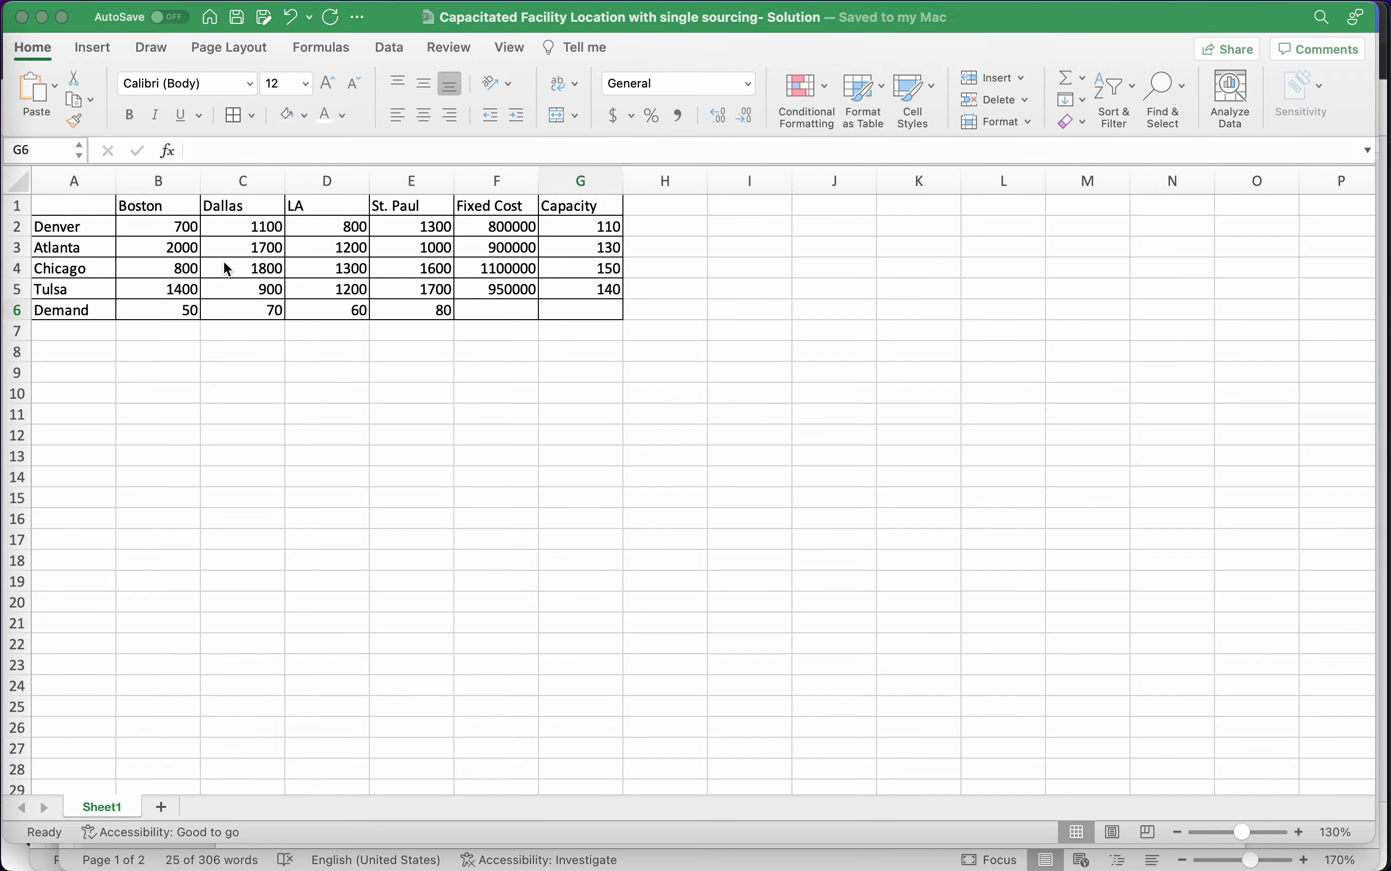
Switch to the Word formulation document and review the decision variables, objective function and constraints
{"action": "key", "text": "ctrl+Up"}
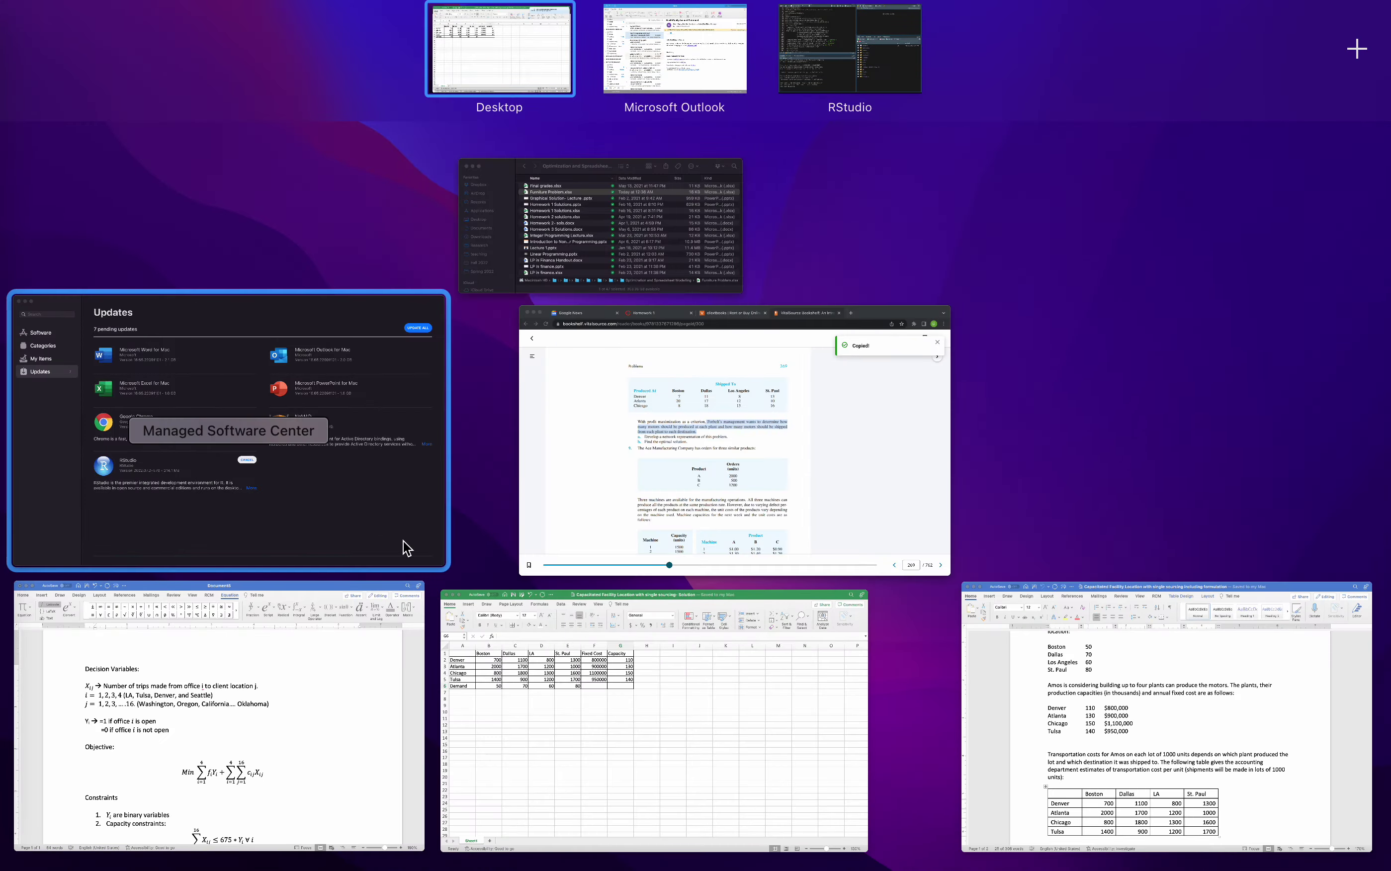
{"action": "left_click", "coordinate": [1073, 733]}
{"action": "scroll", "coordinate": [570, 626], "scroll_direction": "down", "scroll_amount": 15}
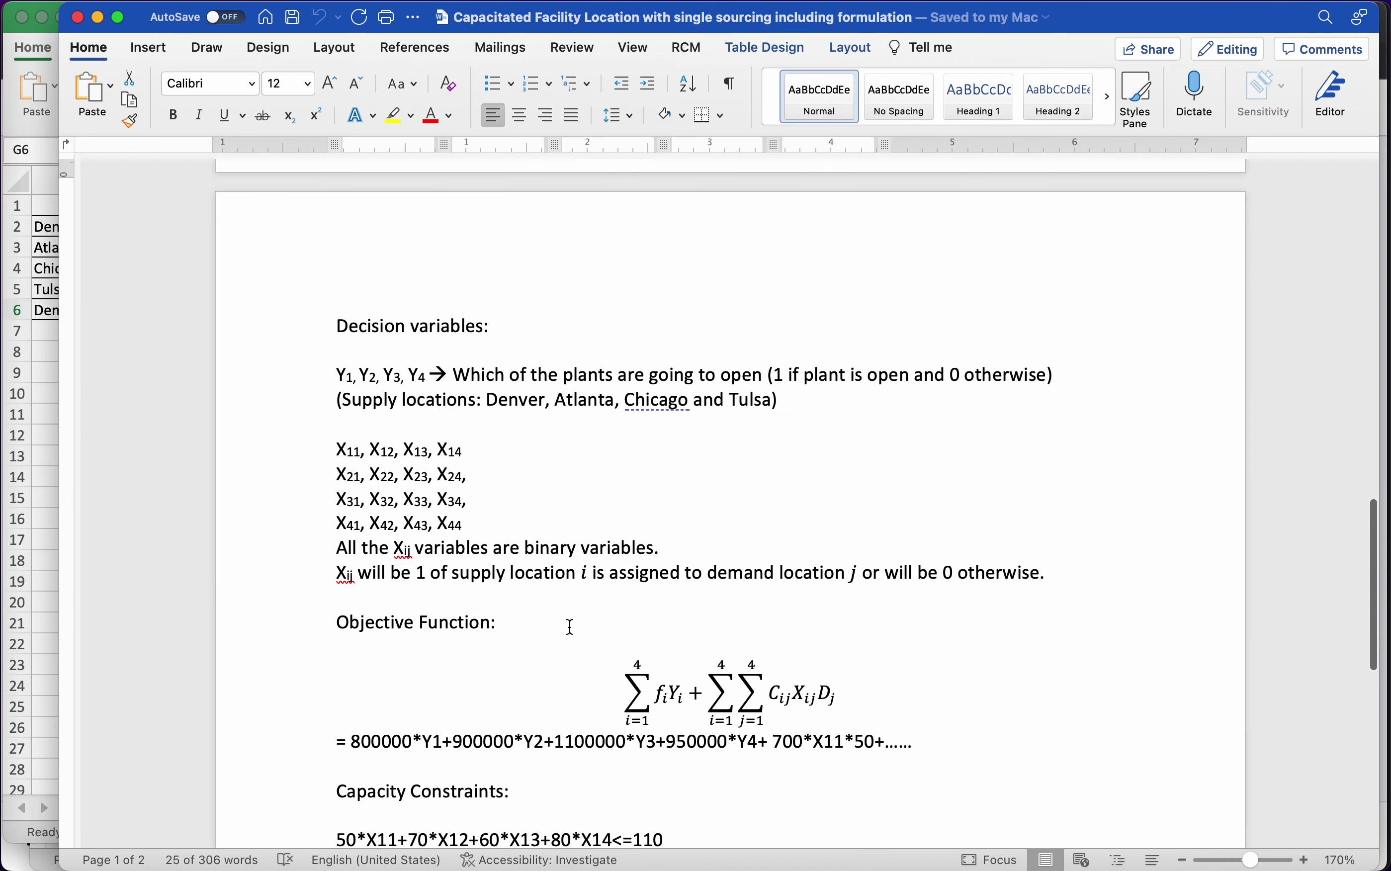
{"action": "scroll", "coordinate": [506, 554], "scroll_direction": "down", "scroll_amount": 2}
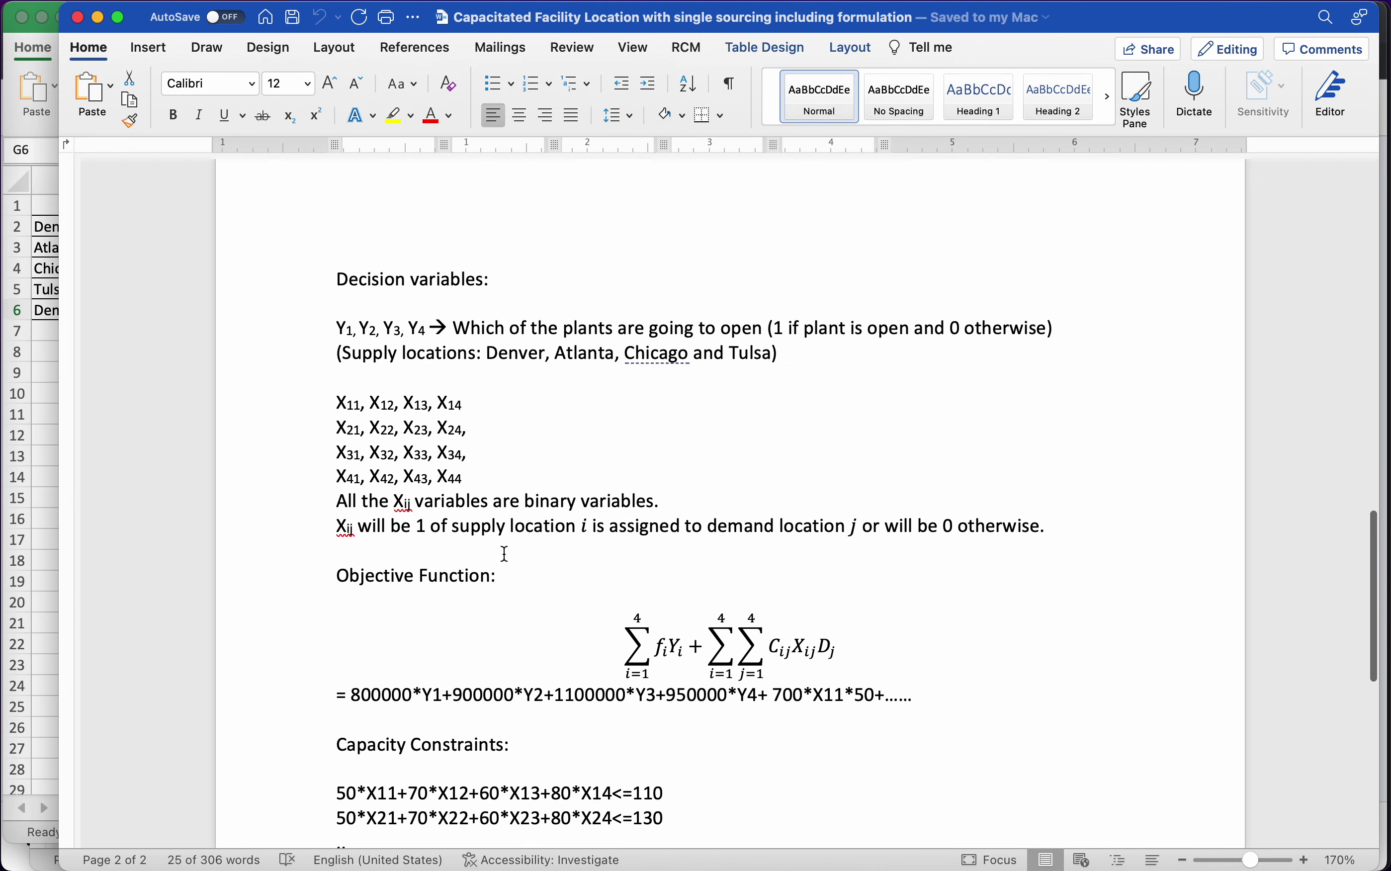
{"action": "scroll", "coordinate": [506, 554], "scroll_direction": "down", "scroll_amount": 12}
{"action": "scroll", "coordinate": [469, 618], "scroll_direction": "up", "scroll_amount": 10}
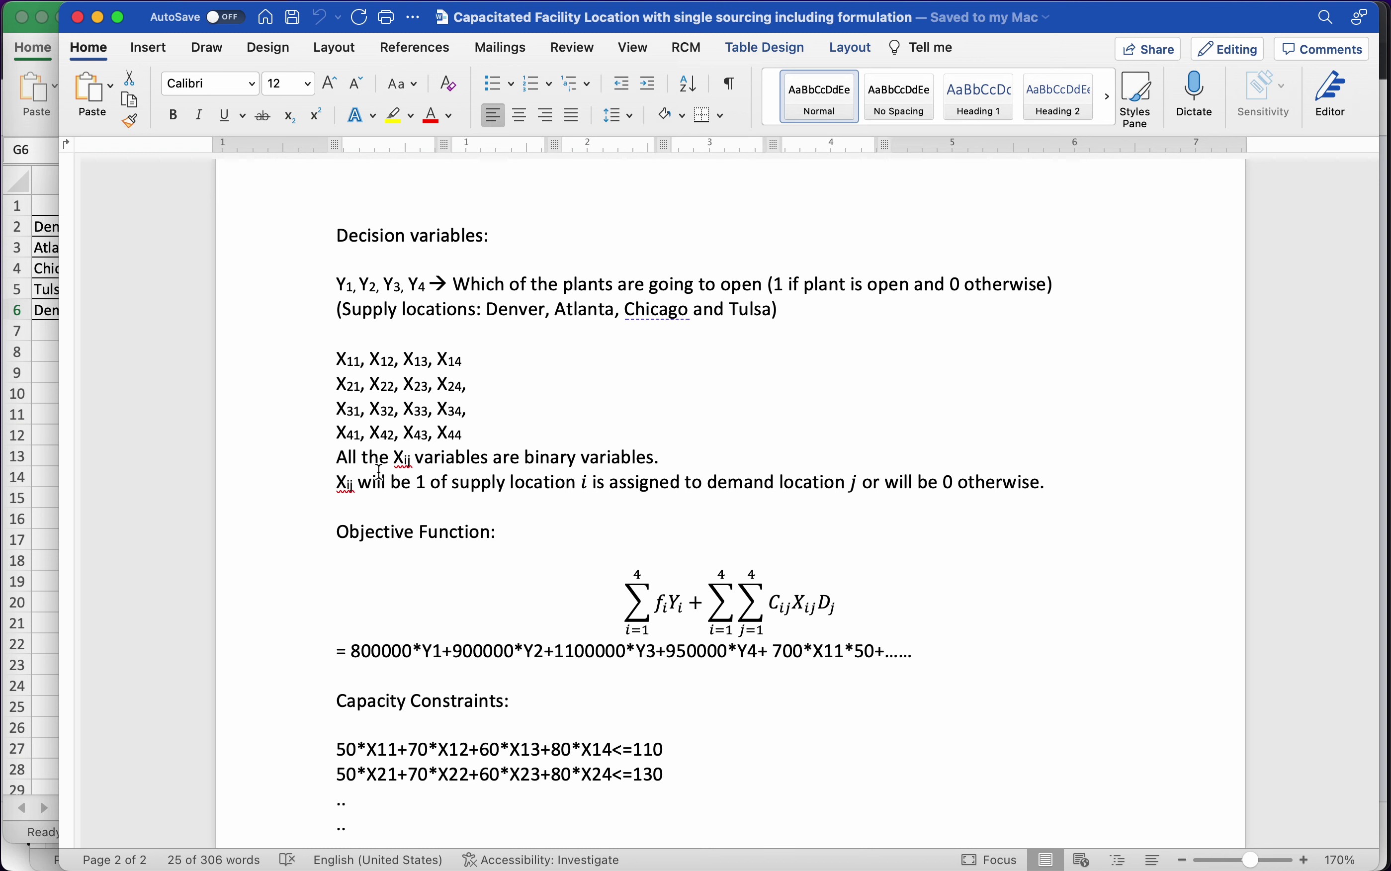
Return to the Excel workbook, copy the table A1:F5 to A8, and select the pasted numbers in B9:F12
{"action": "left_click", "coordinate": [50, 421]}
{"action": "scroll", "coordinate": [303, 390], "scroll_direction": "up", "scroll_amount": 2}
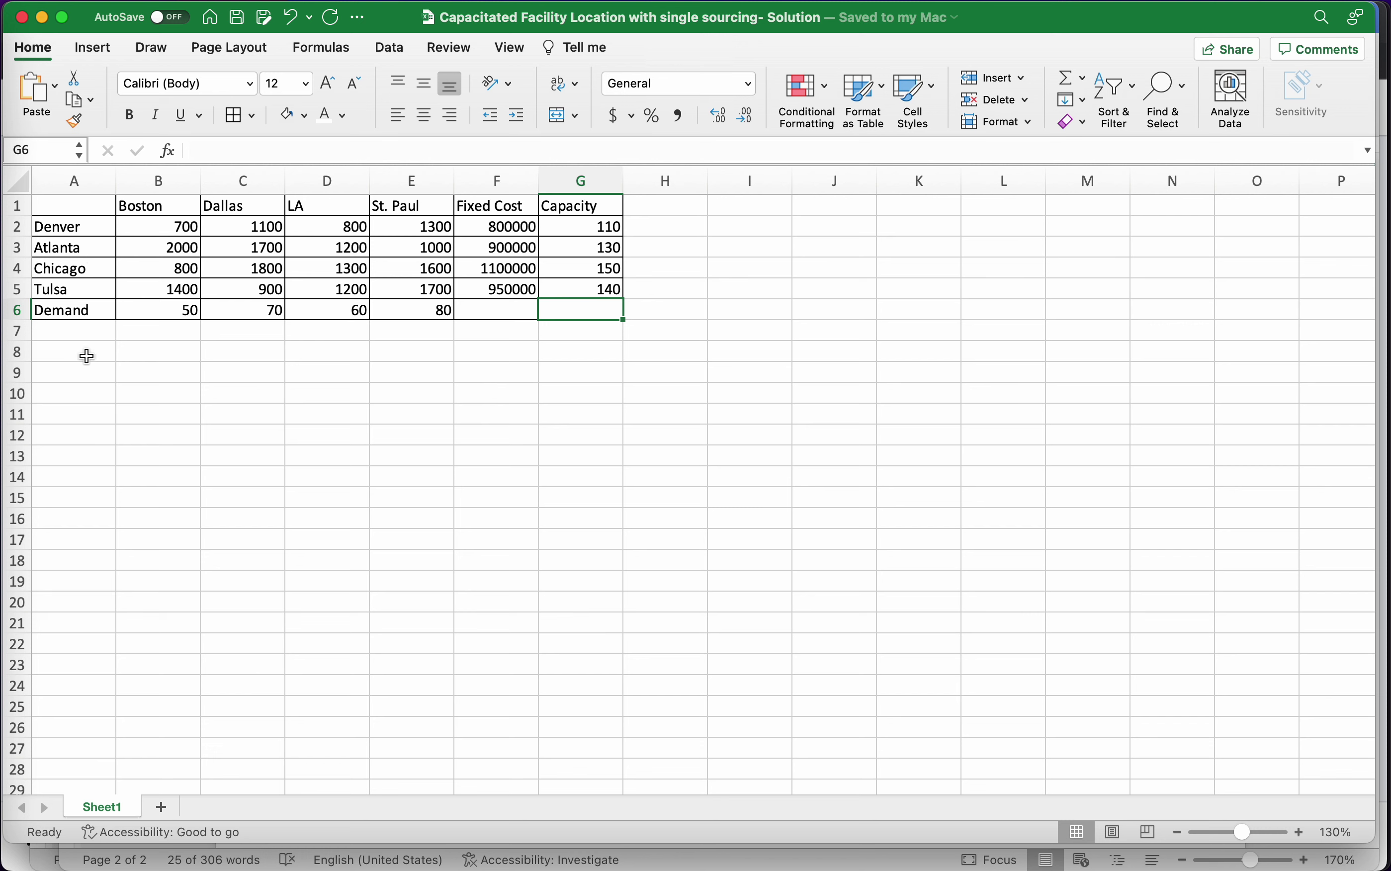
{"action": "left_click_drag", "start_coordinate": [62, 205], "coordinate": [489, 286]}
{"action": "key", "text": "super+c"}
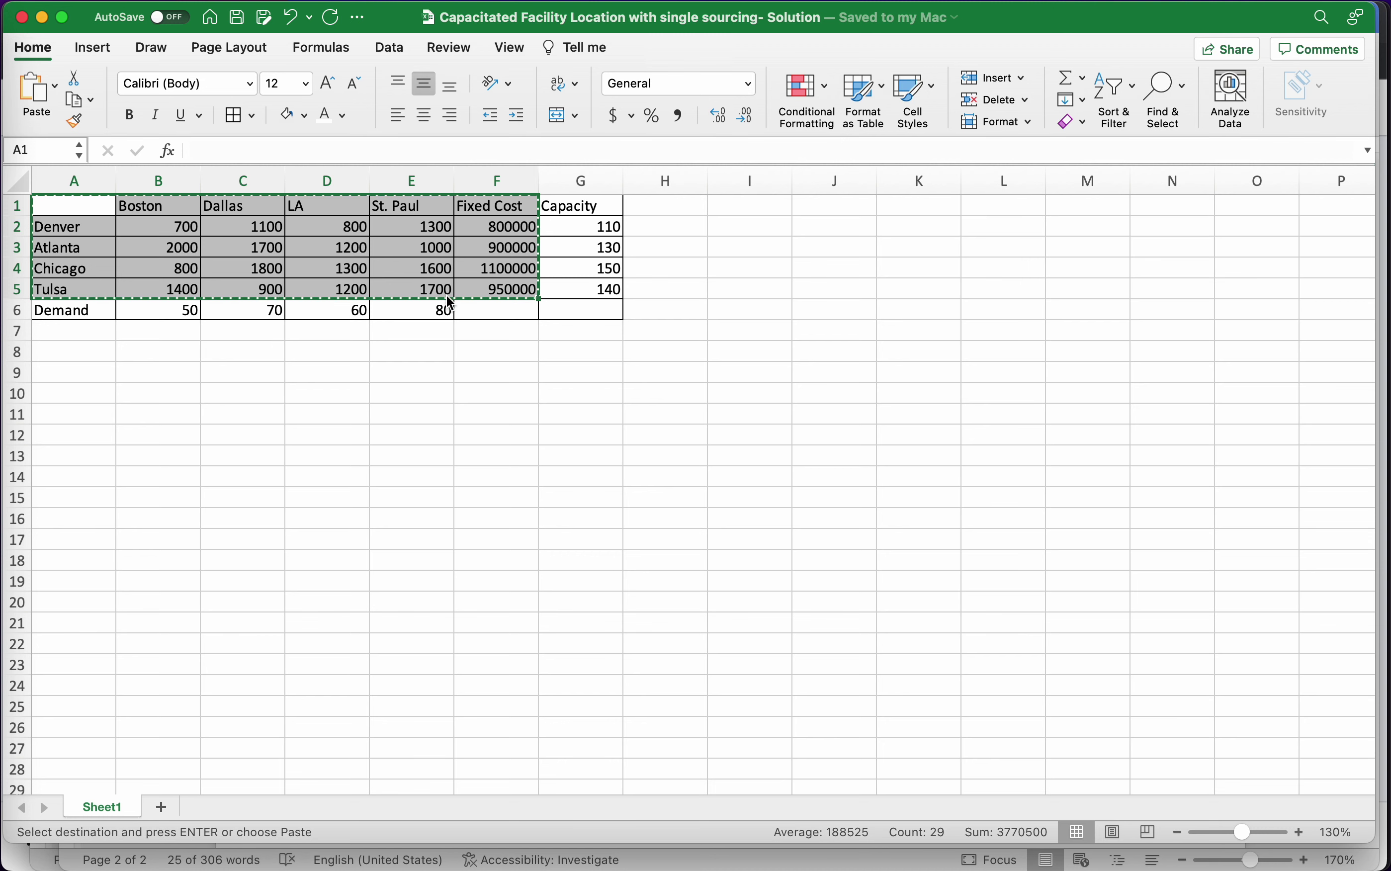
{"action": "left_click", "coordinate": [84, 354]}
{"action": "key", "text": "super+v"}
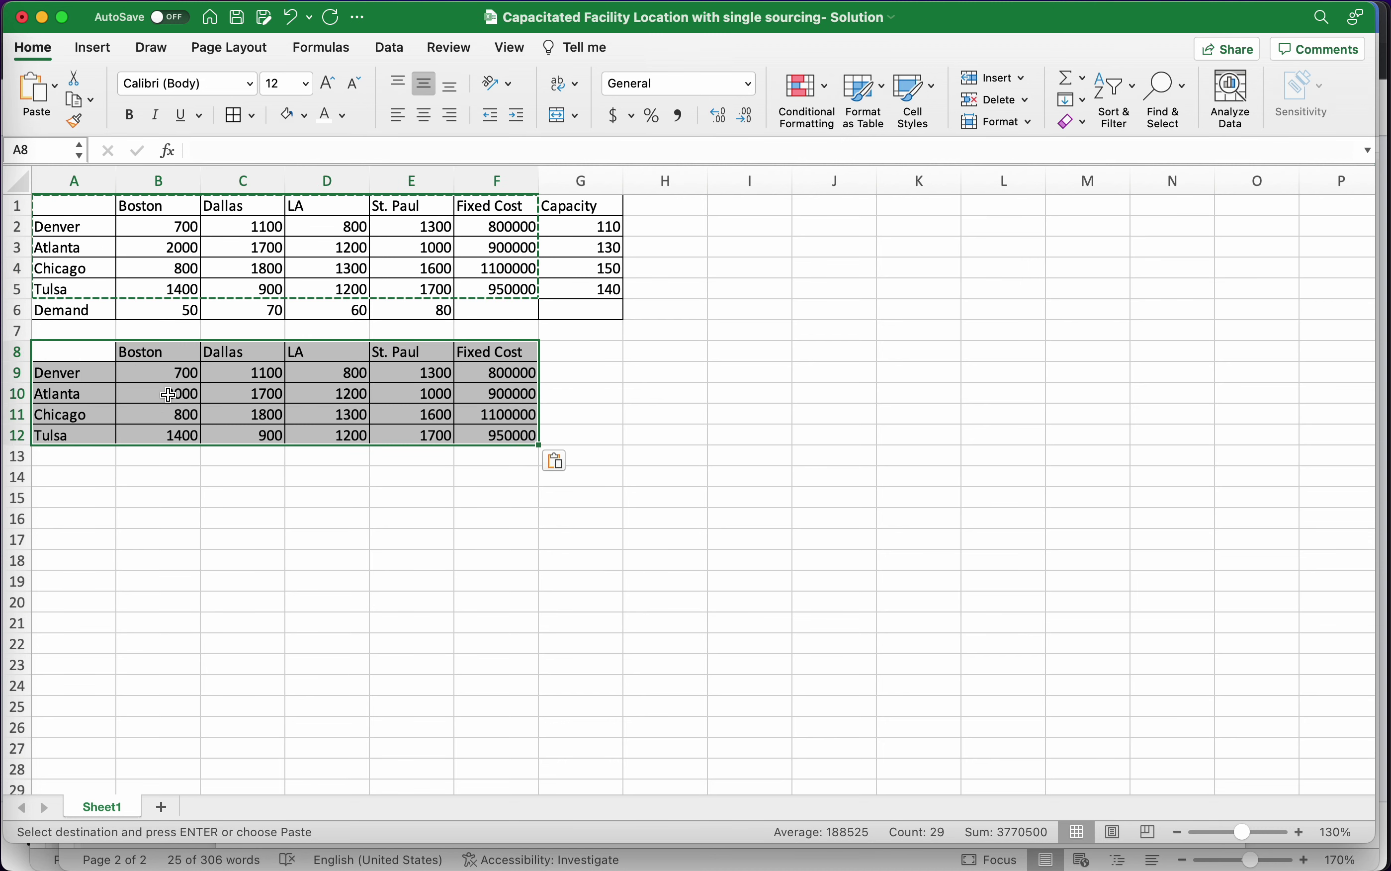
{"action": "left_click_drag", "start_coordinate": [167, 373], "coordinate": [484, 435]}
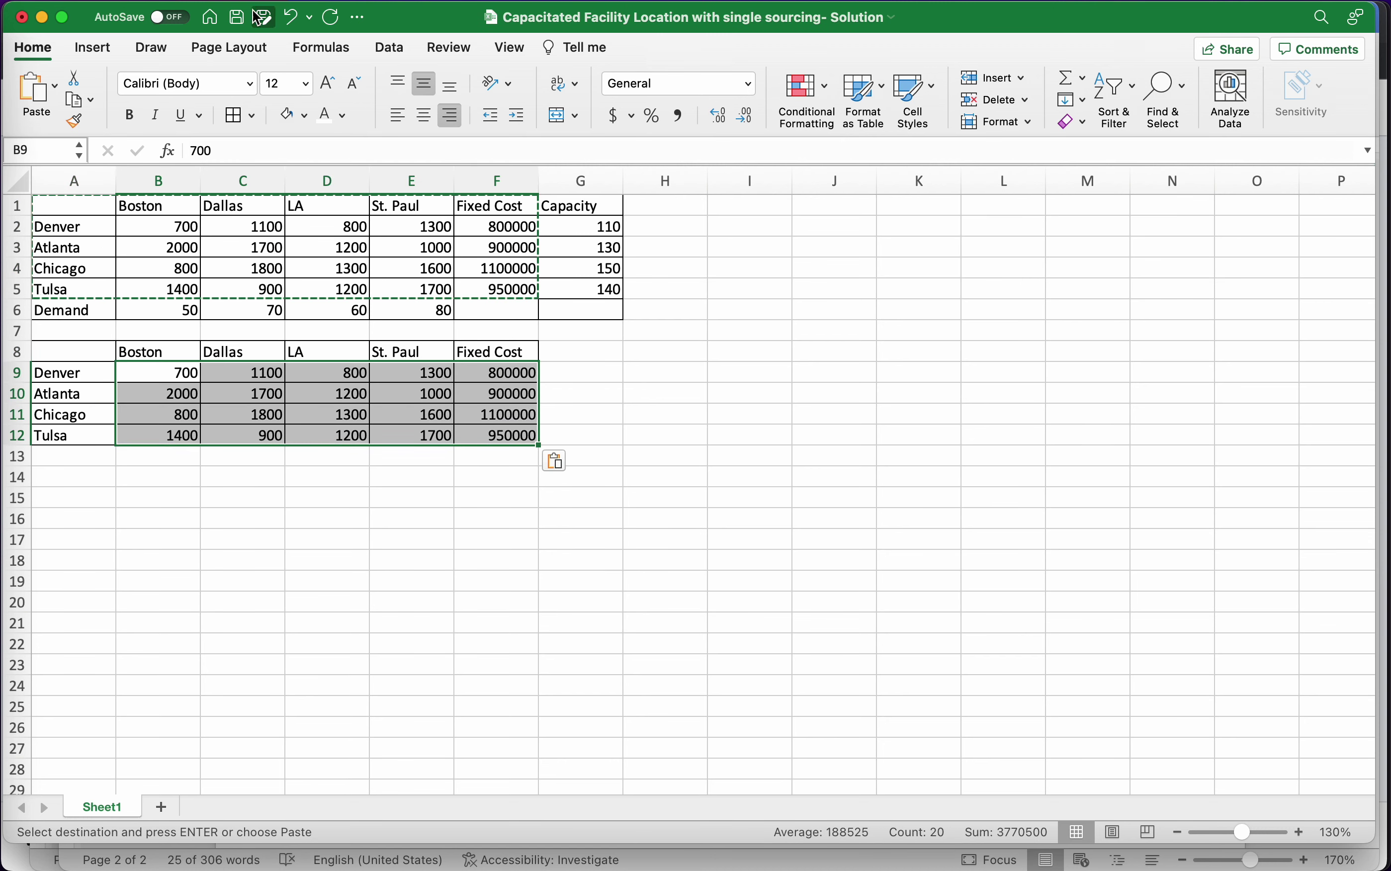
Try clearing both contents and formatting from B9:F12, and undo it
{"action": "left_click", "coordinate": [116, 1]}
{"action": "mouse_move", "coordinate": [188, 204]}
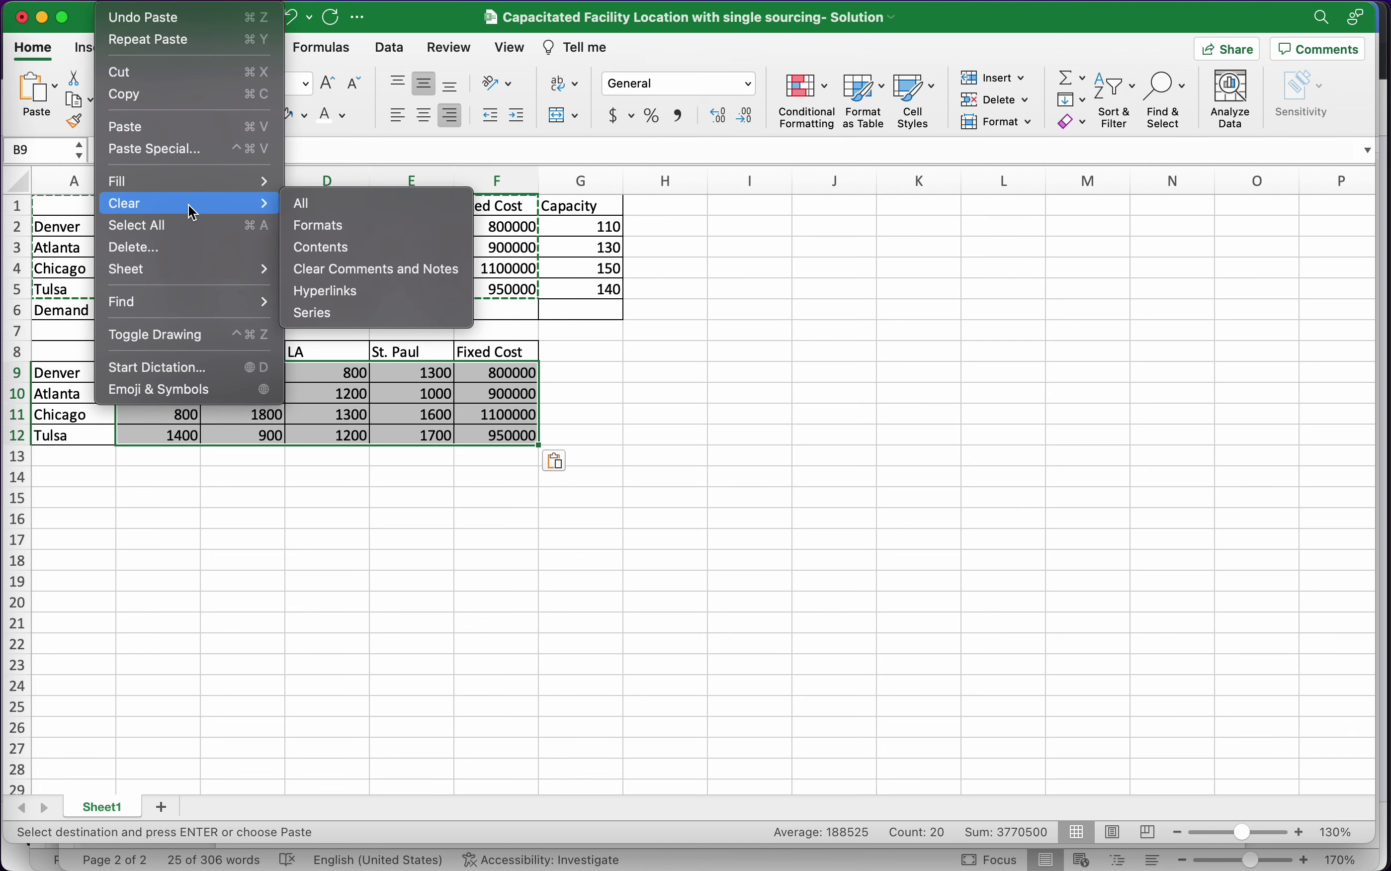
{"action": "left_click", "coordinate": [309, 204]}
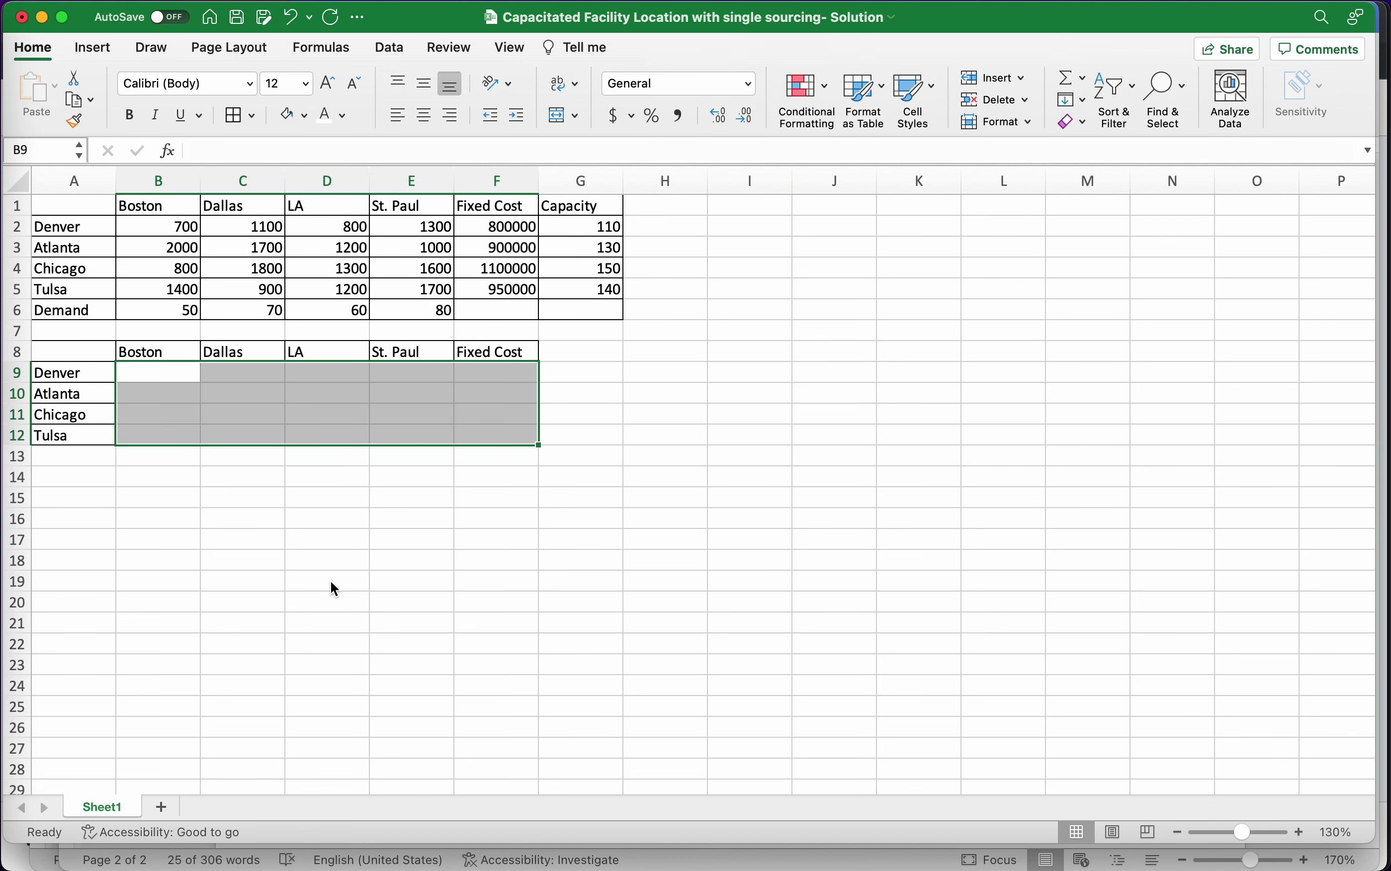
{"action": "key", "text": "super+z"}
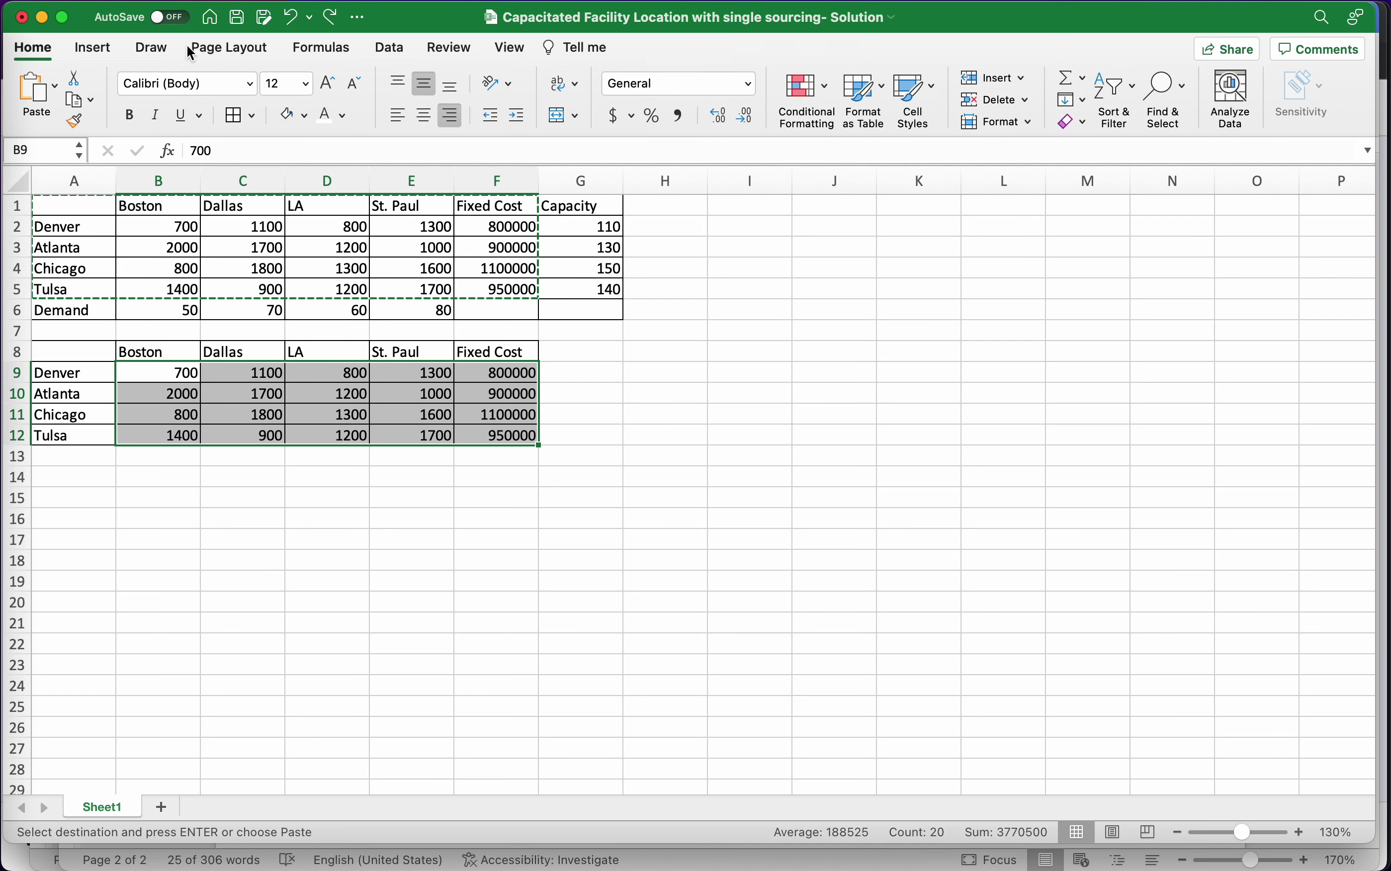
Clear only the contents of B9:F12, keeping the borders, and change the header in F8 to "Open/Close"
{"action": "left_click", "coordinate": [115, 1]}
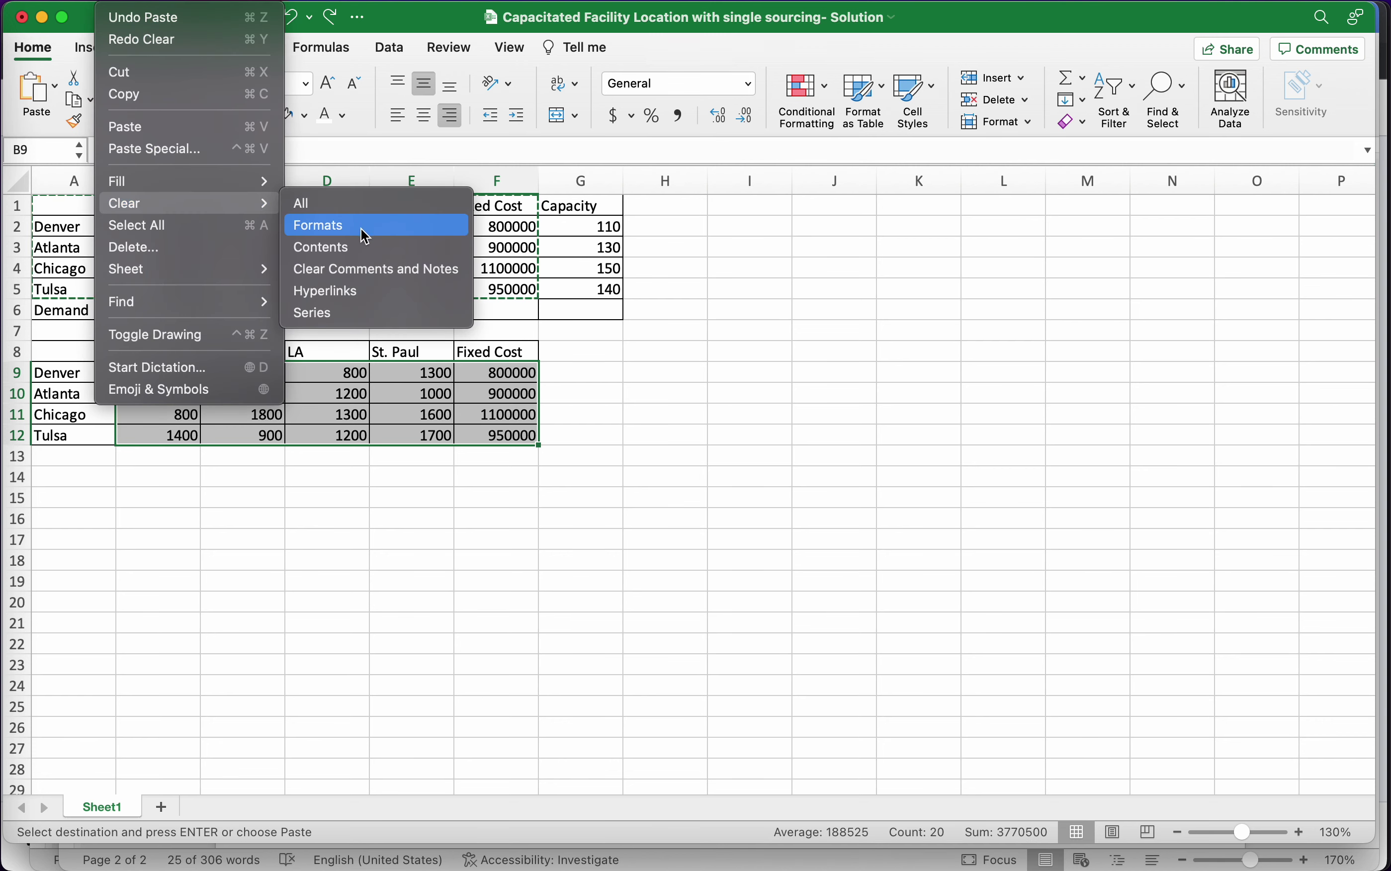
{"action": "left_click", "coordinate": [360, 441]}
{"action": "left_click", "coordinate": [504, 356]}
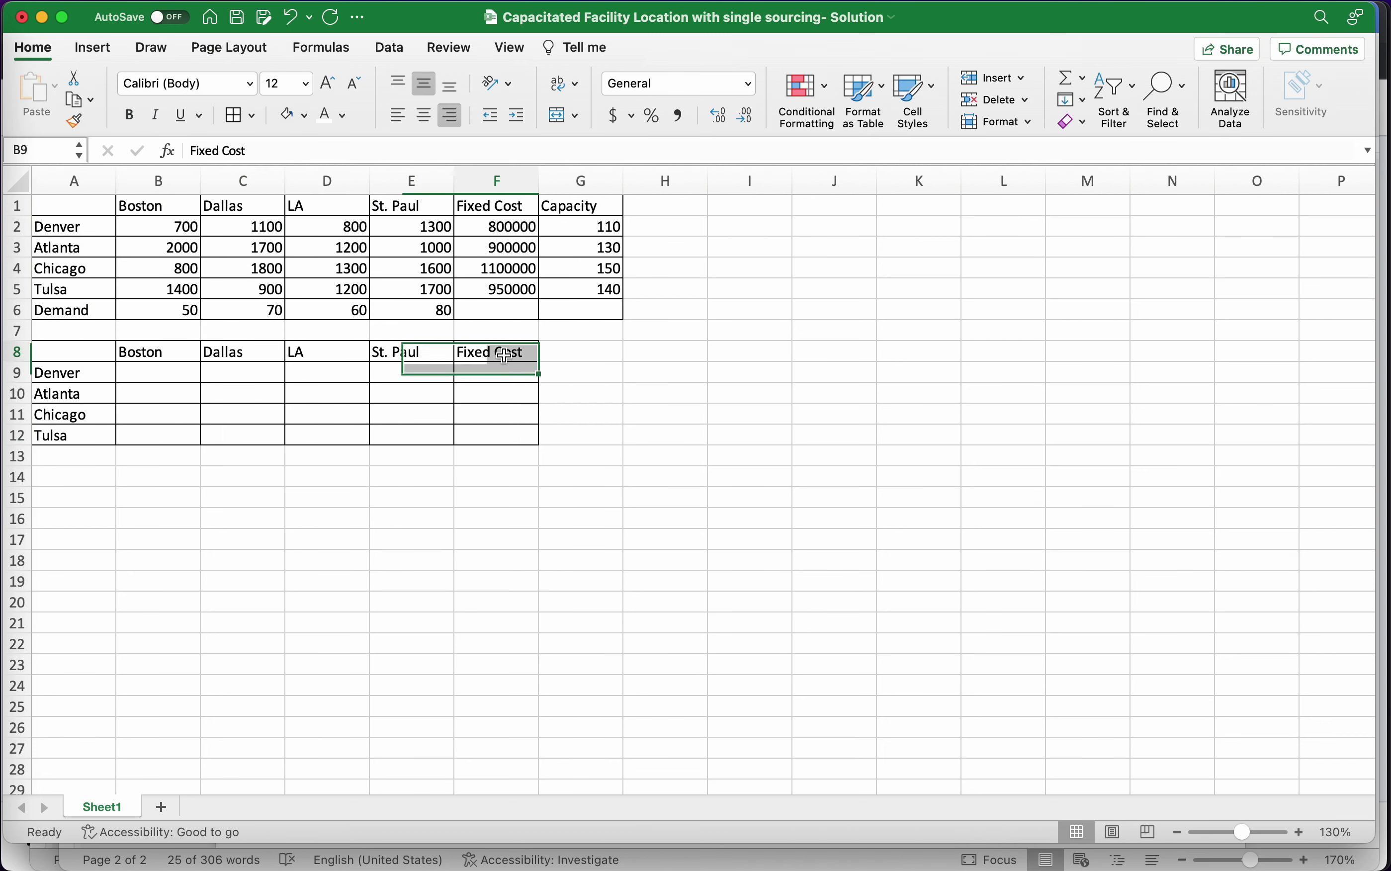
{"action": "type", "text": "Ope"}
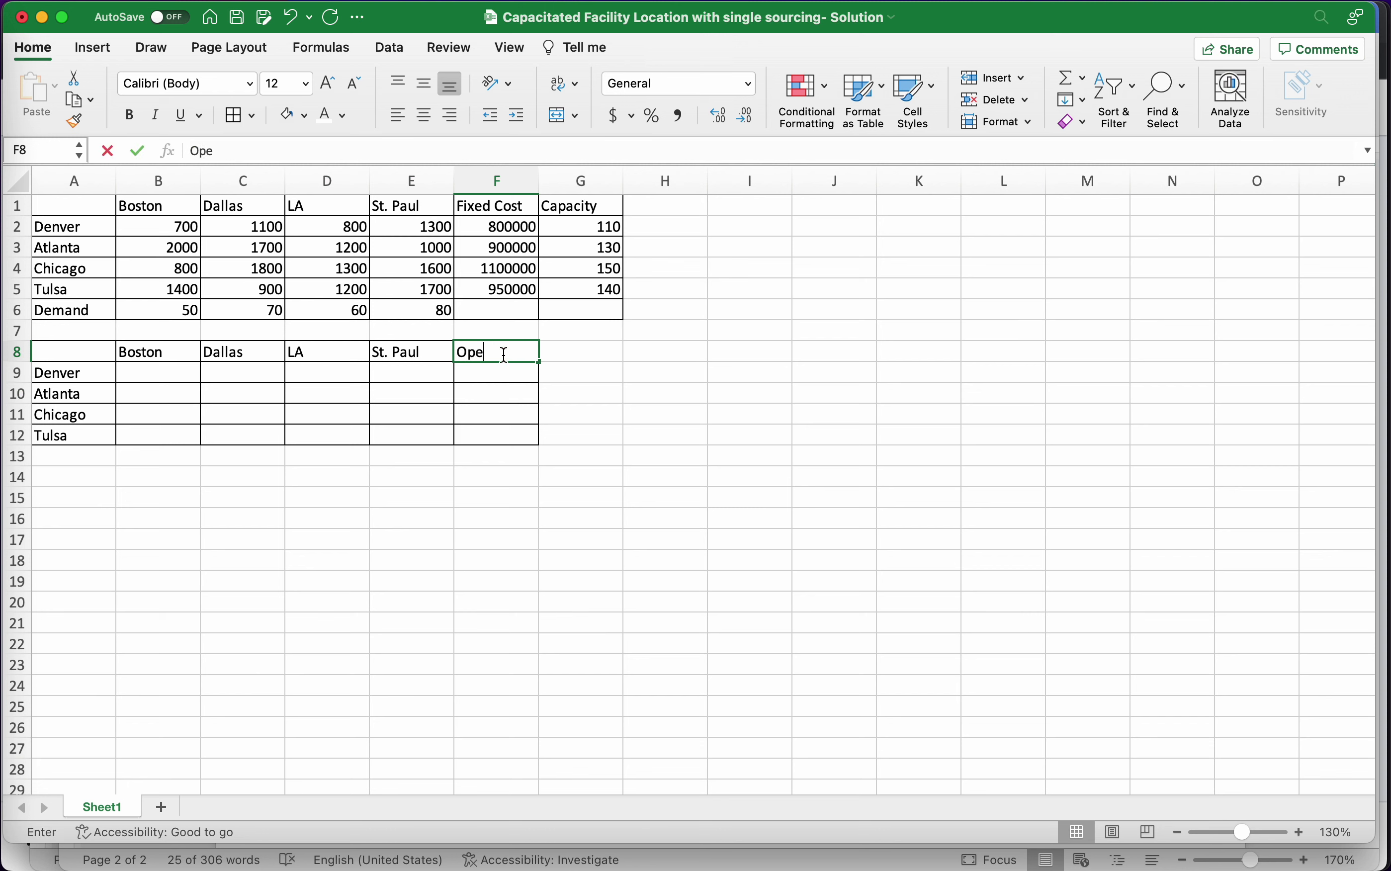
{"action": "type", "text": "n/Close"}
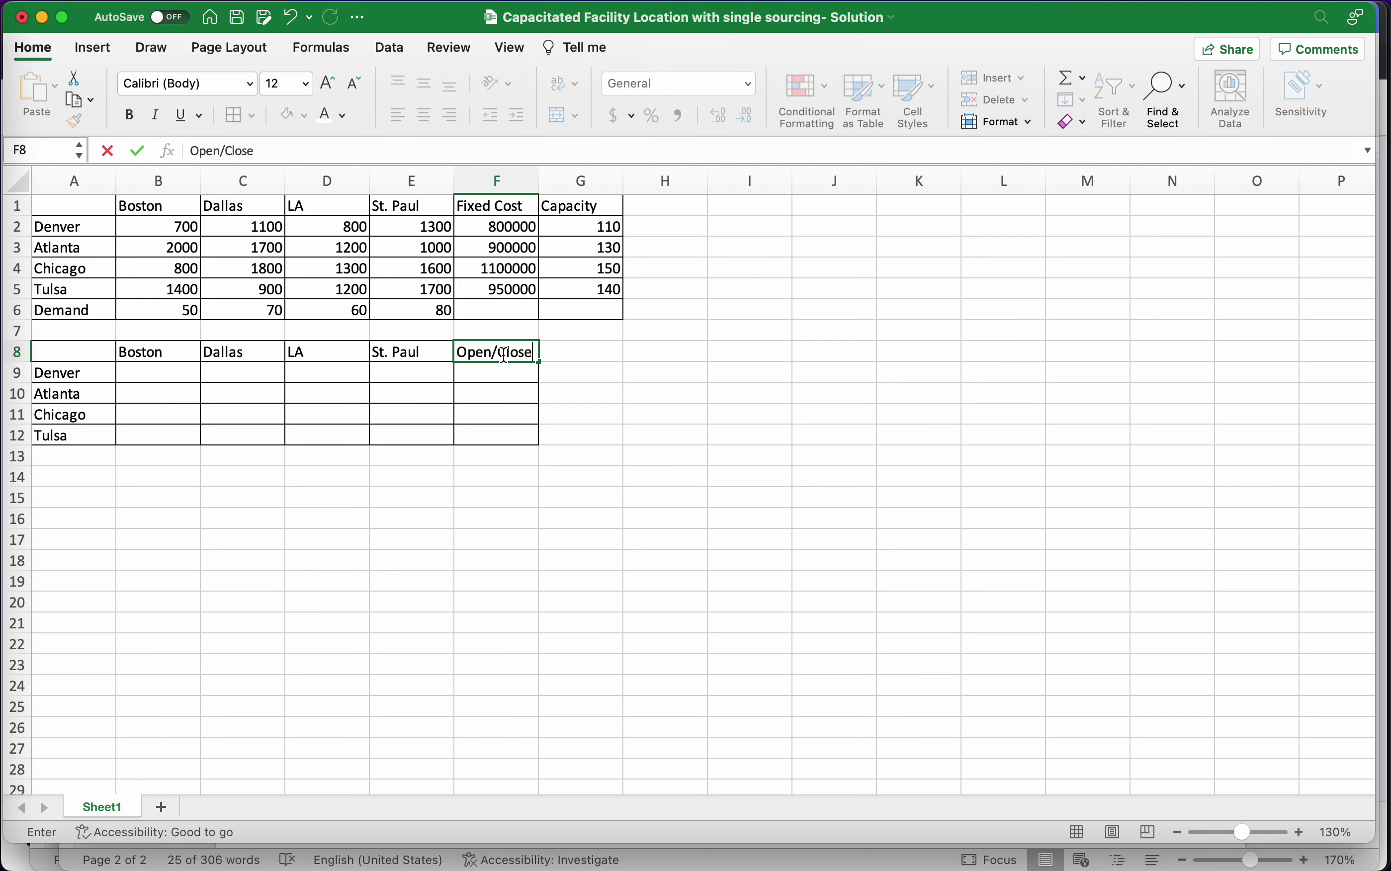
{"action": "key", "text": "Return"}
Fill the assignment cells B9:E12 with light blue and the Open/Close cells F9:F12 with light orange
{"action": "left_click_drag", "start_coordinate": [149, 376], "coordinate": [418, 433]}
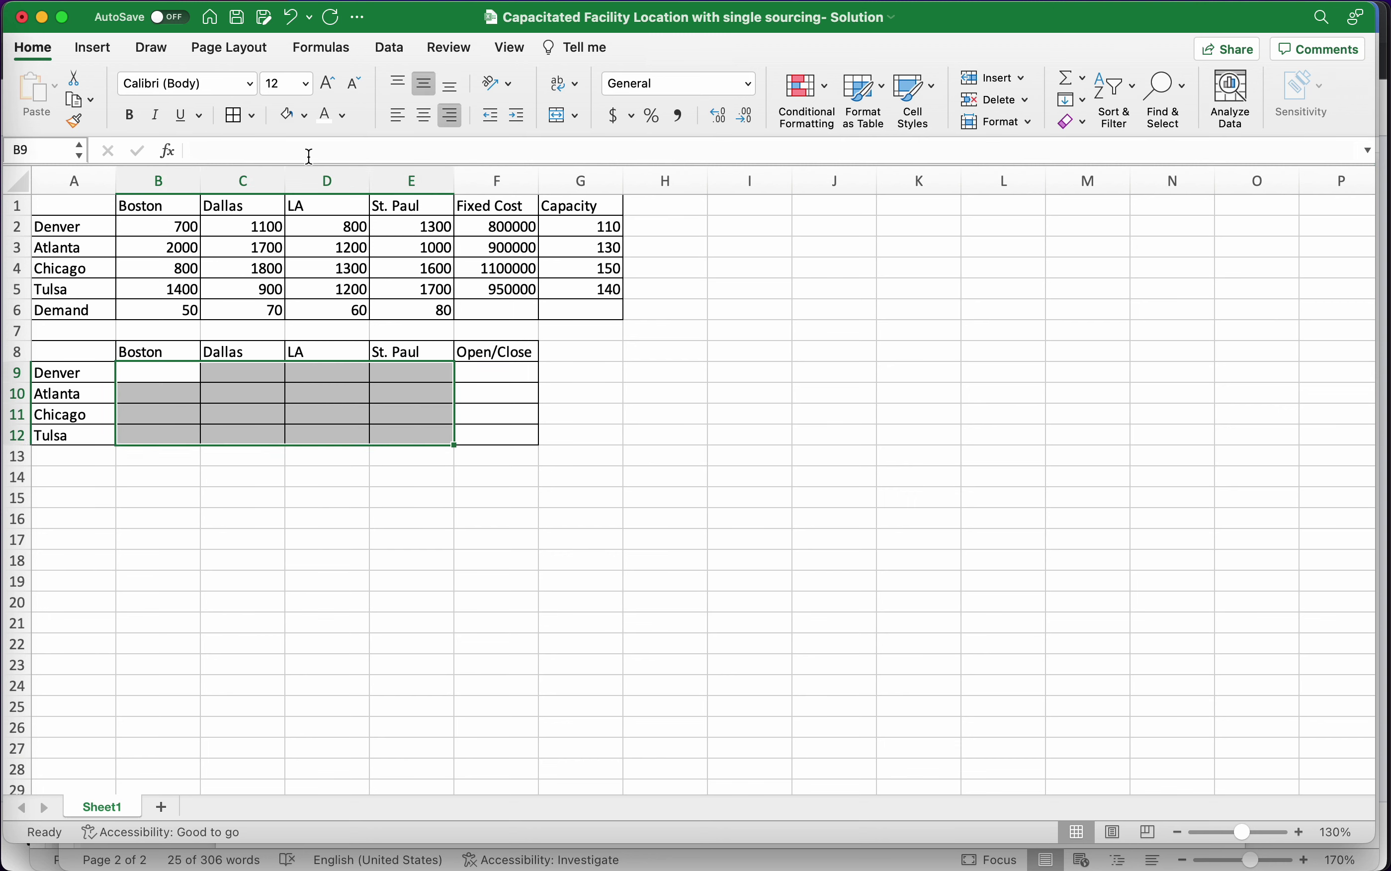
{"action": "left_click", "coordinate": [305, 115]}
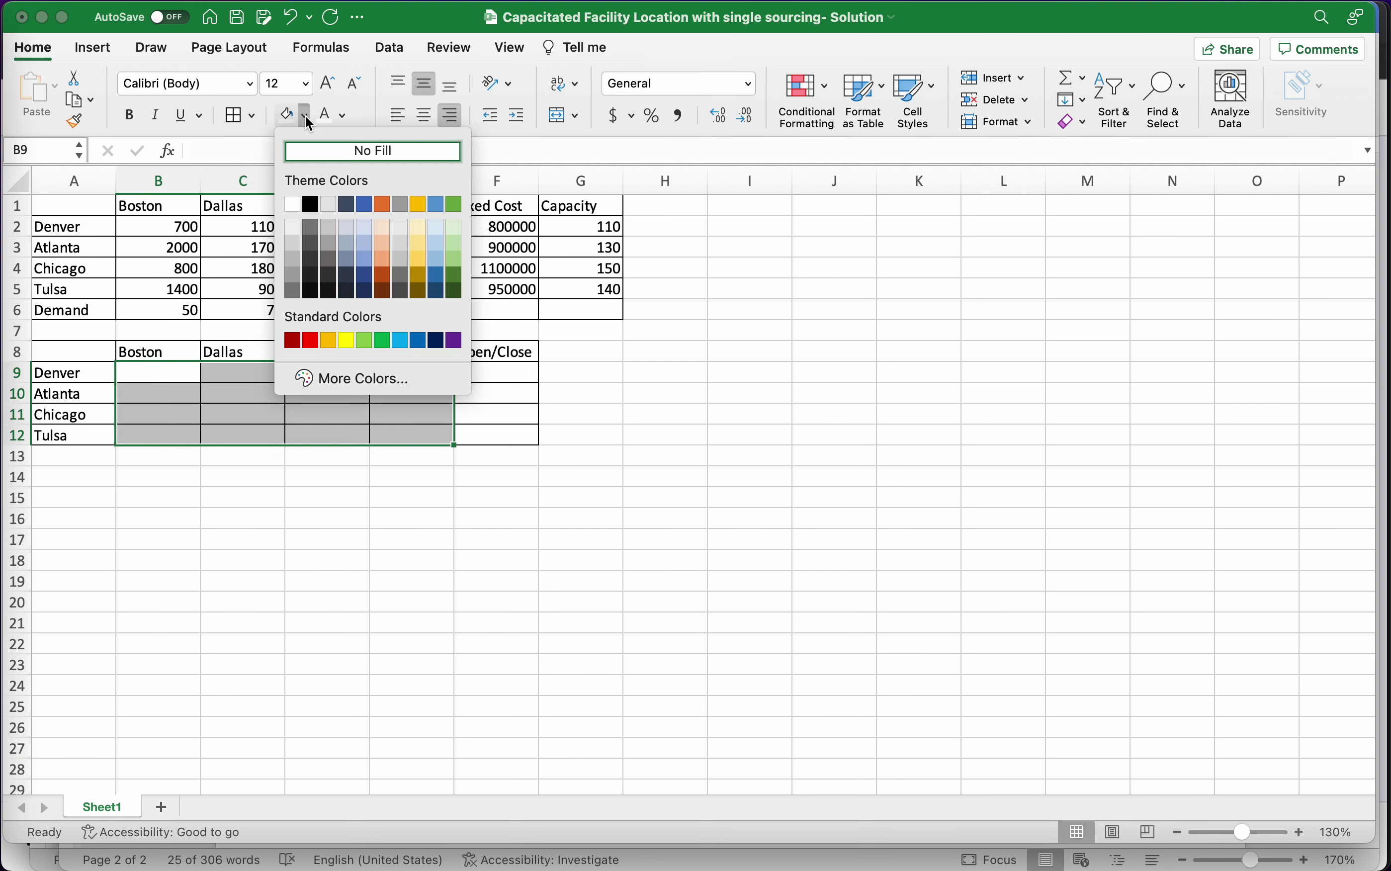
{"action": "left_click", "coordinate": [366, 242]}
{"action": "left_click_drag", "start_coordinate": [506, 372], "coordinate": [506, 429]}
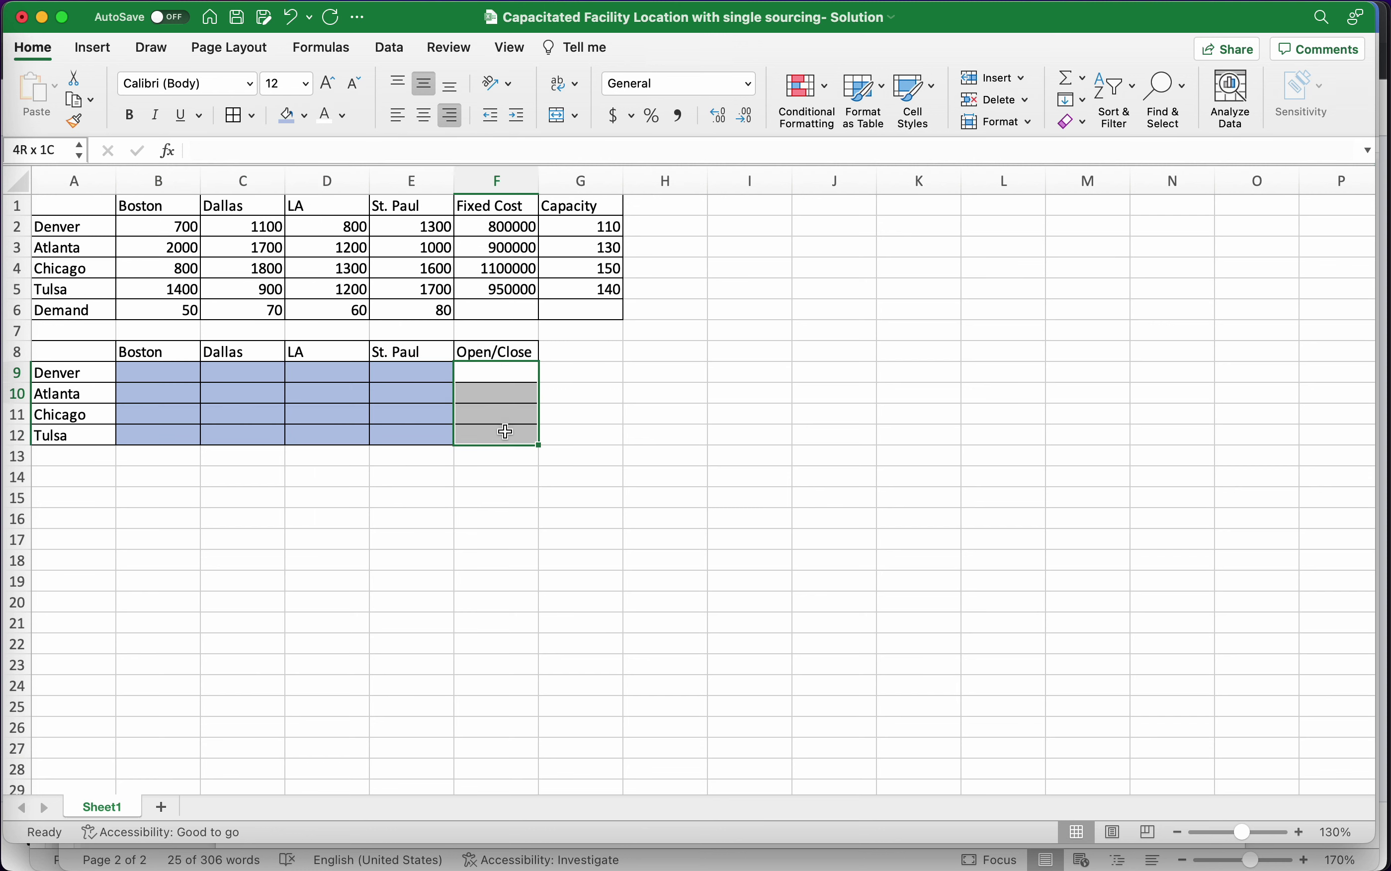
{"action": "left_click", "coordinate": [306, 117]}
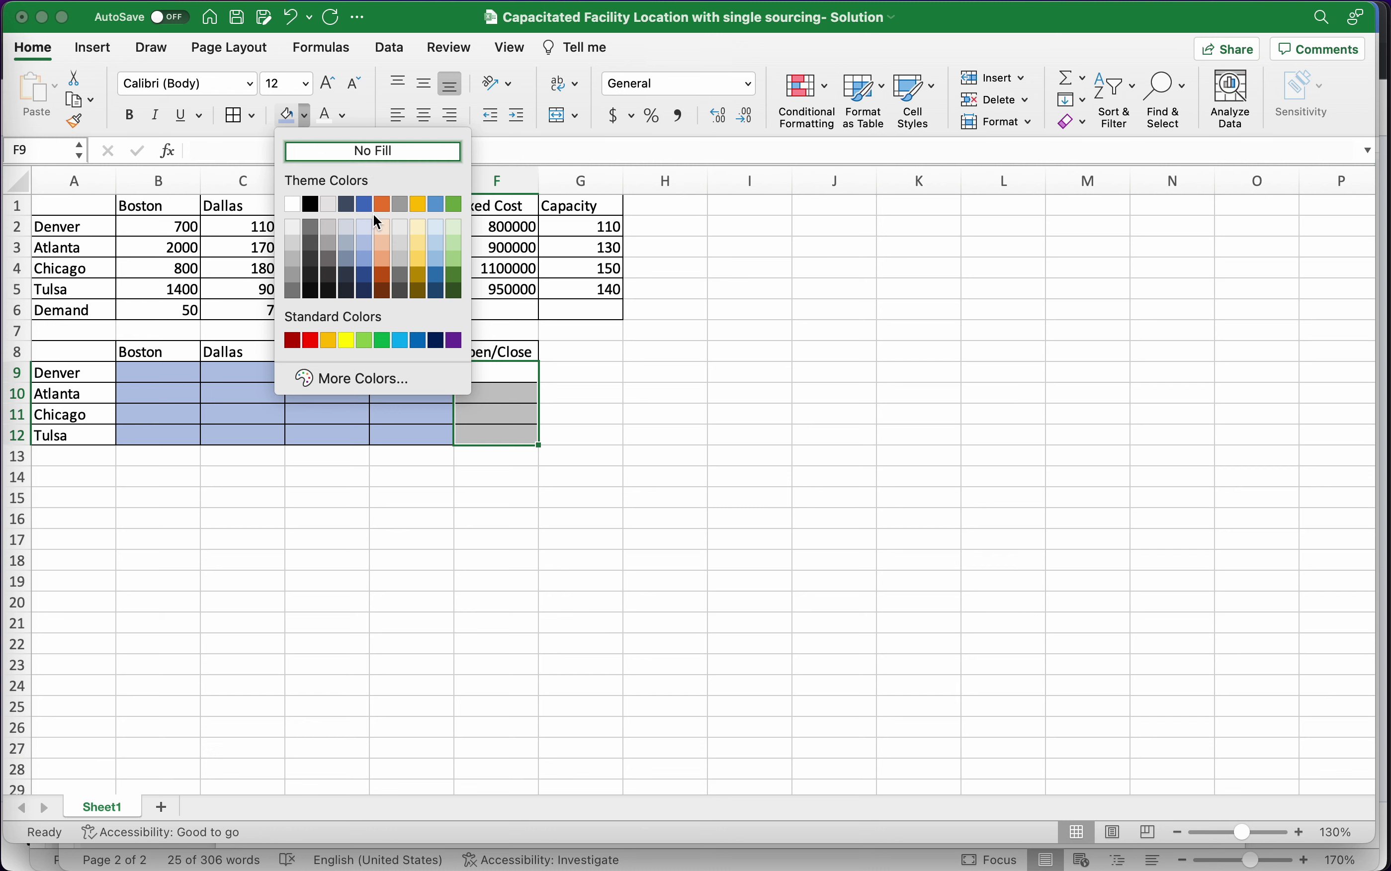
{"action": "left_click", "coordinate": [383, 259]}
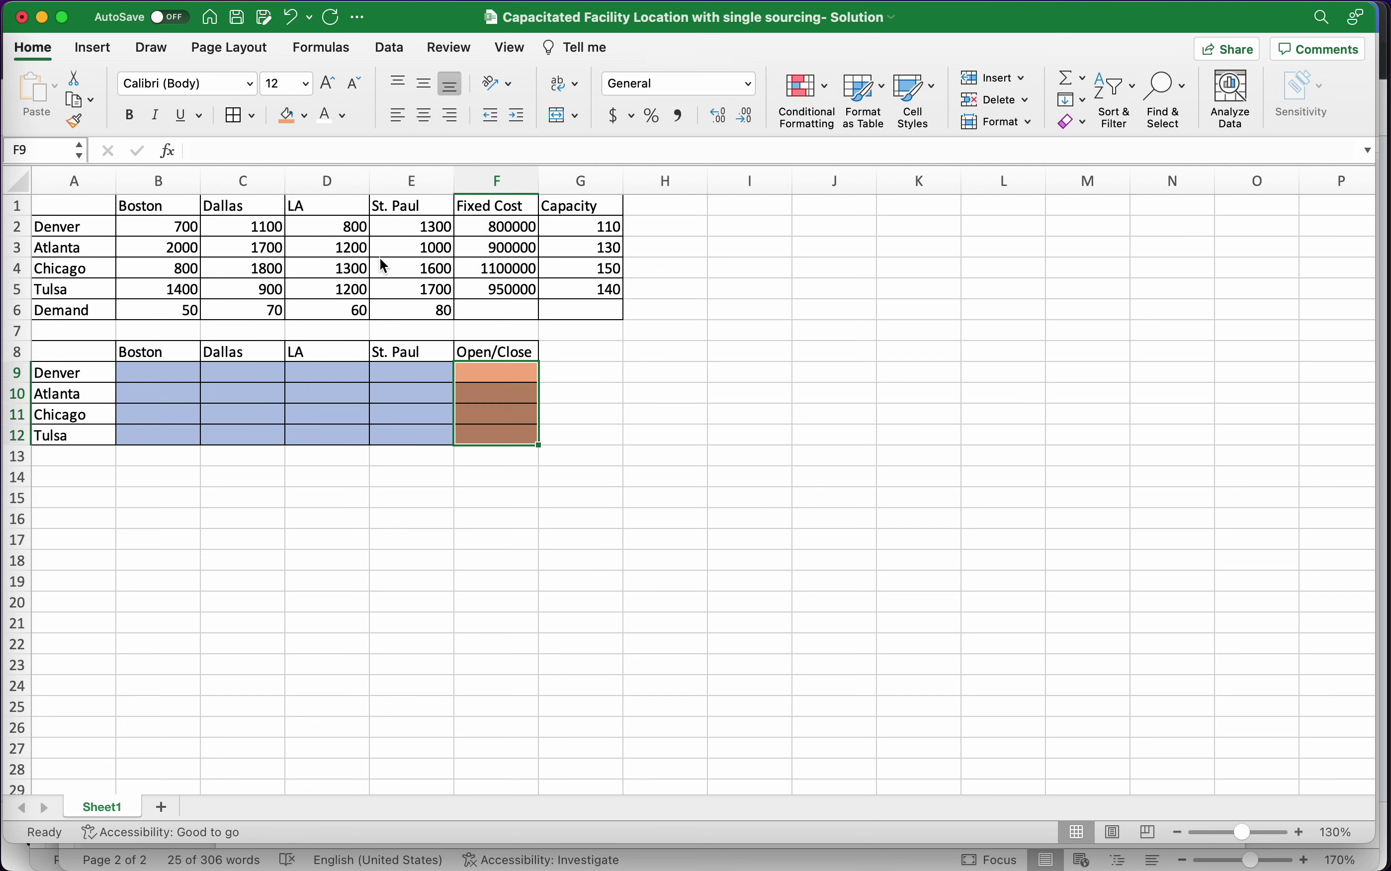
{"action": "left_click", "coordinate": [634, 494]}
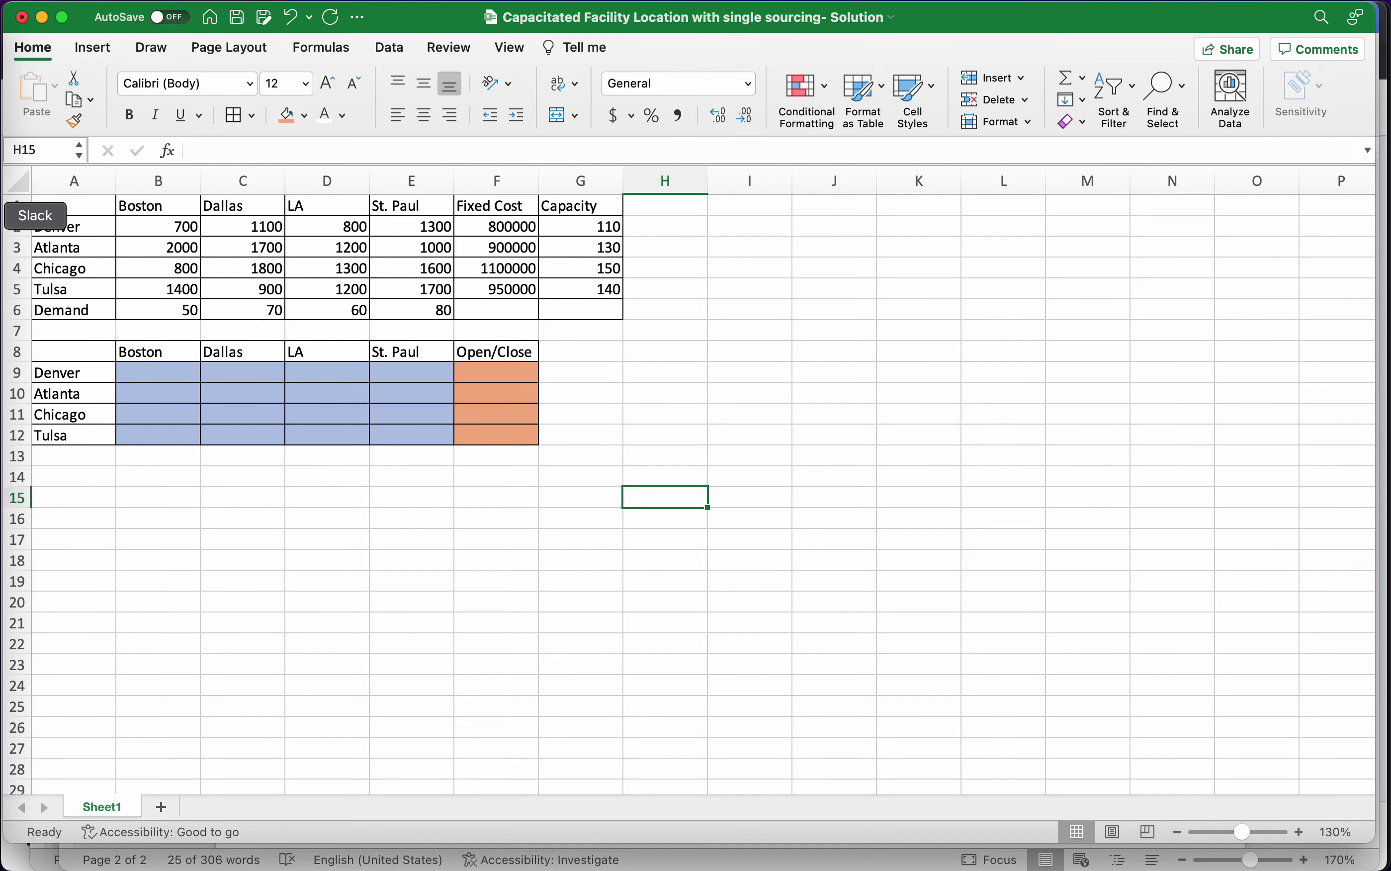
Switch to the Word formulation document and examine the objective function
{"action": "key", "text": "ctrl+Up"}
{"action": "left_click", "coordinate": [1087, 724]}
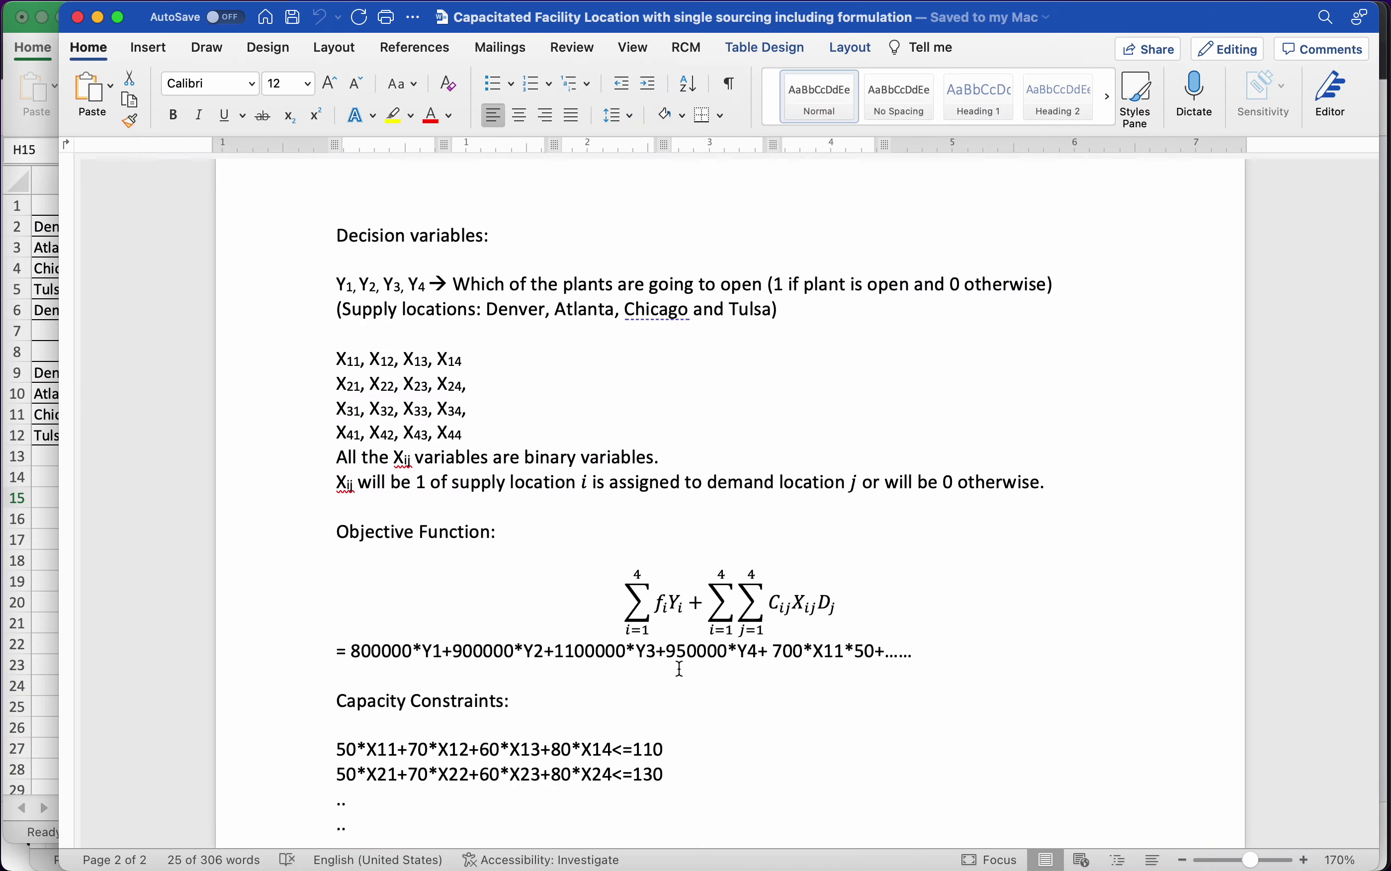
{"action": "scroll", "coordinate": [661, 668], "scroll_direction": "down", "scroll_amount": 2}
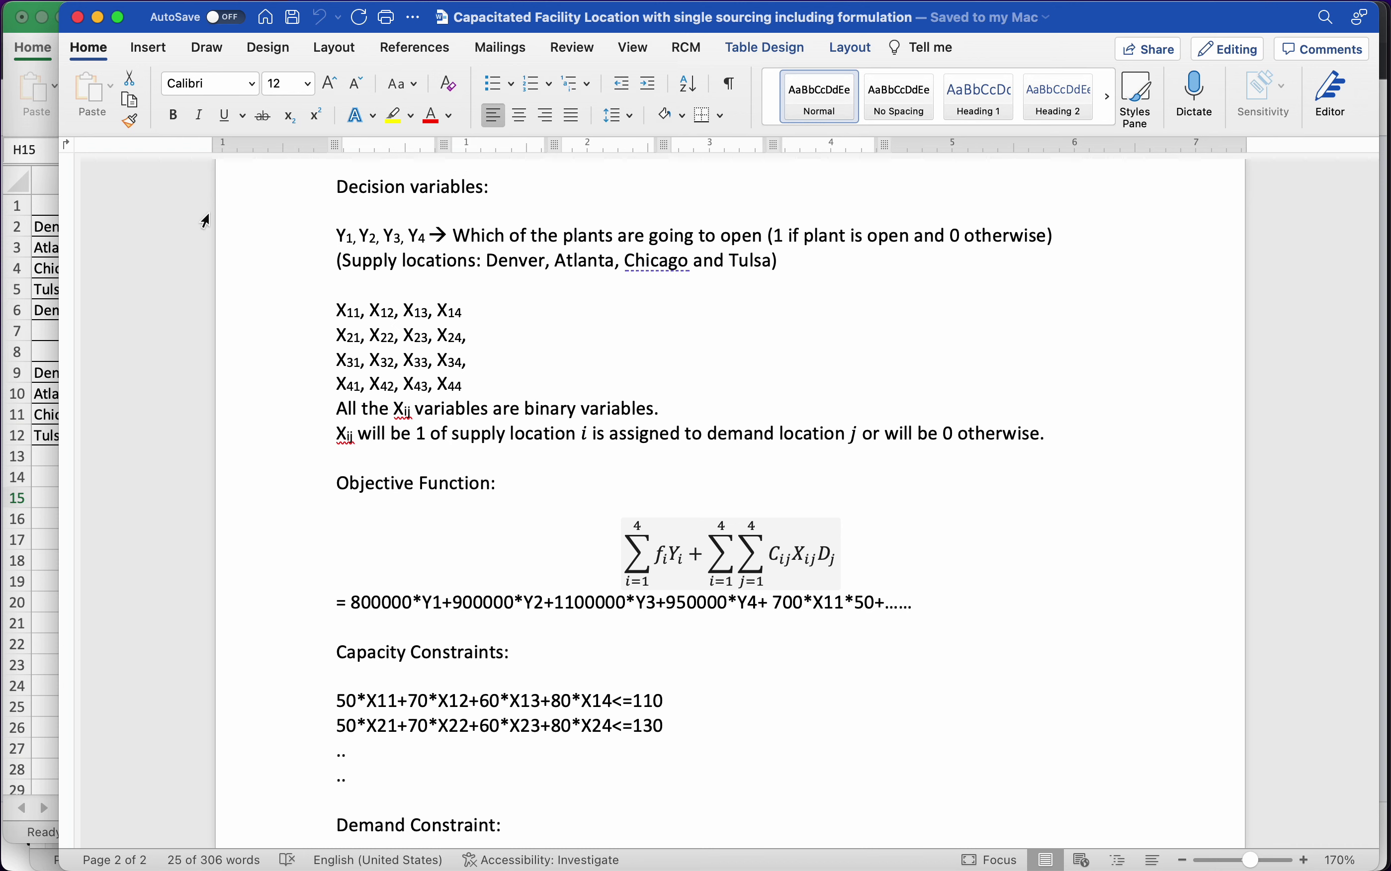
Back in the Excel workbook, copy the Demand row A6:E6 to A14 and repeat it down through row 17
{"action": "left_click", "coordinate": [43, 507]}
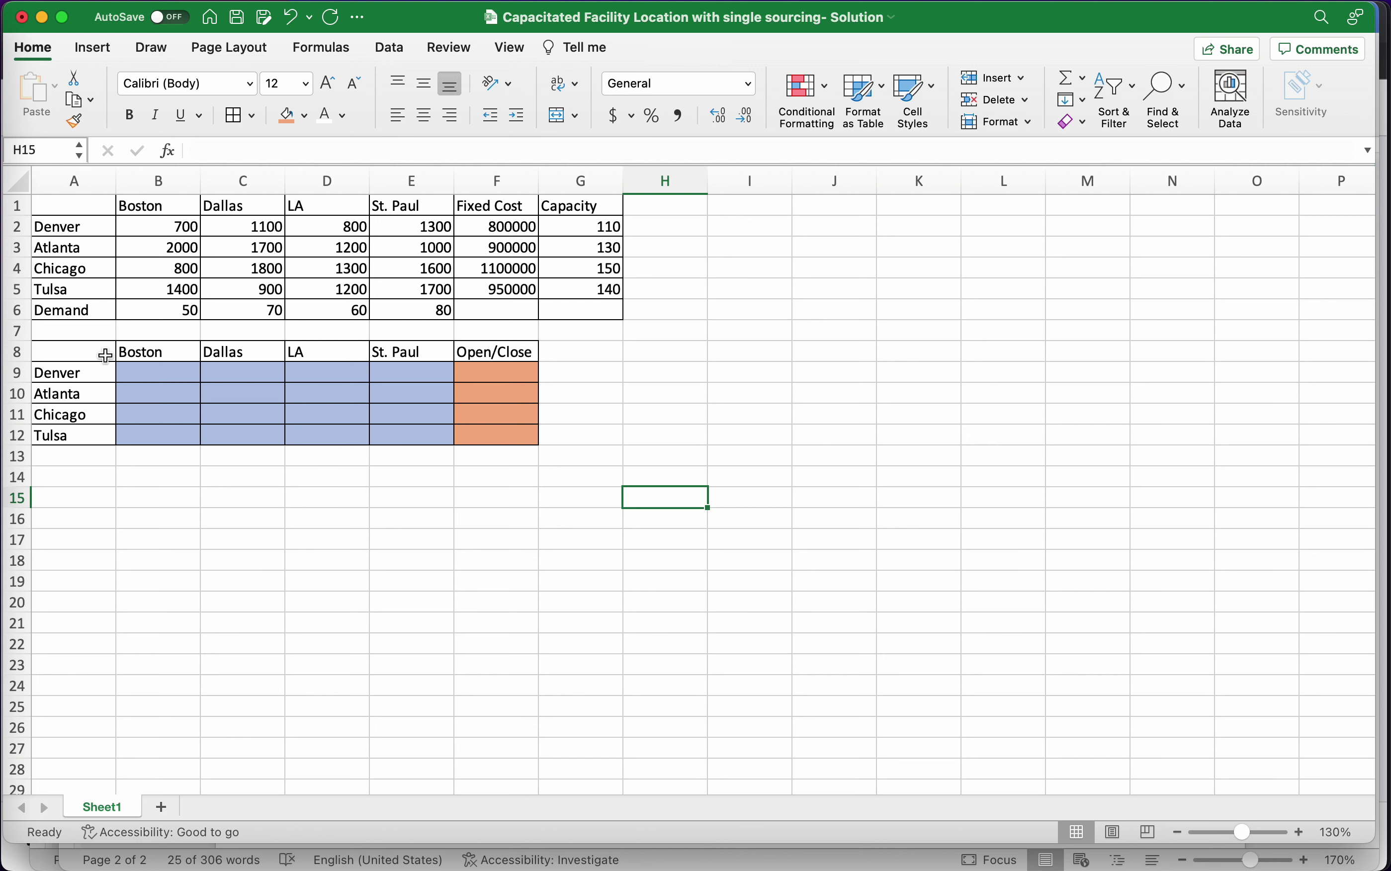
{"action": "left_click", "coordinate": [86, 309]}
{"action": "left_click_drag", "start_coordinate": [127, 309], "coordinate": [390, 313]}
{"action": "key", "text": "super+c"}
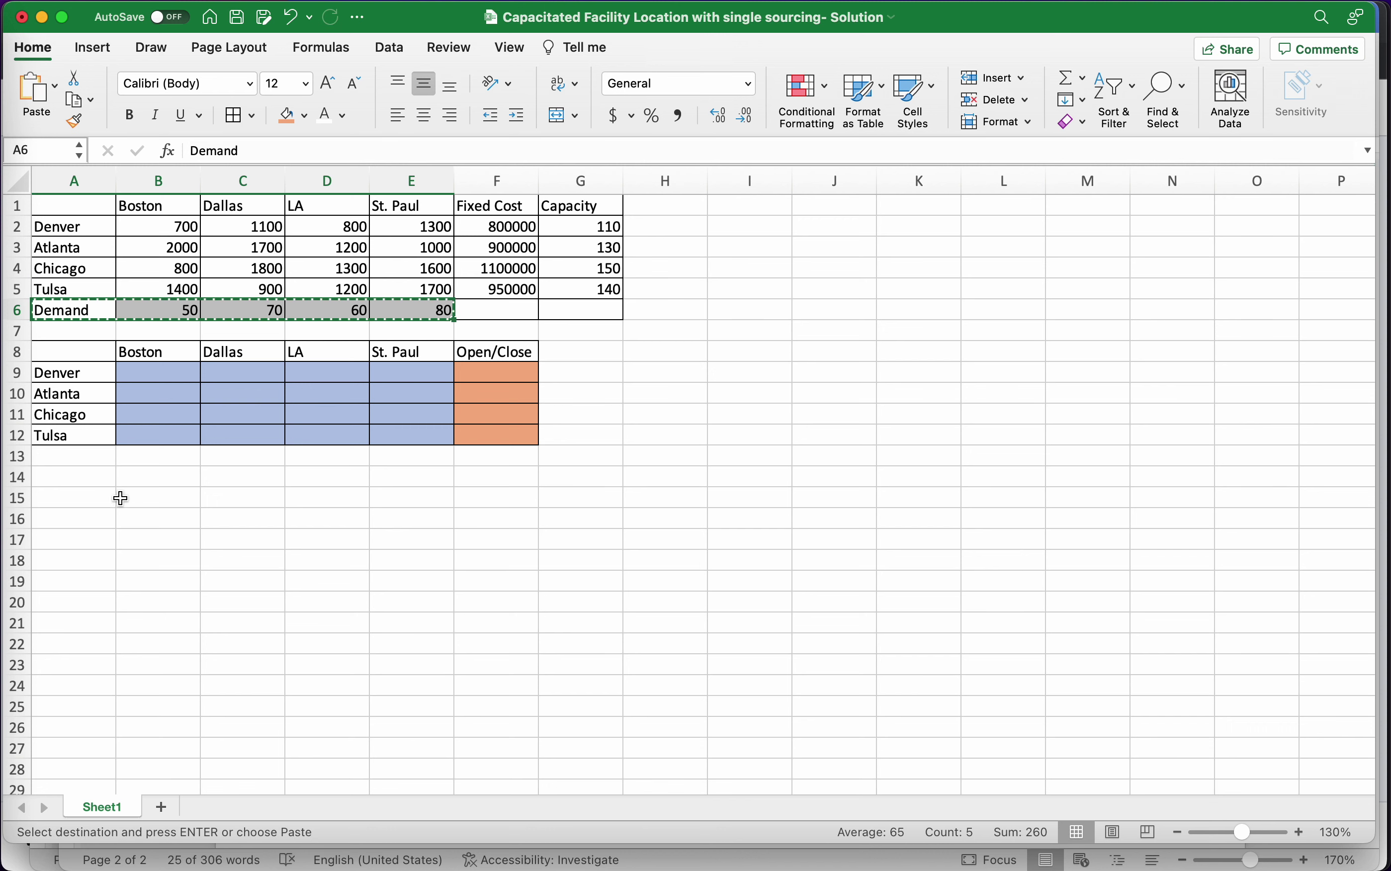
{"action": "left_click", "coordinate": [88, 476]}
{"action": "key", "text": "super+v"}
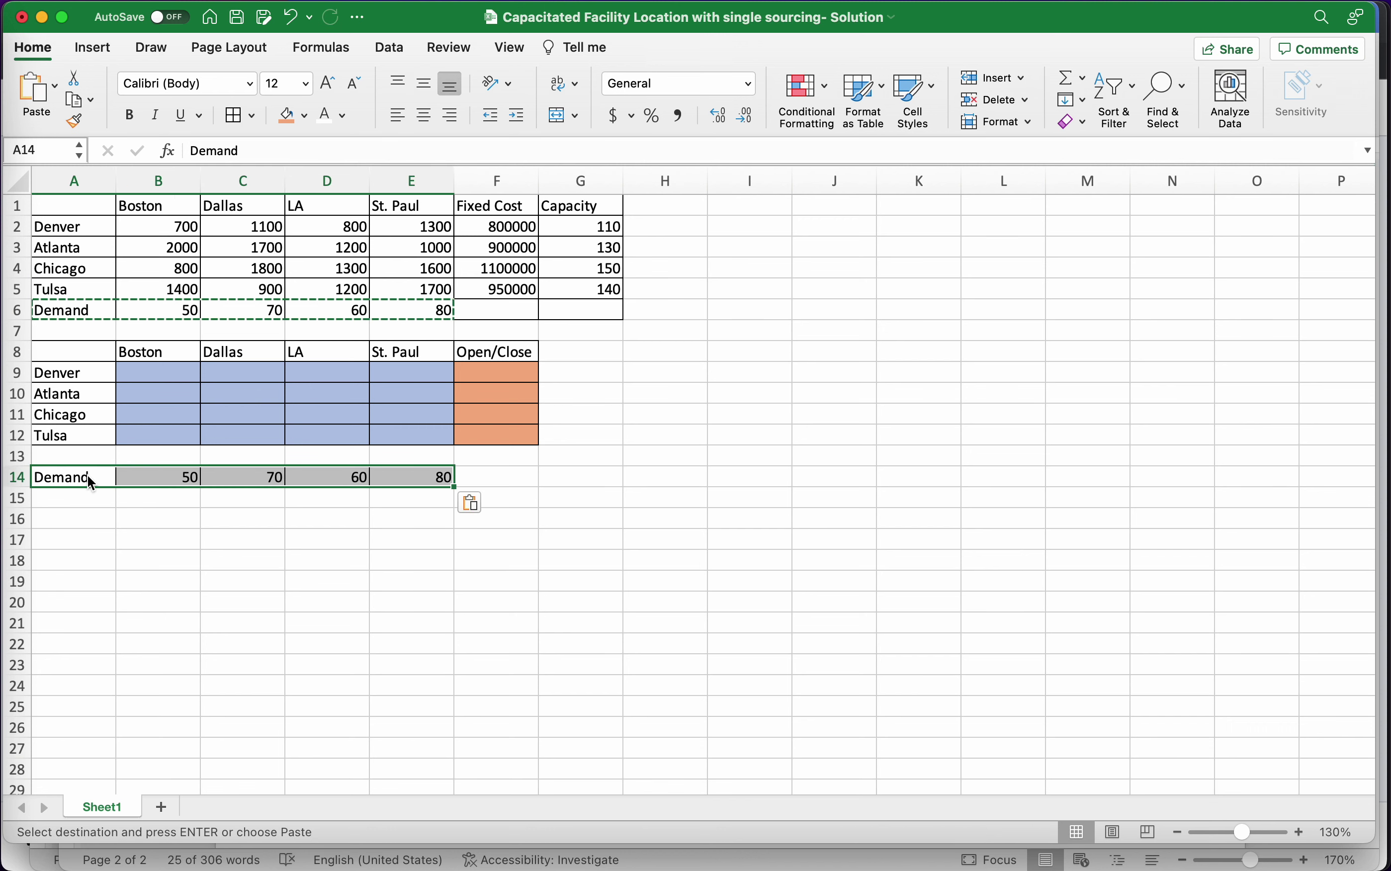
{"action": "left_click_drag", "start_coordinate": [455, 489], "coordinate": [445, 546]}
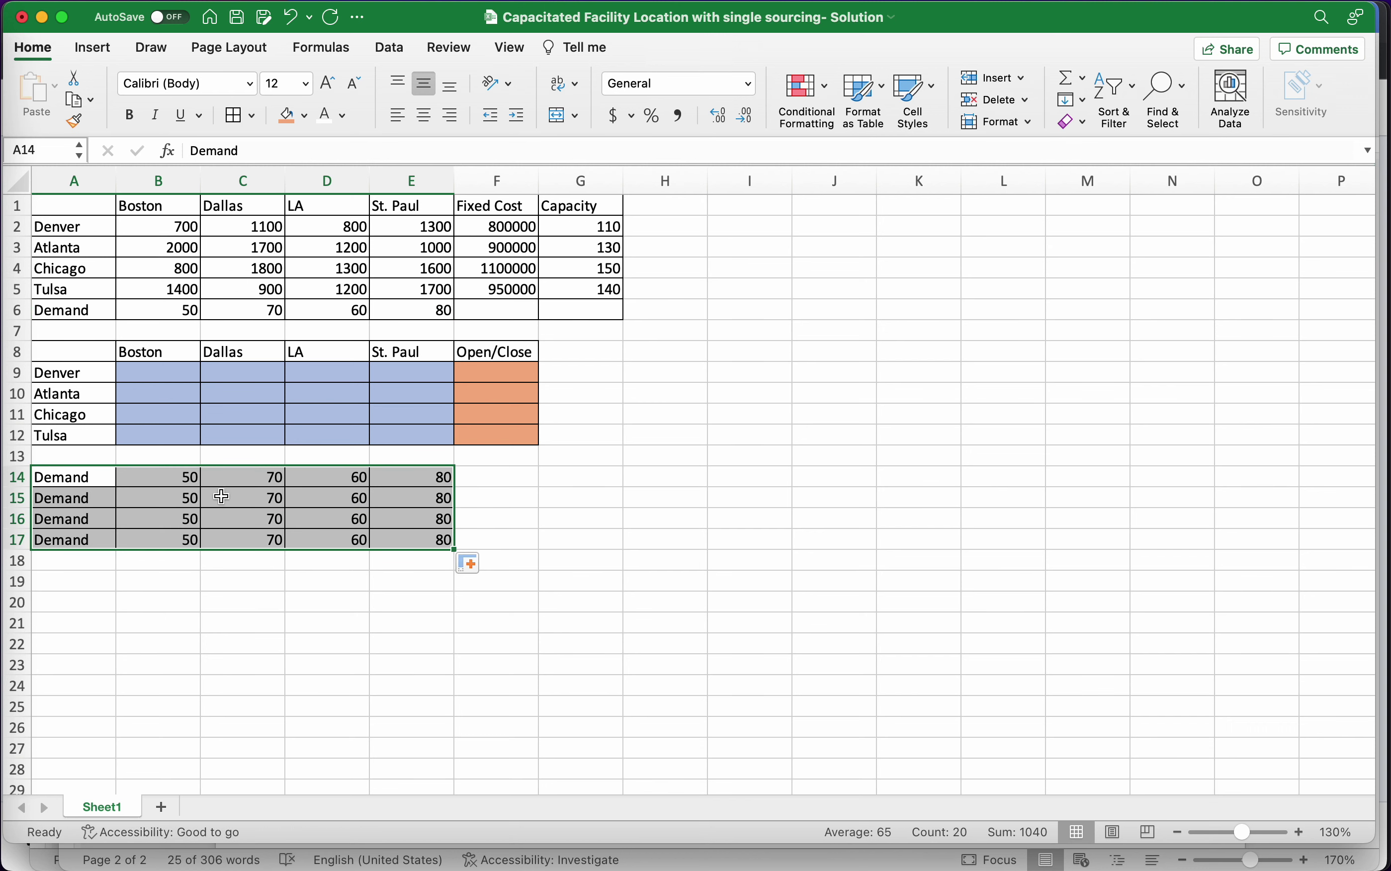
{"action": "left_click", "coordinate": [401, 520]}
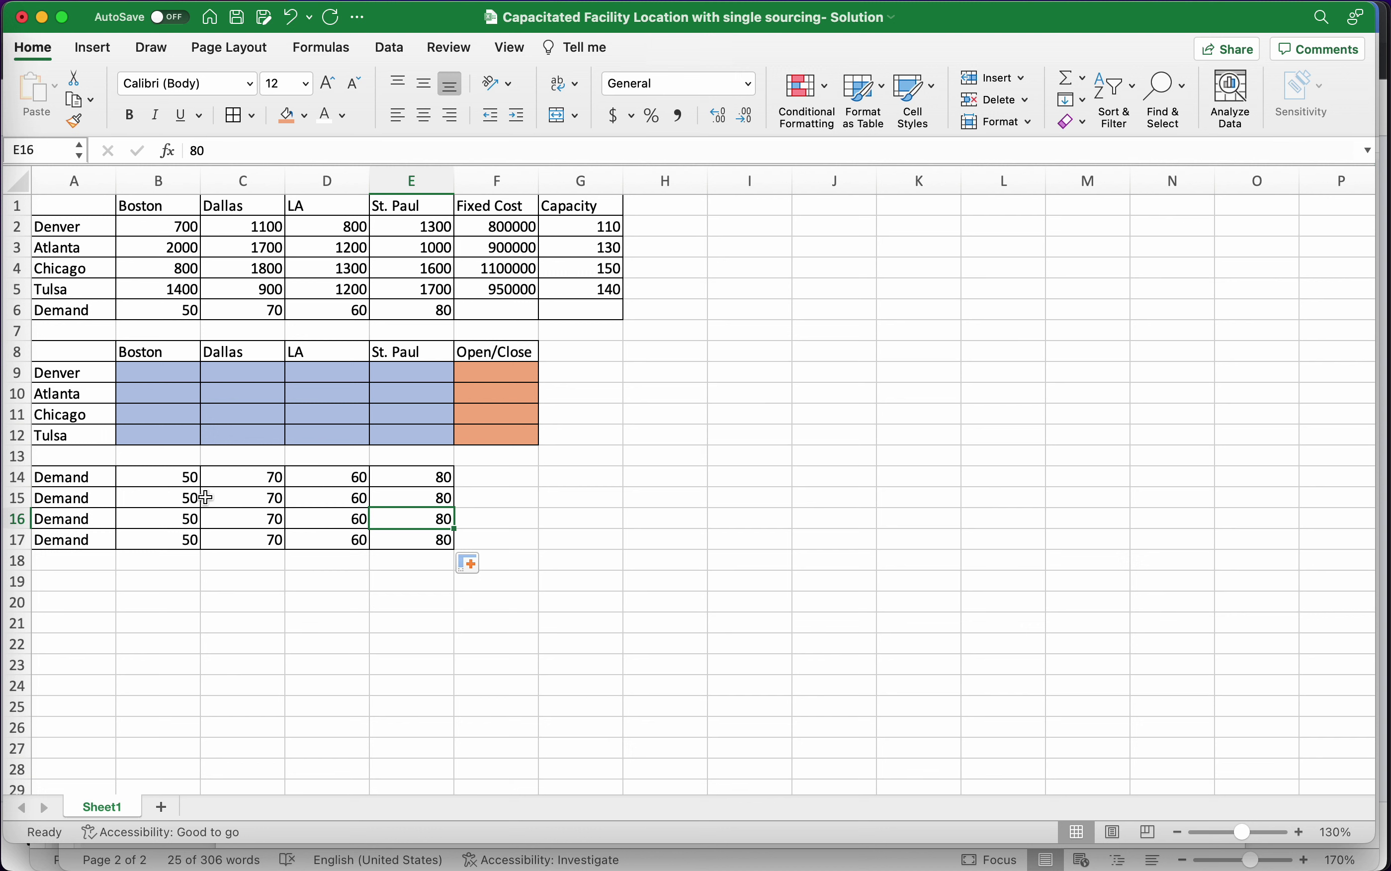
{"action": "left_click", "coordinate": [88, 585]}
{"action": "type", "text": "="}
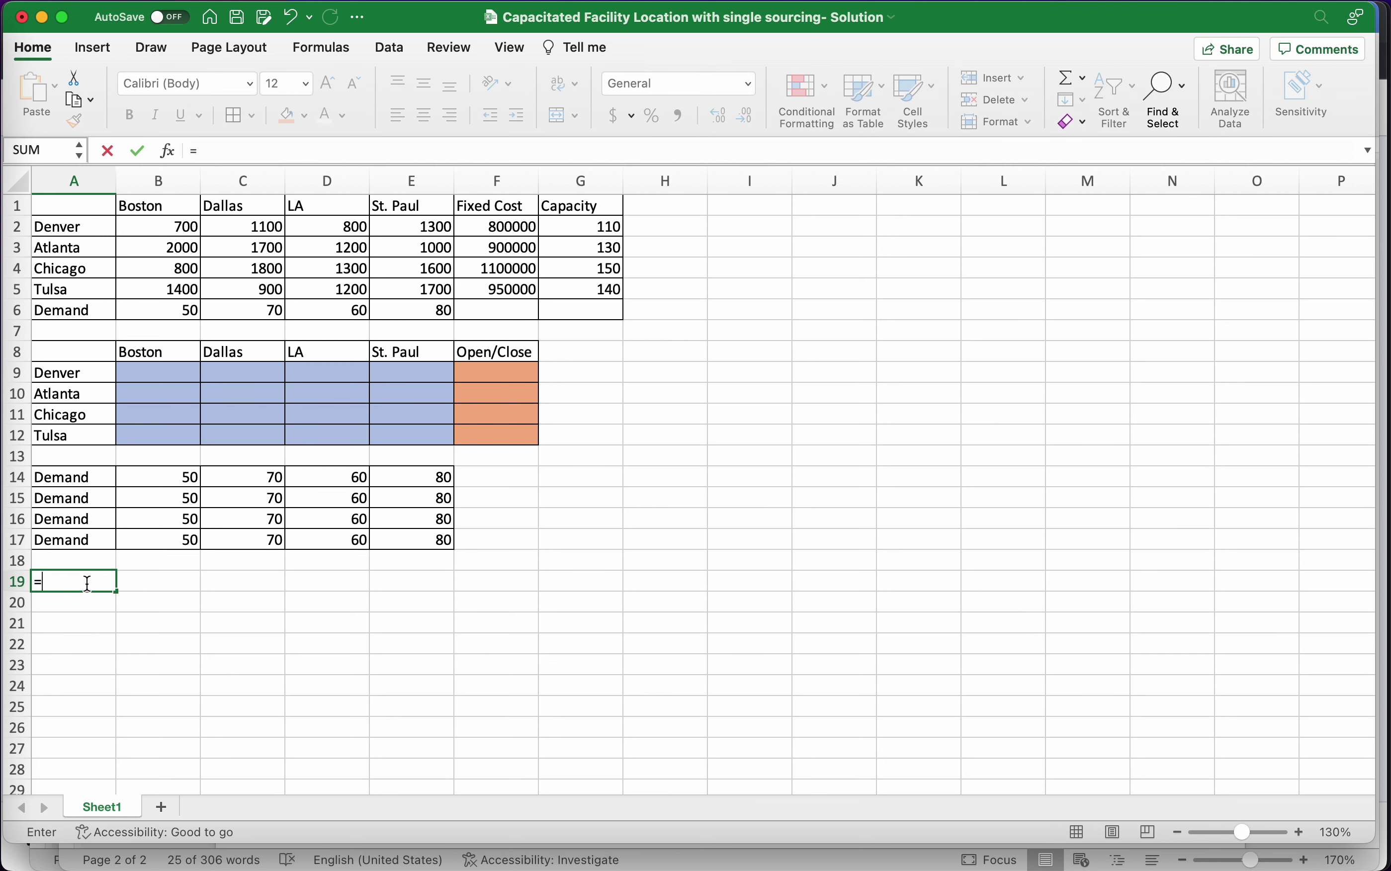
{"action": "key", "text": "Escape"}
{"action": "key", "text": "Down"}
Recheck the demand term of the objective function in the Word document and return to the Excel workbook
{"action": "key", "text": "ctrl+Up"}
{"action": "left_click", "coordinate": [1272, 745]}
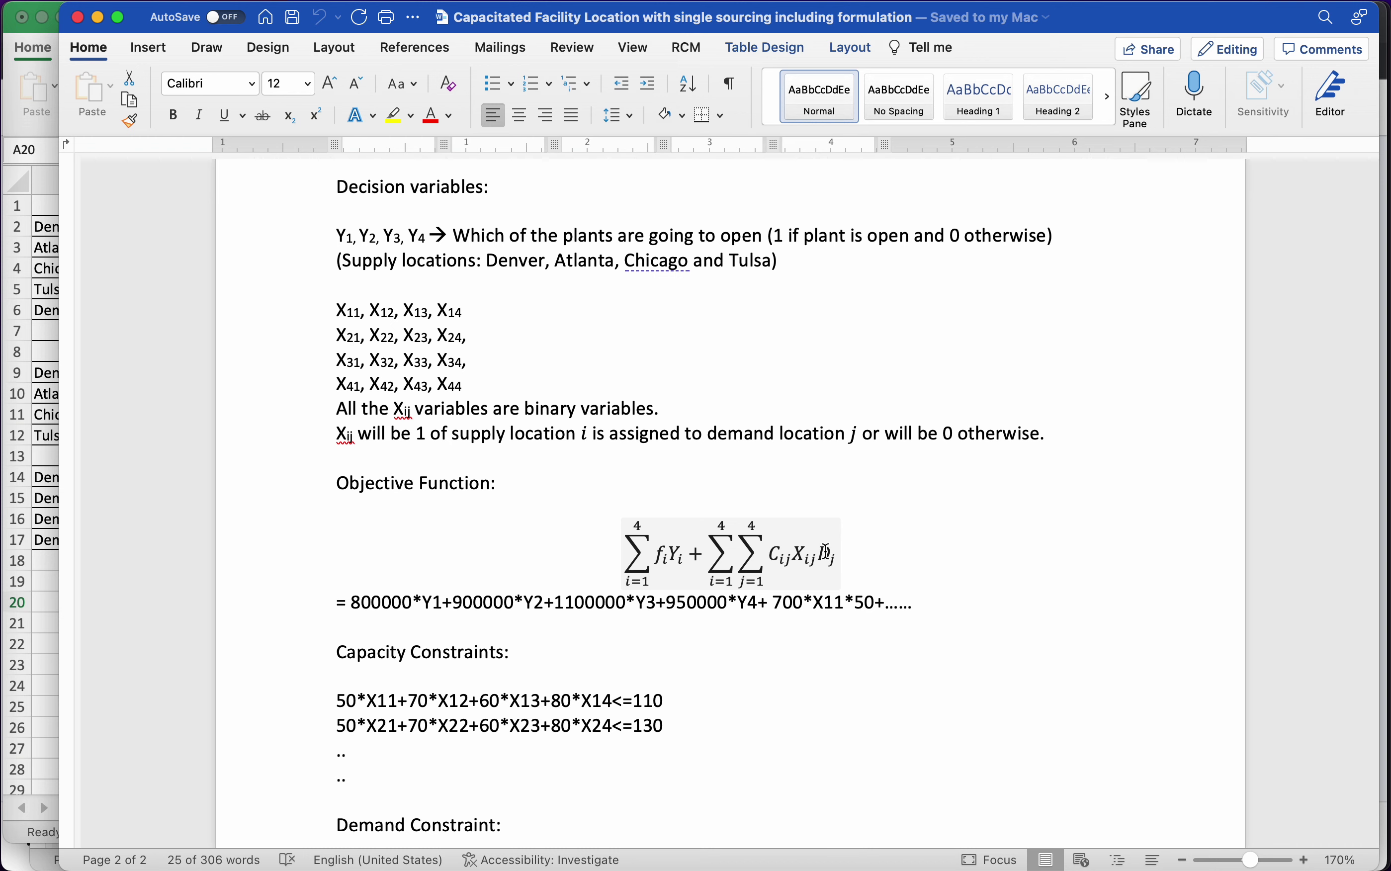
{"action": "left_click", "coordinate": [53, 592]}
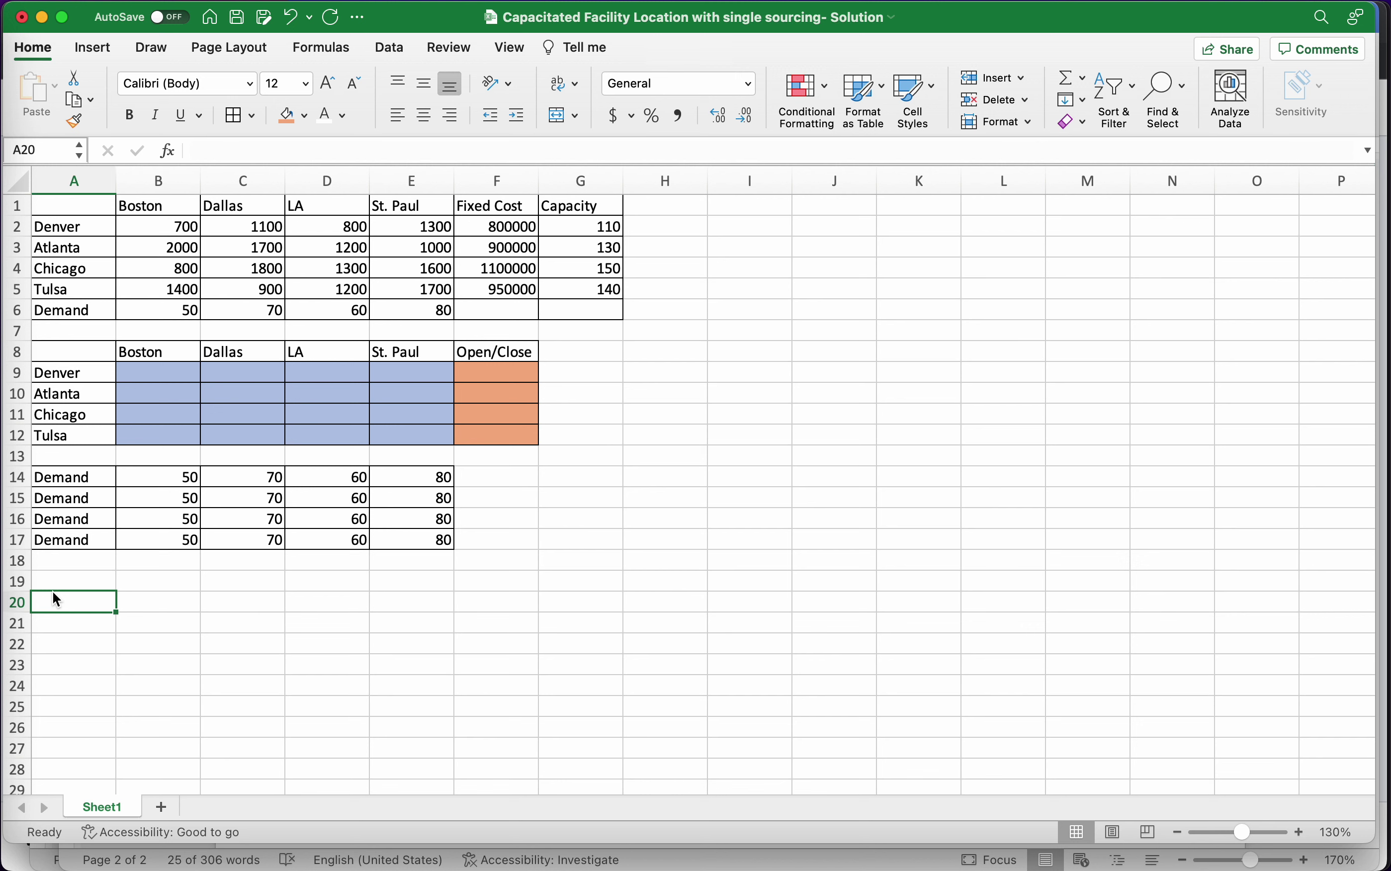
Label cell A19 below the repeated Demand rows as "Objective"
{"action": "key", "text": "Up"}
{"action": "type", "text": "O"}
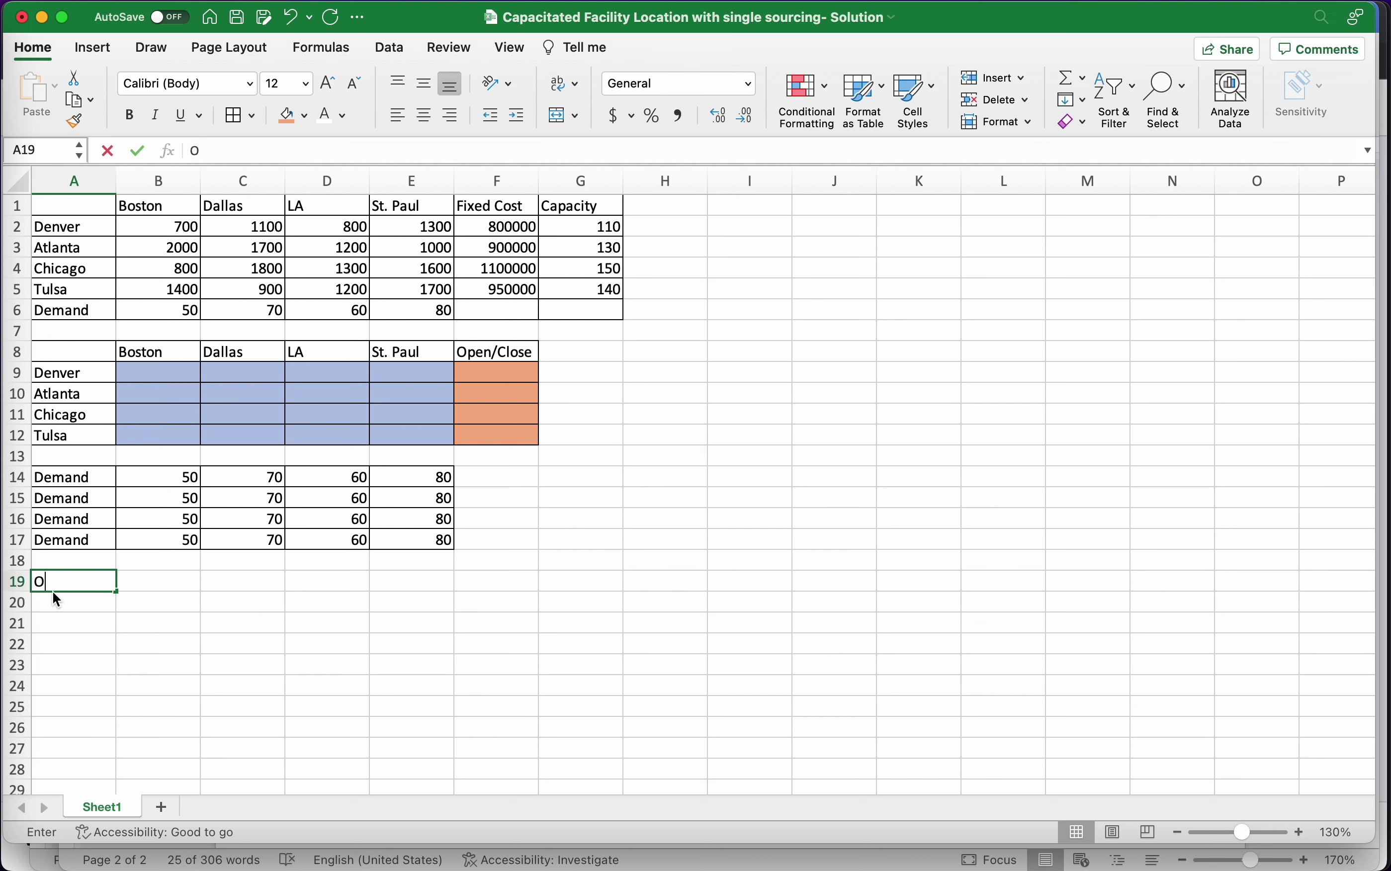
{"action": "type", "text": "bjectivwe"}
{"action": "key", "text": "Return"}
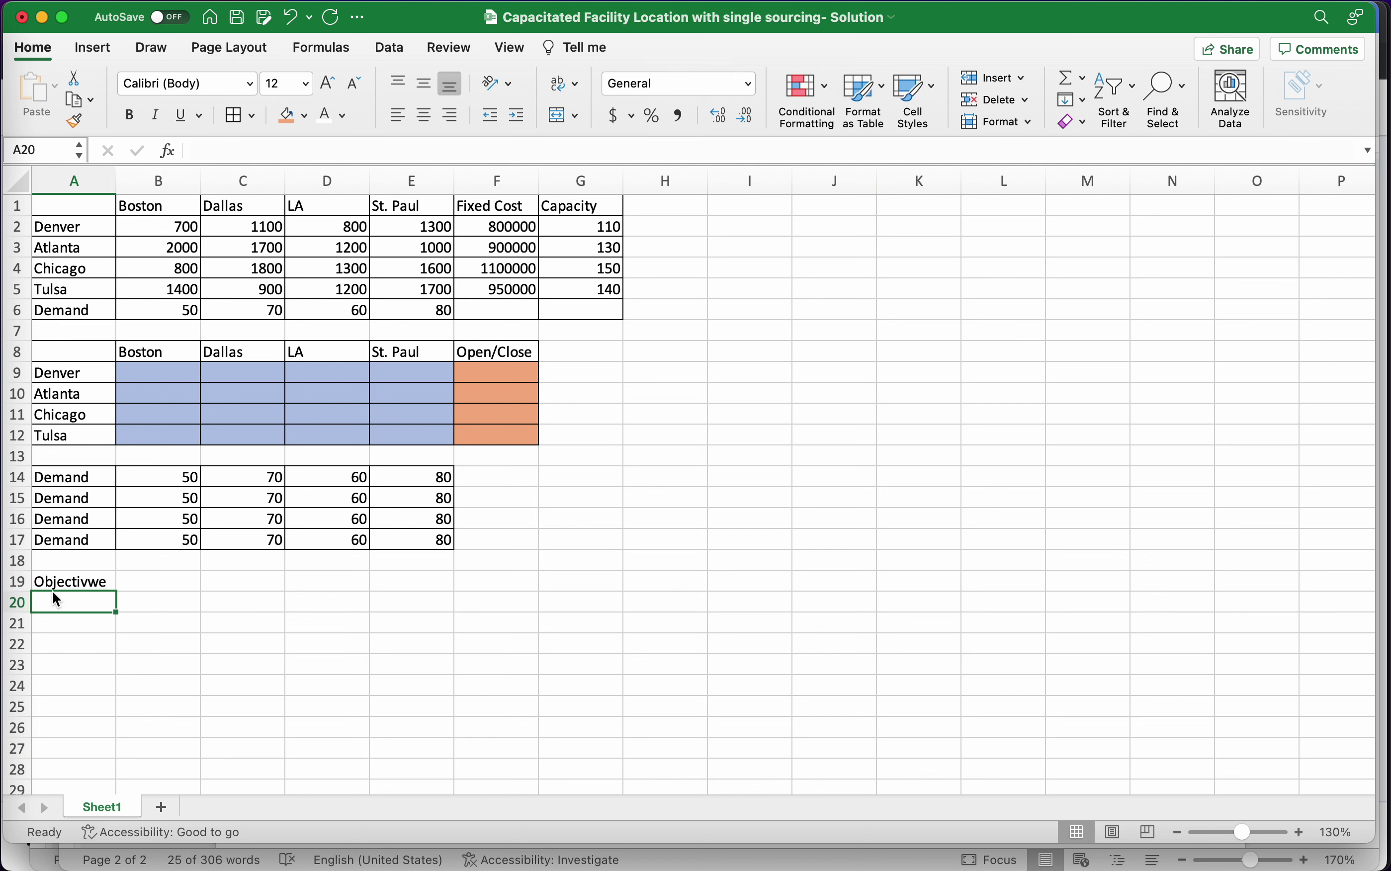
{"action": "key", "text": "Up"}
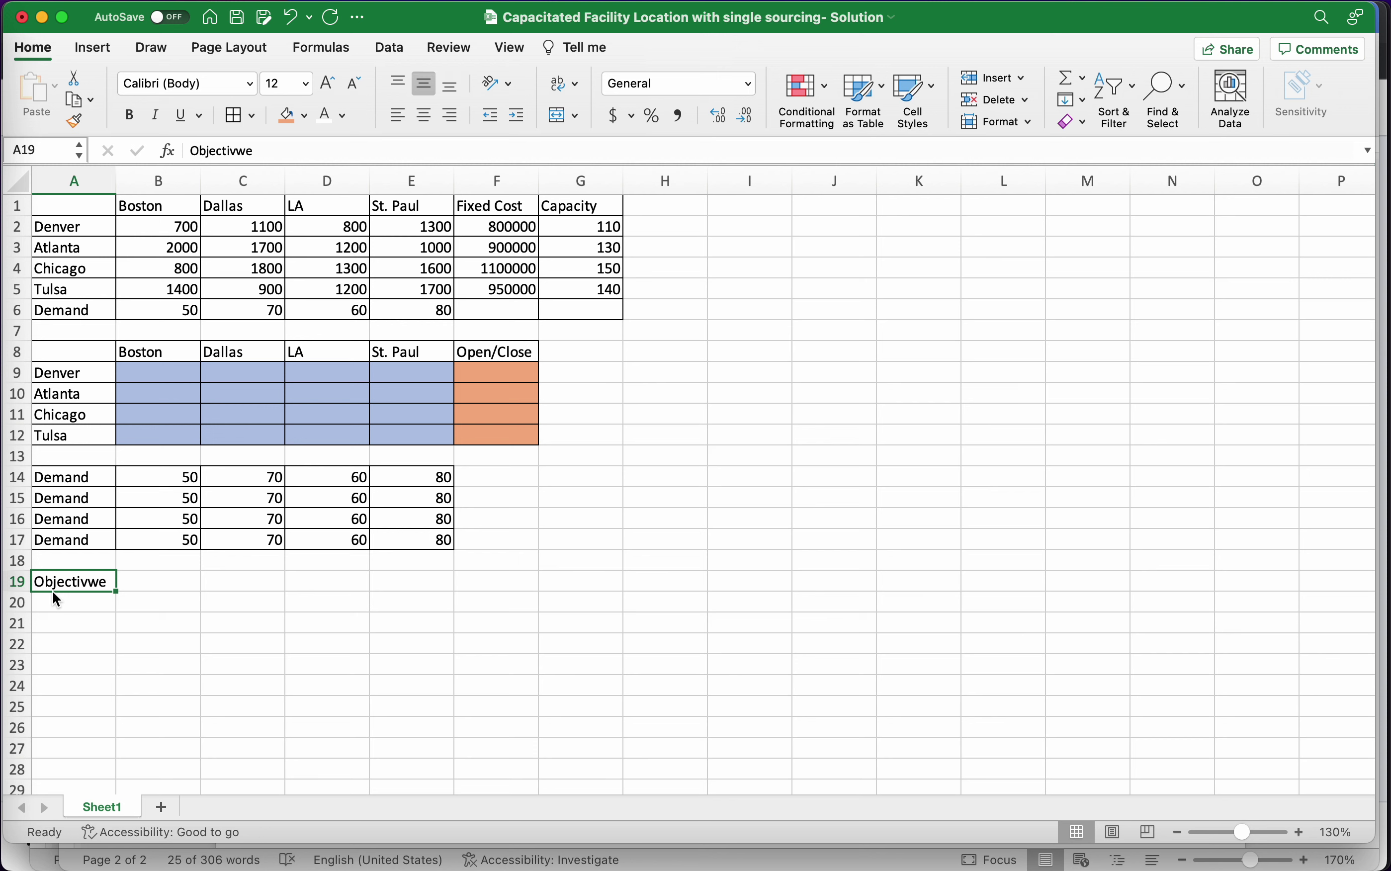
{"action": "left_click", "coordinate": [292, 151]}
{"action": "key", "text": "BackSpace"}
{"action": "key", "text": "BackSpace"}
{"action": "type", "text": "e"}
{"action": "key", "text": "Return"}
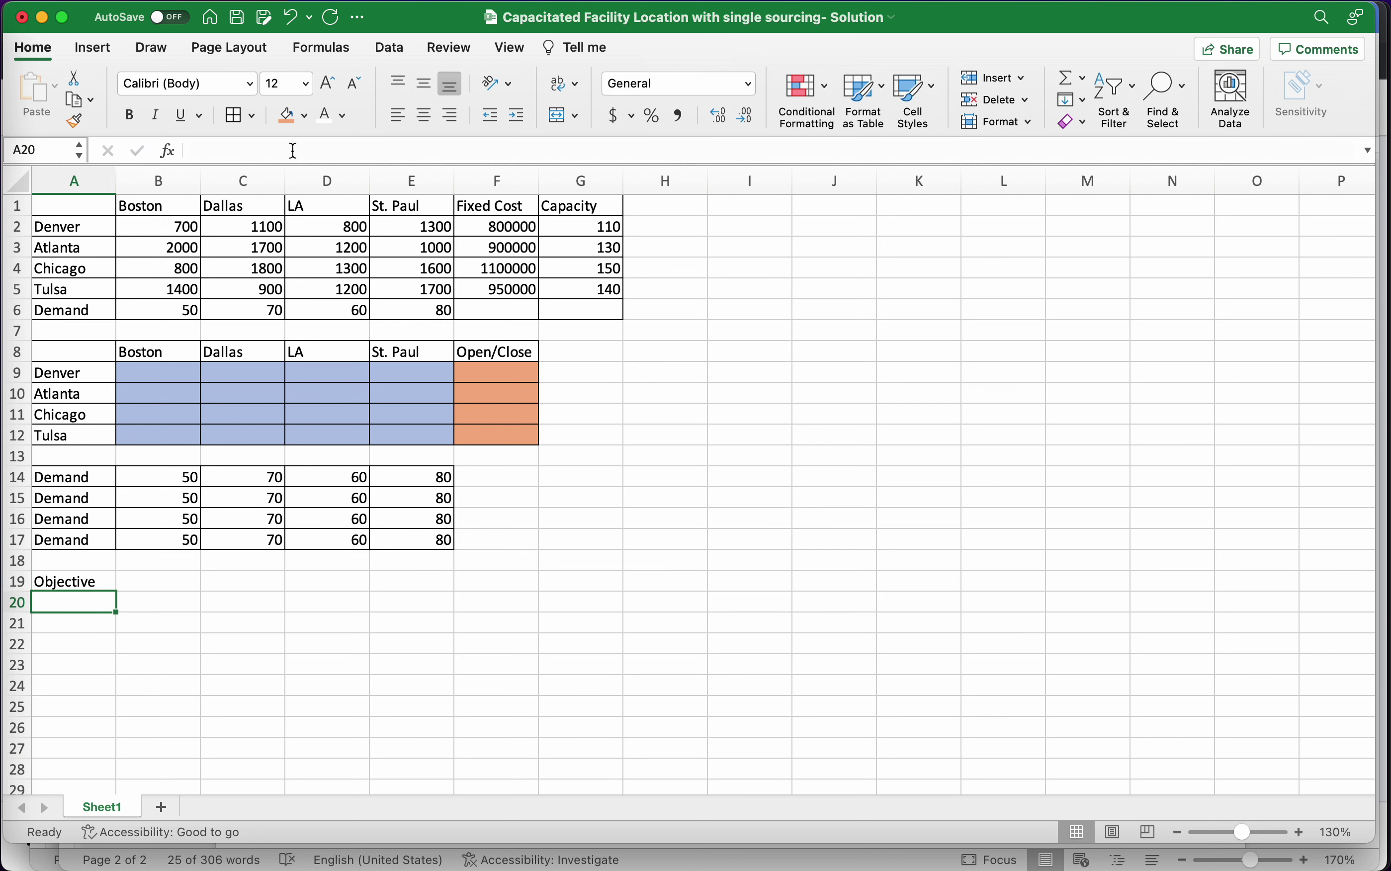
{"action": "type", "text": "="}
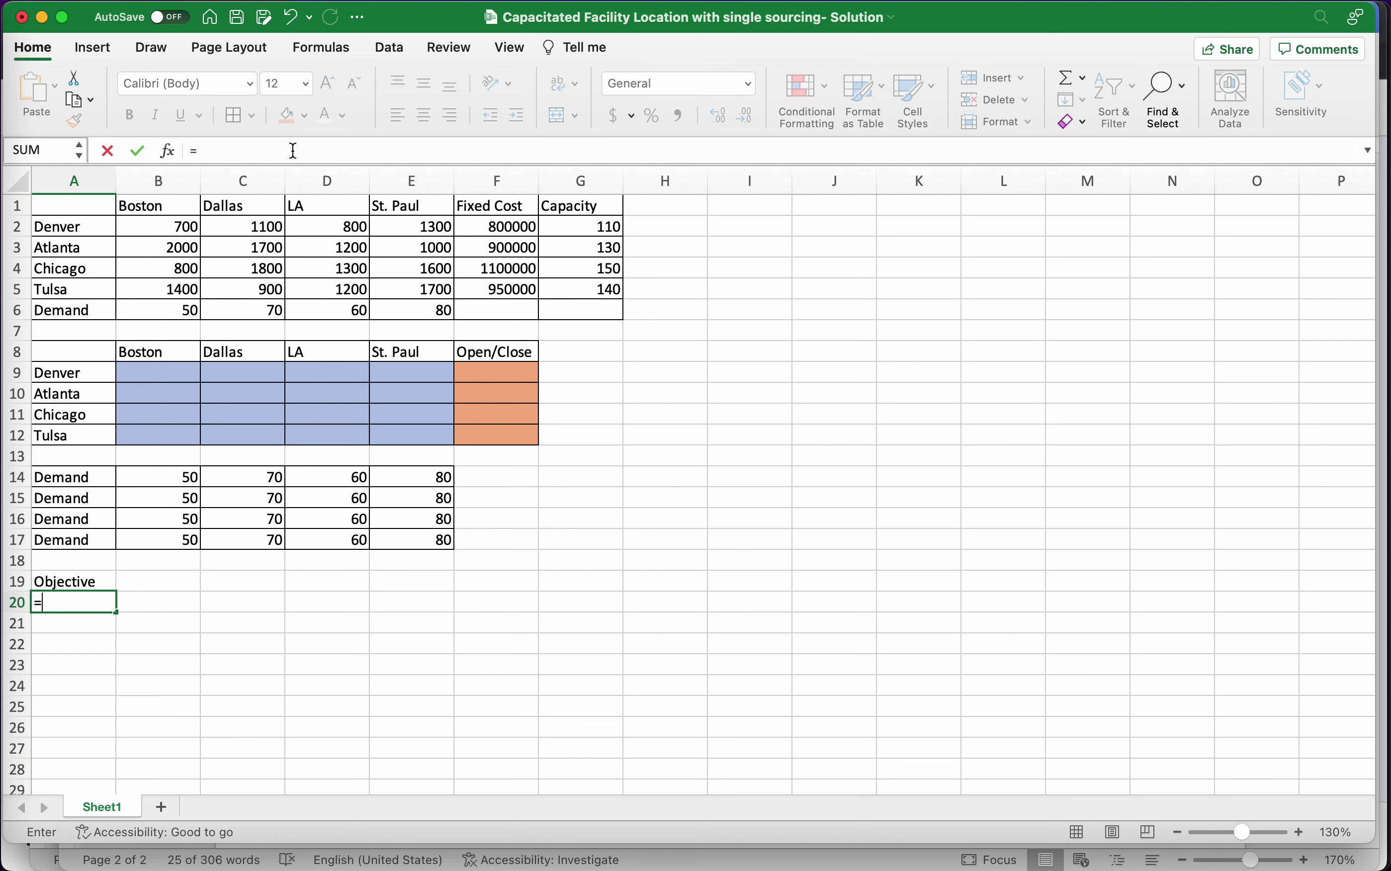
{"action": "key", "text": "BackSpace"}
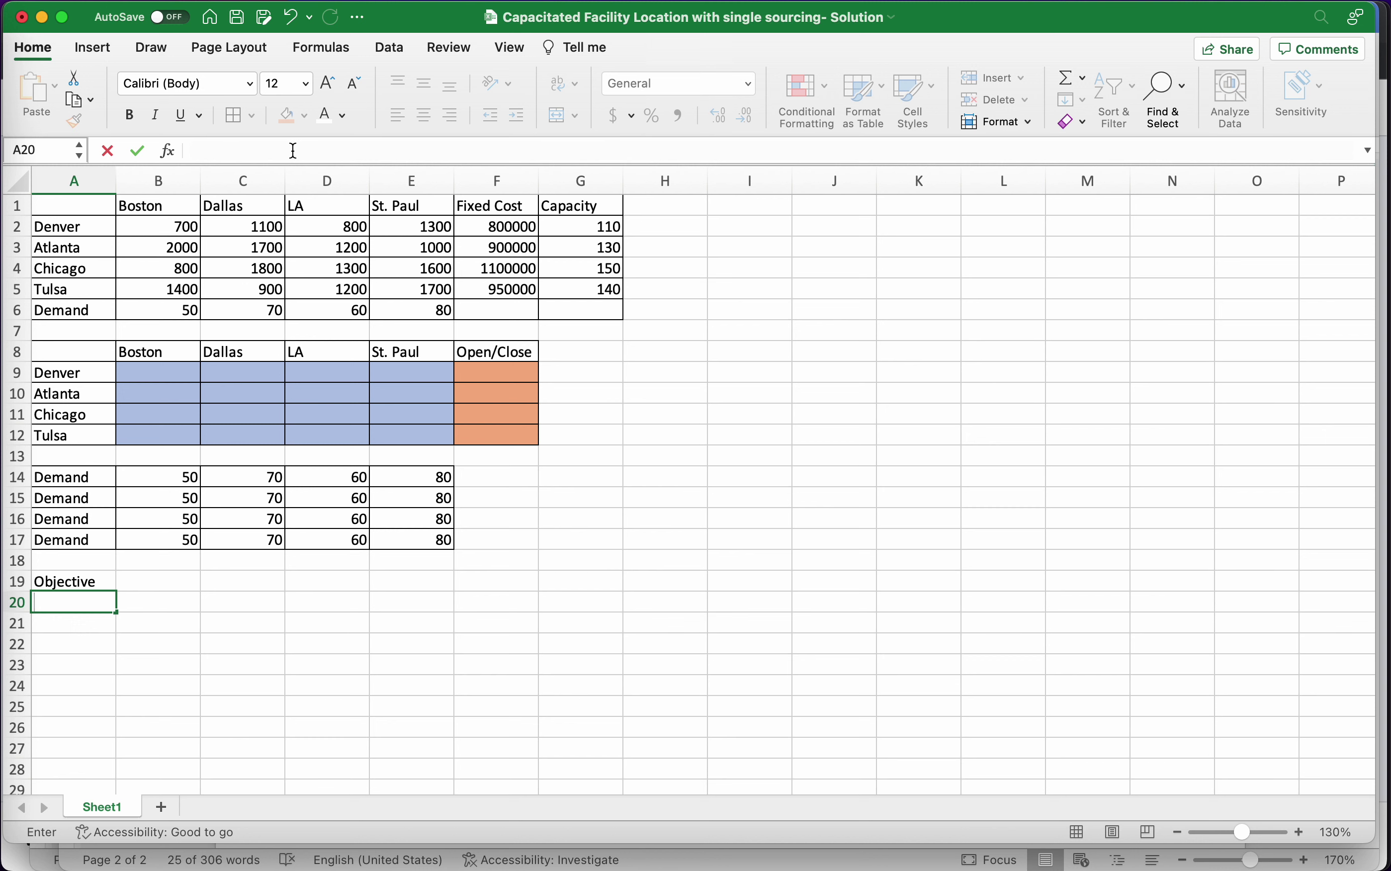
{"action": "type", "text": "="}
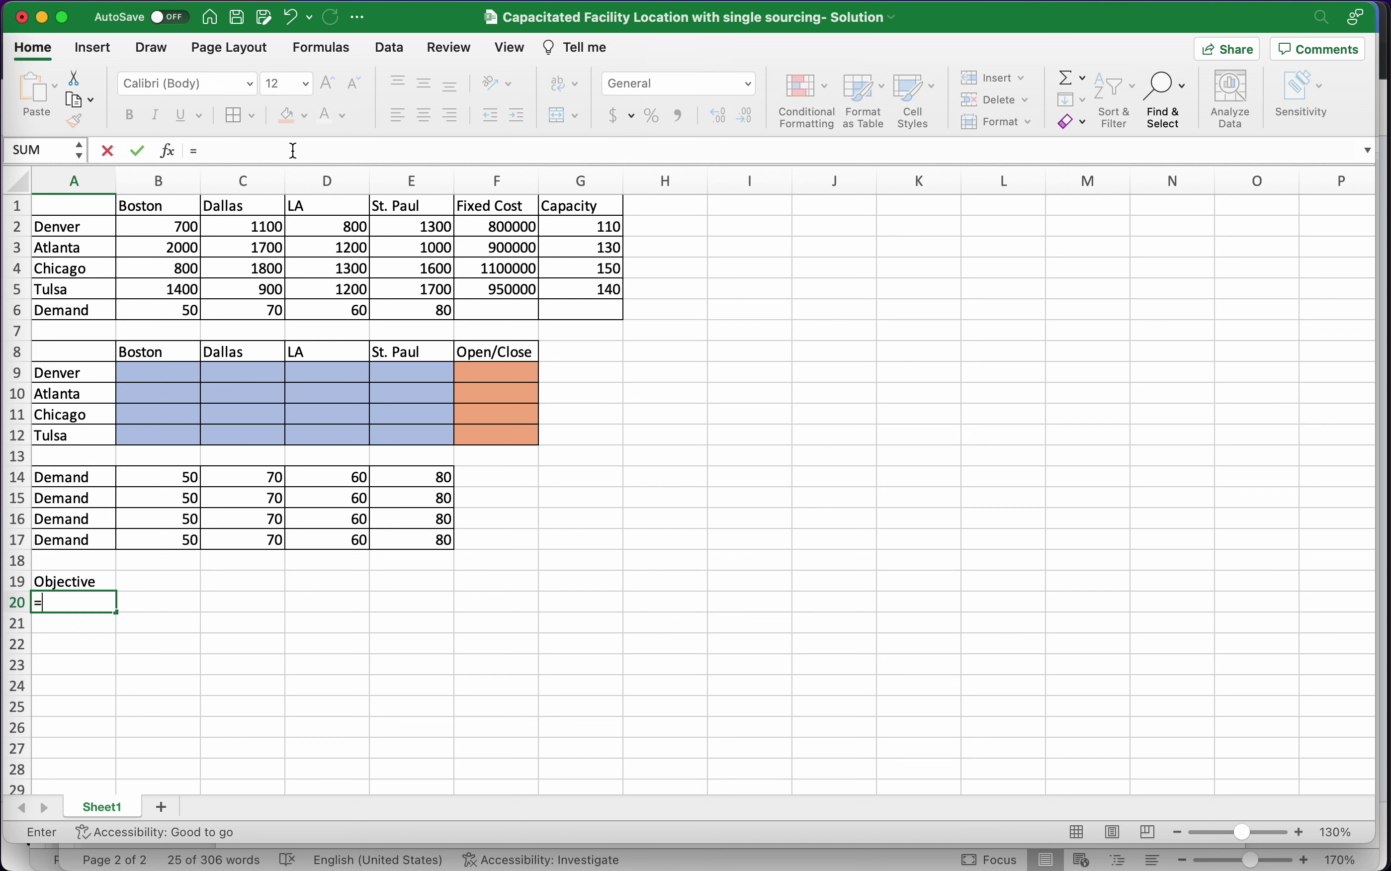
{"action": "key", "text": "BackSpace"}
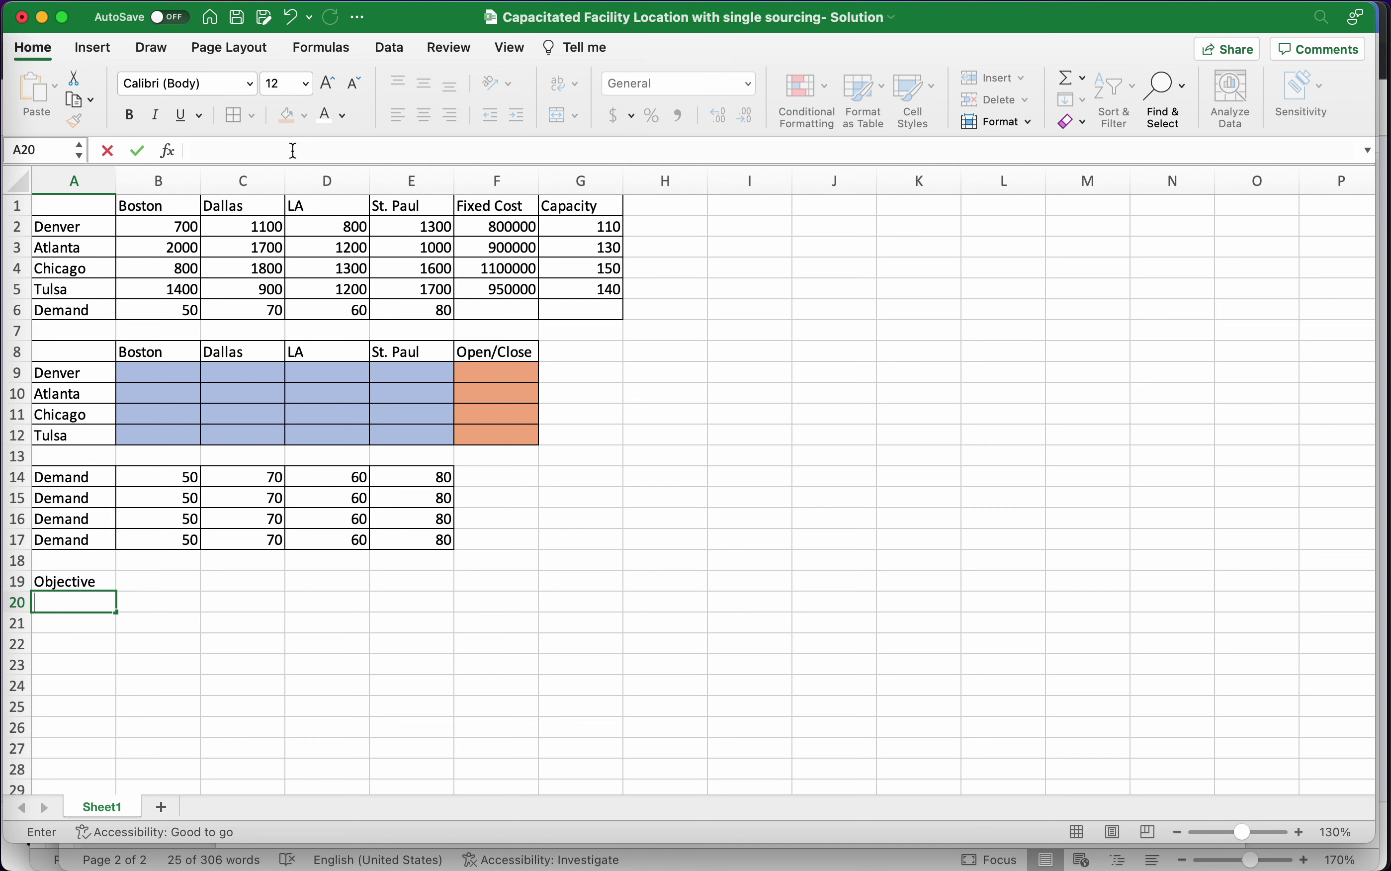
Replace the label in cell A19 with "Fixed Cost"
{"action": "key", "text": "Up"}
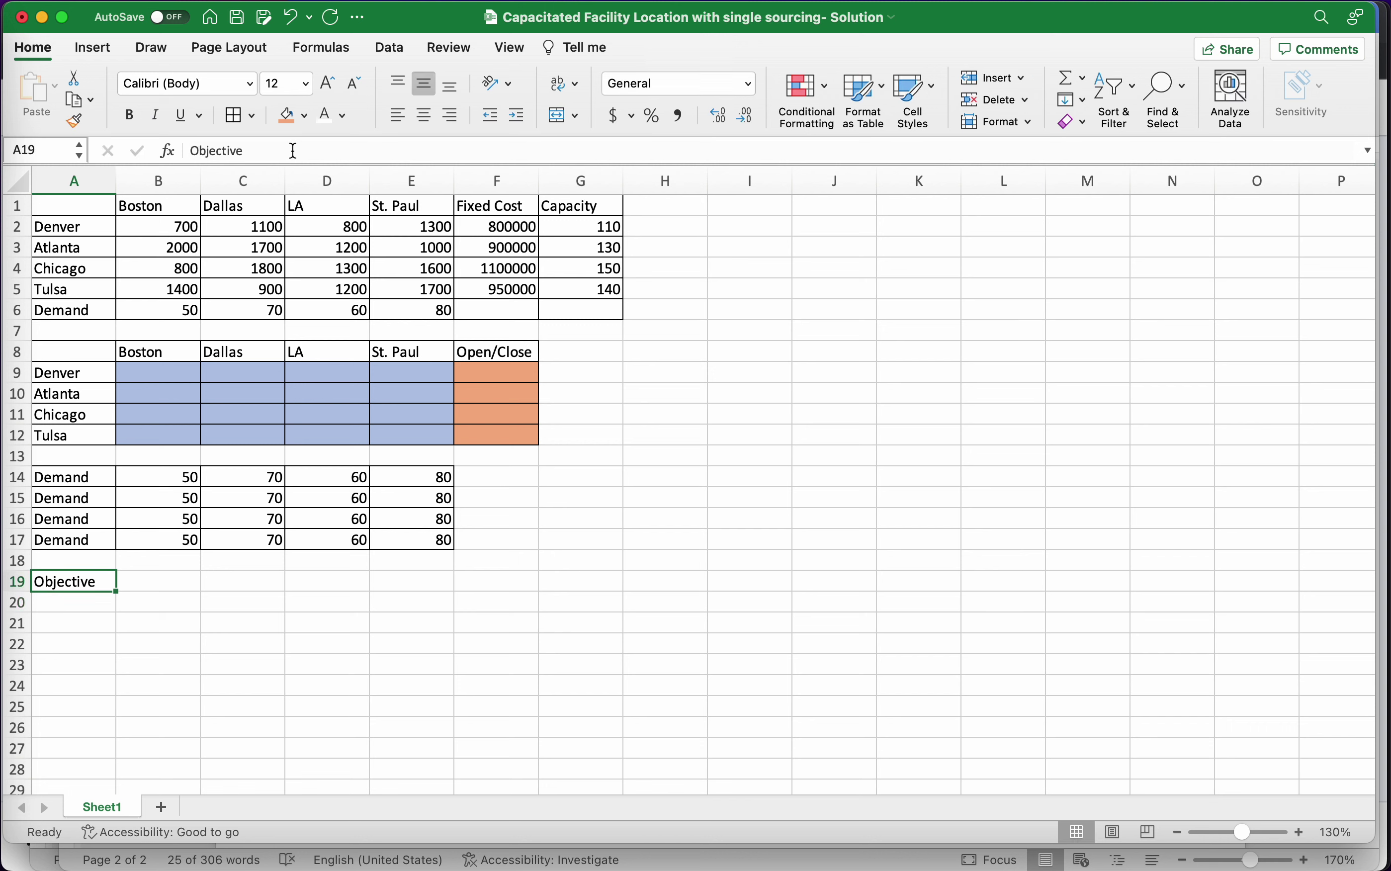
{"action": "type", "text": "Fixed Co"}
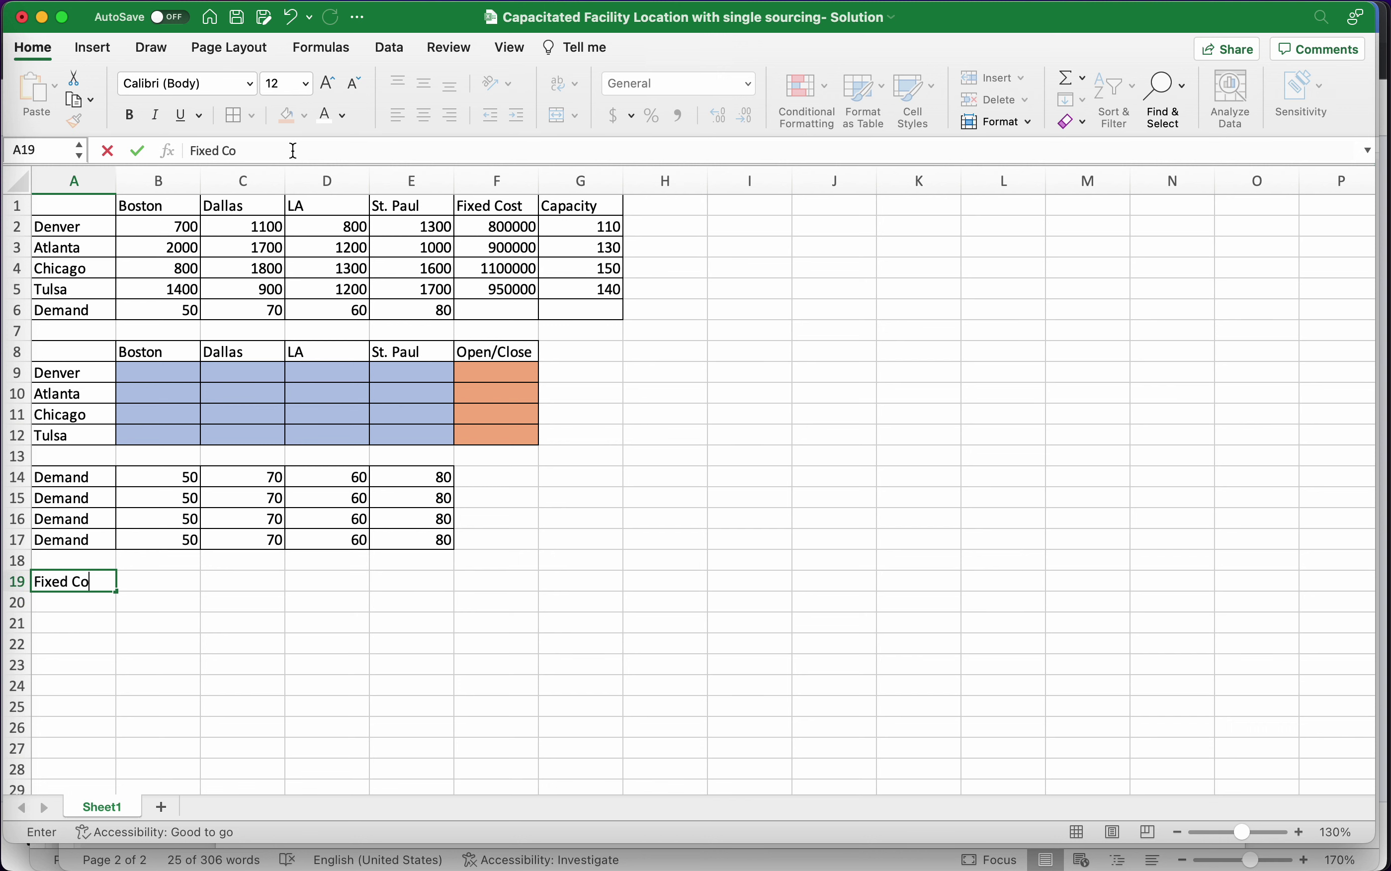
{"action": "type", "text": "st"}
{"action": "key", "text": "Return"}
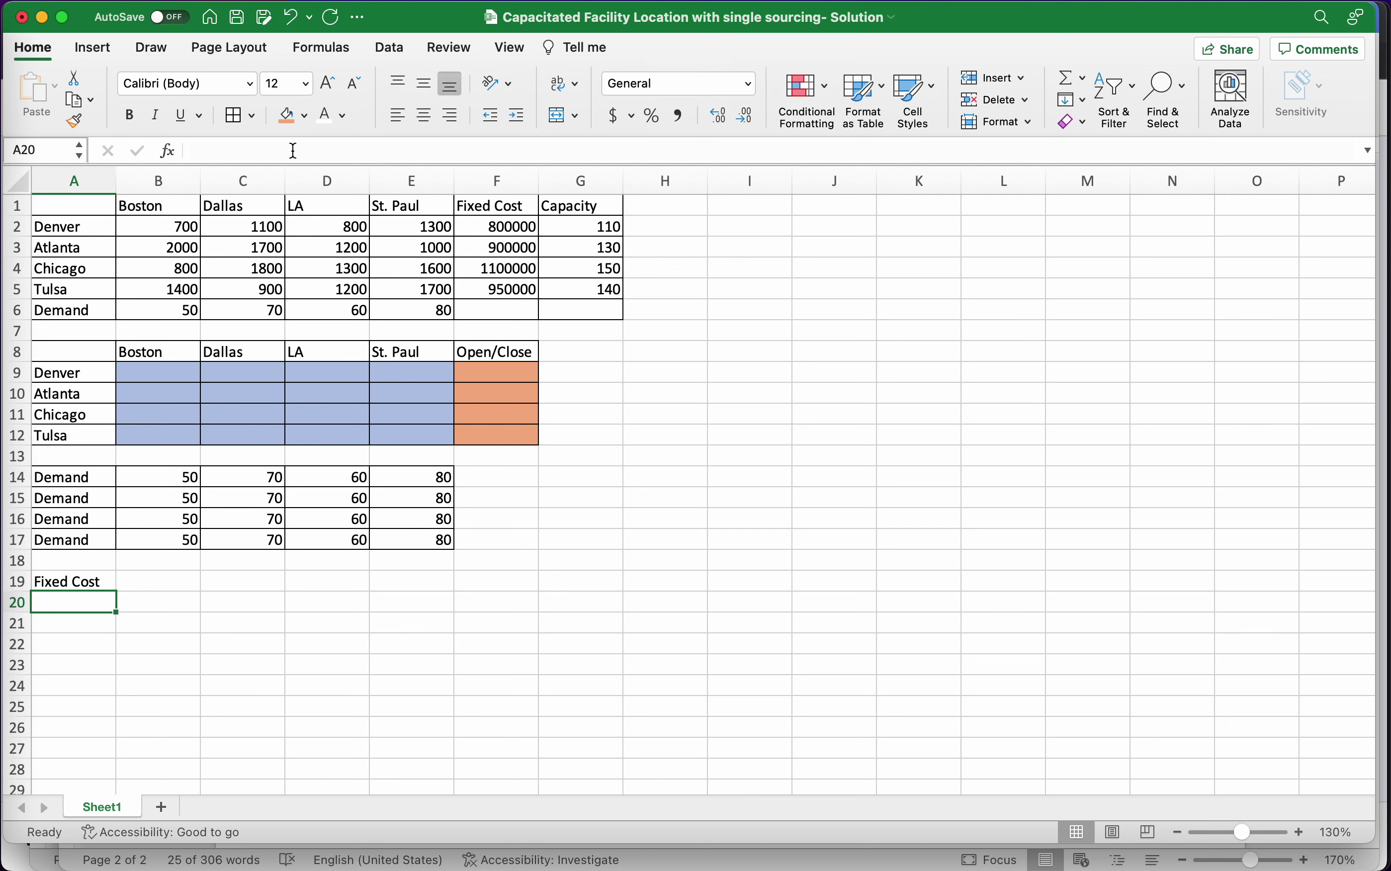
Calculate the fixed cost in B19 with =SUMPRODUCT(F2:F5,F9:F12), combining the fixed costs with the Open/Close cells
{"action": "key", "text": "Up"}
{"action": "key", "text": "Right"}
{"action": "type", "text": "="}
{"action": "type", "text": "mp"}
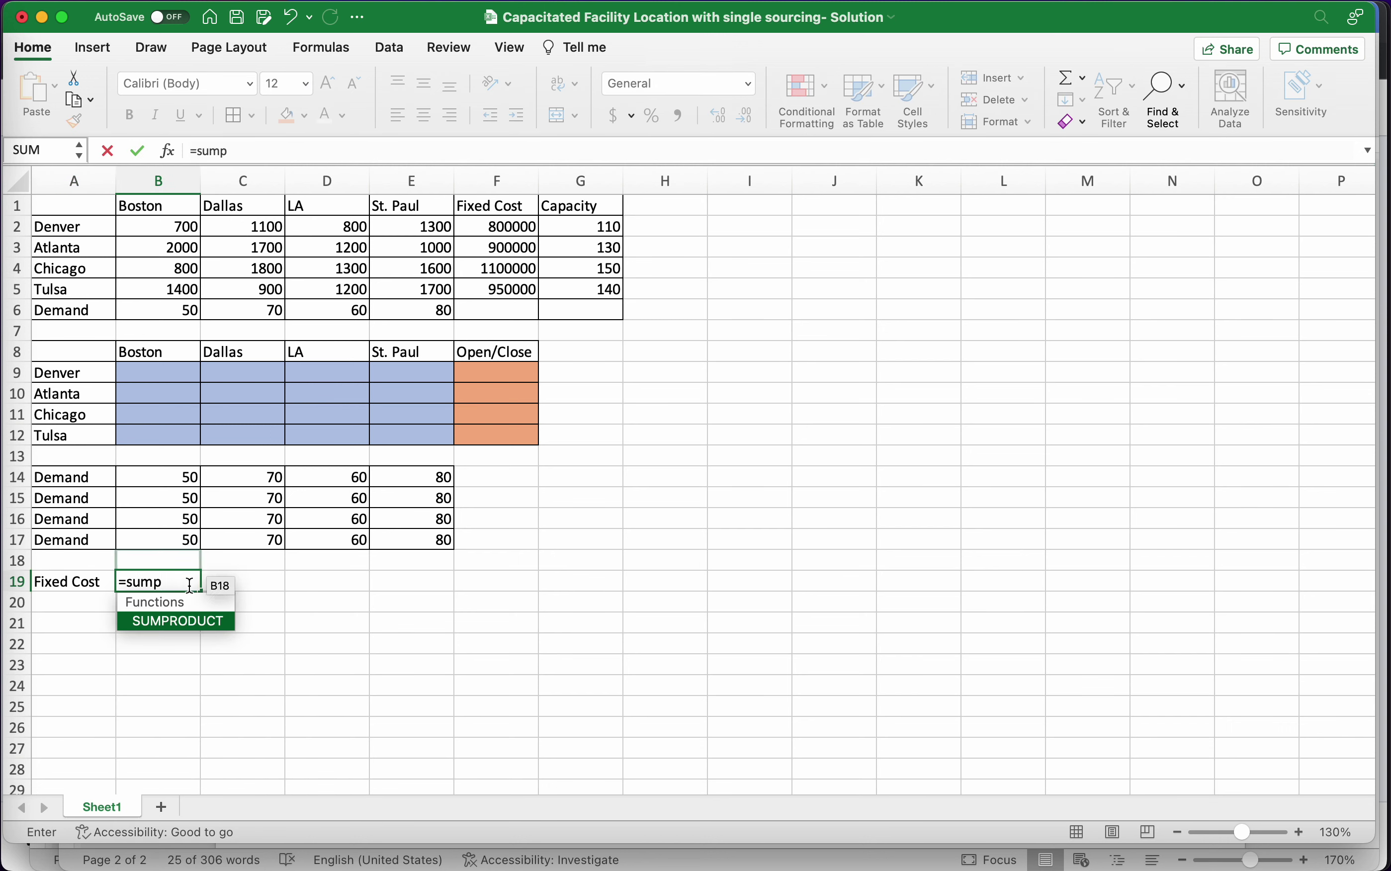
{"action": "double_click", "coordinate": [199, 622]}
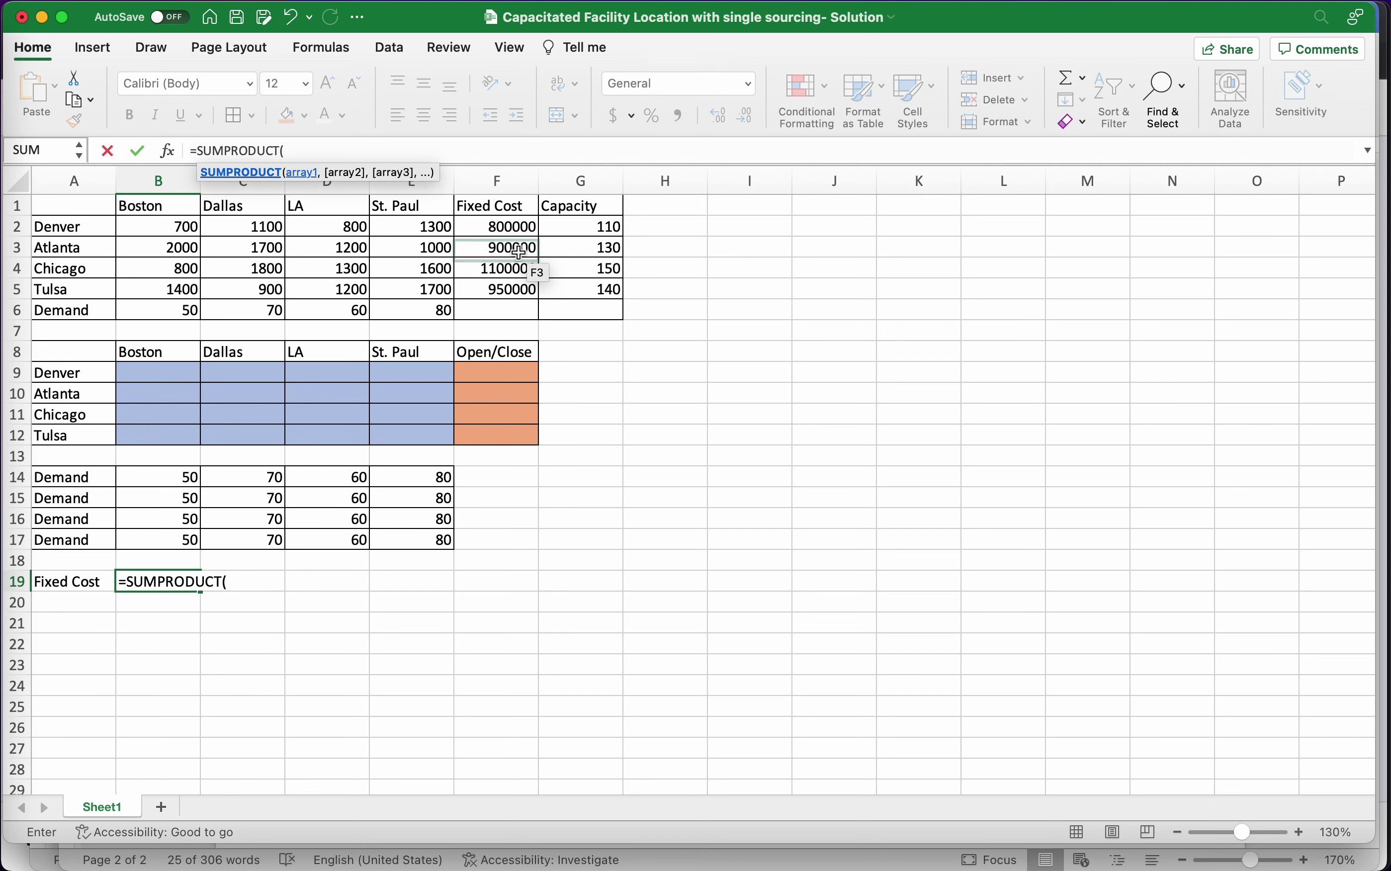
{"action": "left_click_drag", "start_coordinate": [507, 228], "coordinate": [522, 284]}
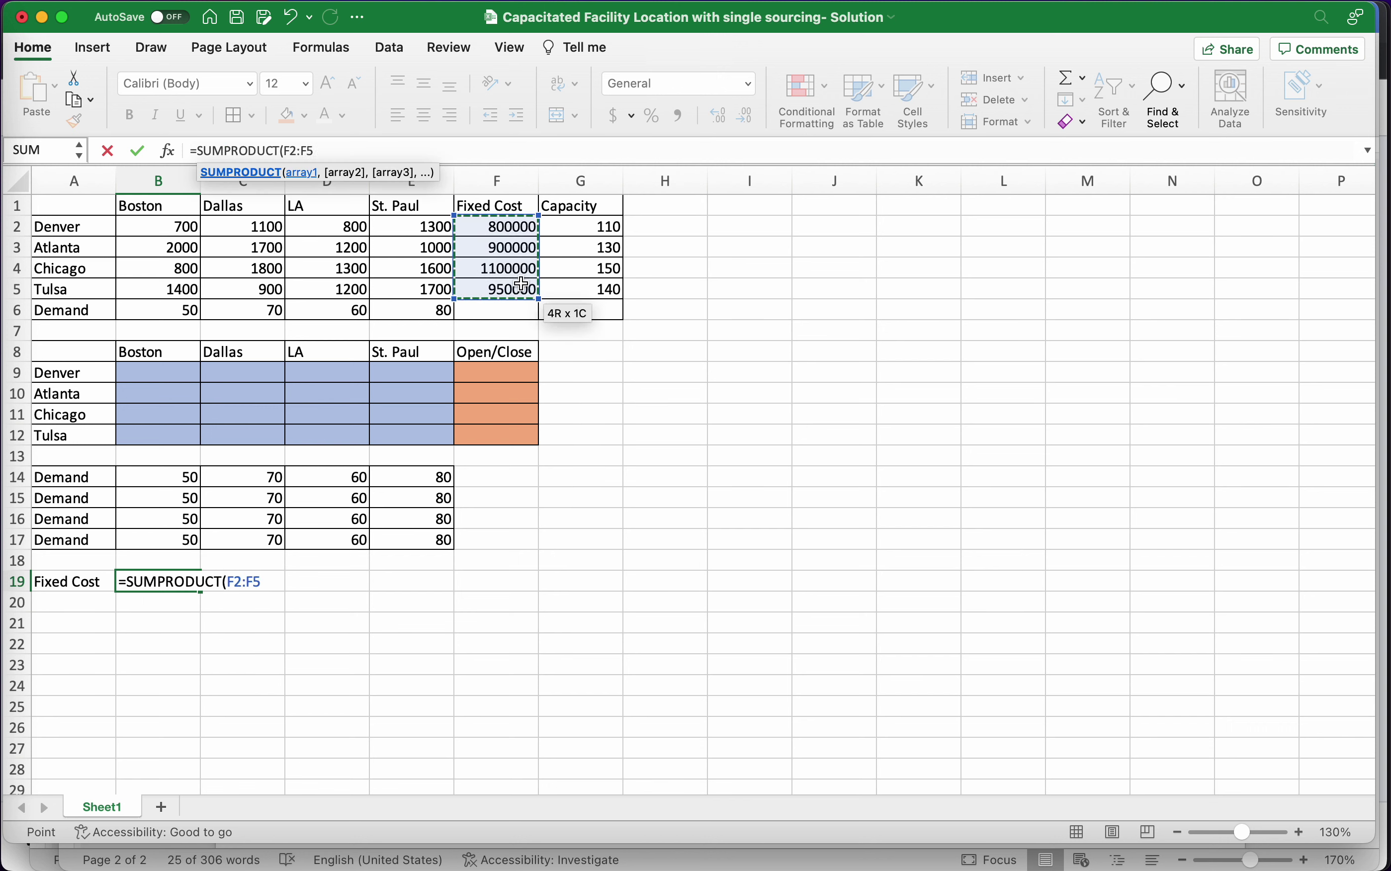
{"action": "type", "text": ","}
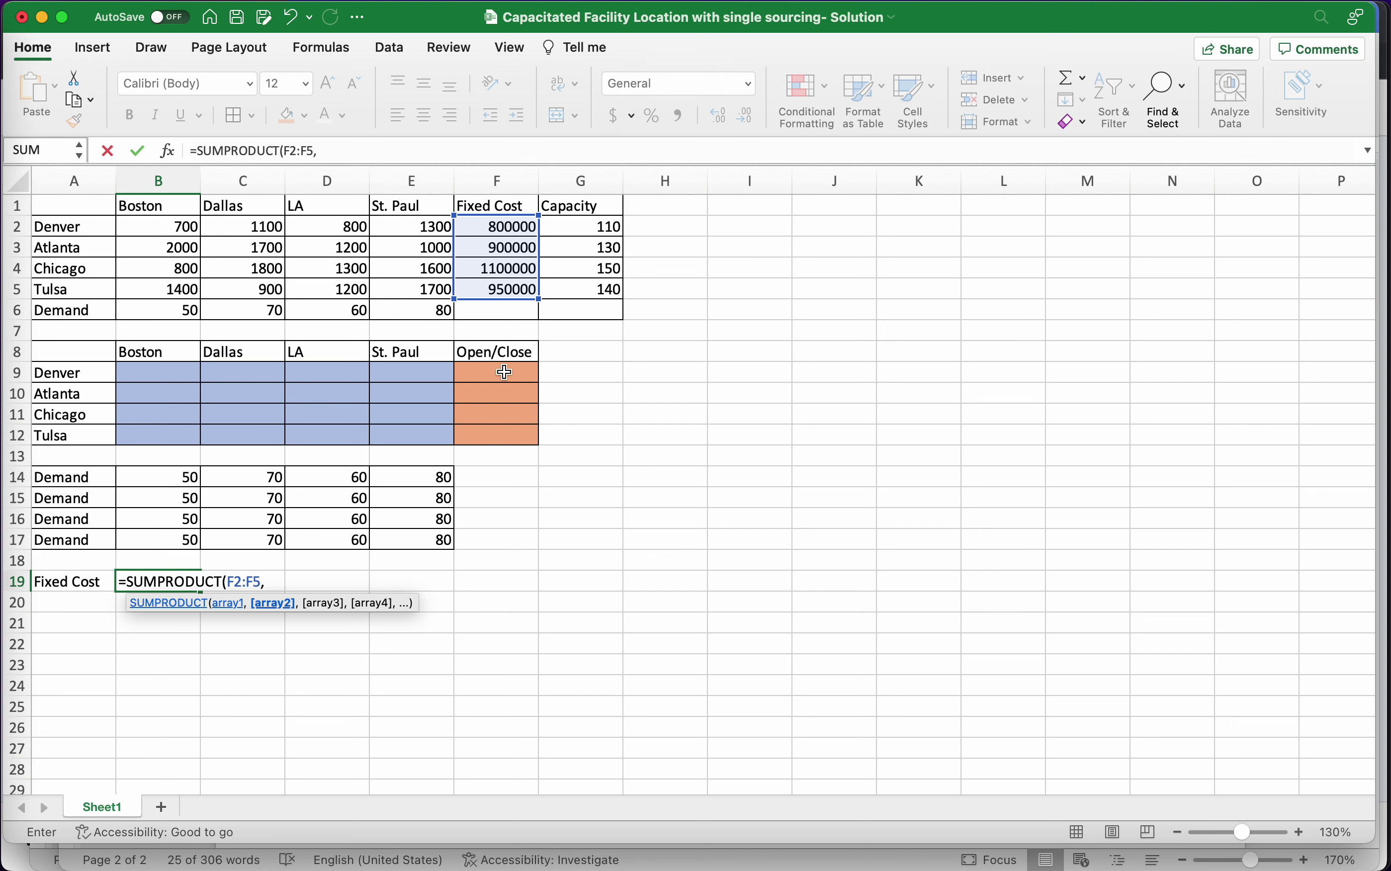
{"action": "left_click_drag", "start_coordinate": [505, 373], "coordinate": [496, 431]}
{"action": "type", "text": ")"}
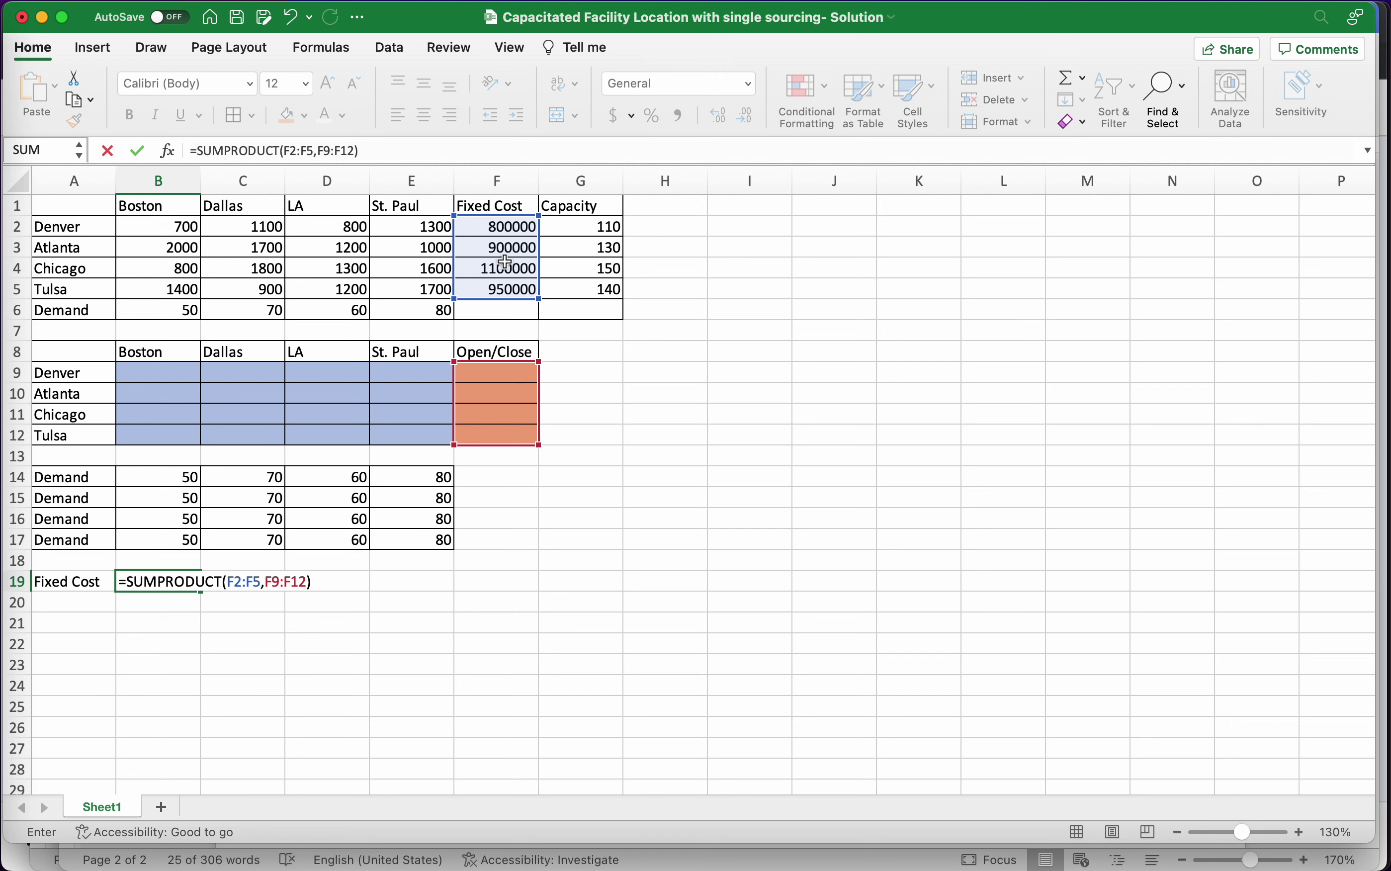
{"action": "key", "text": "Return"}
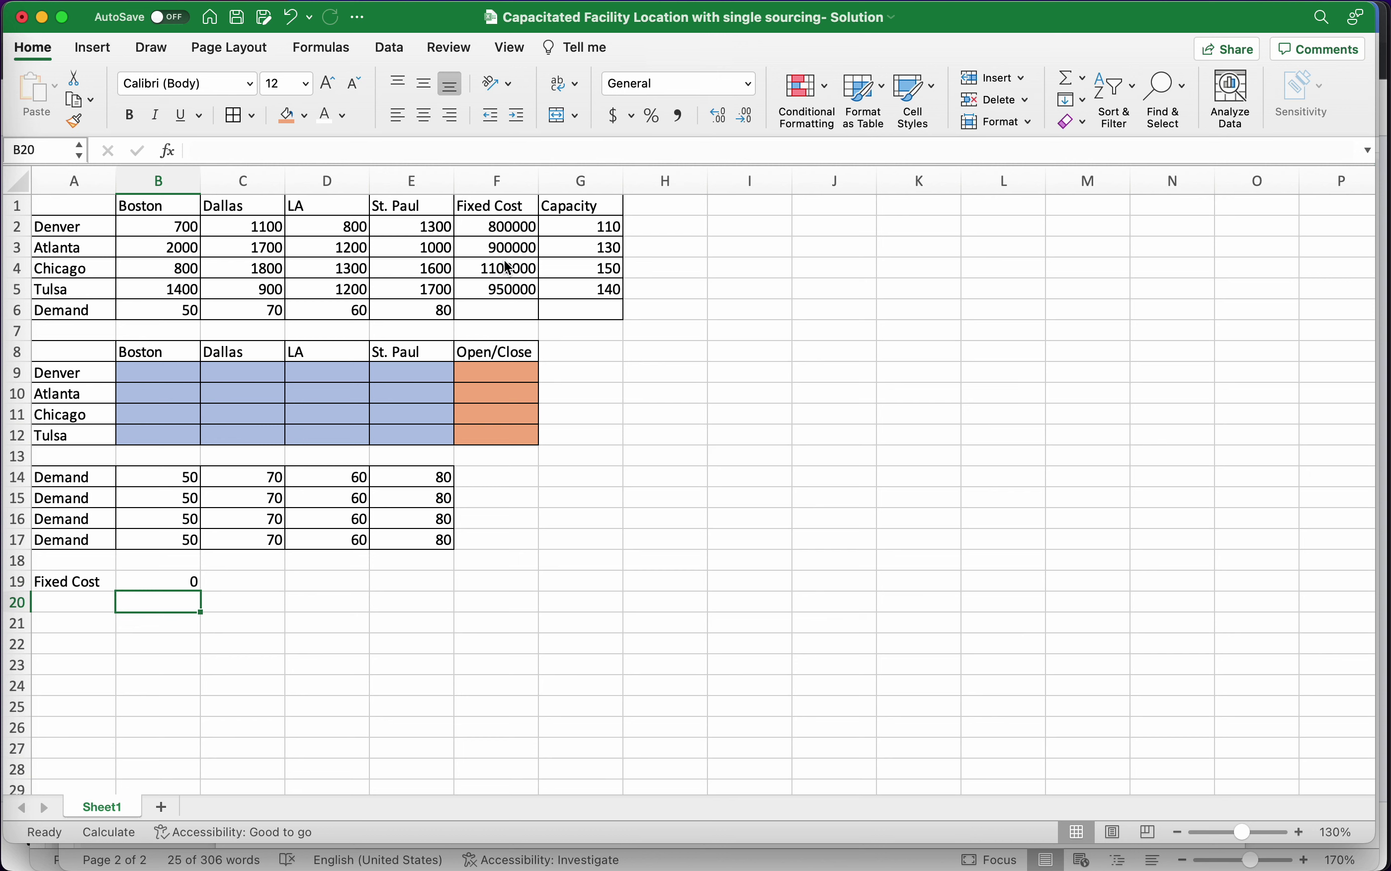
Label cell A20 "Variable Cost" and autofit column A to the text
{"action": "key", "text": "Left"}
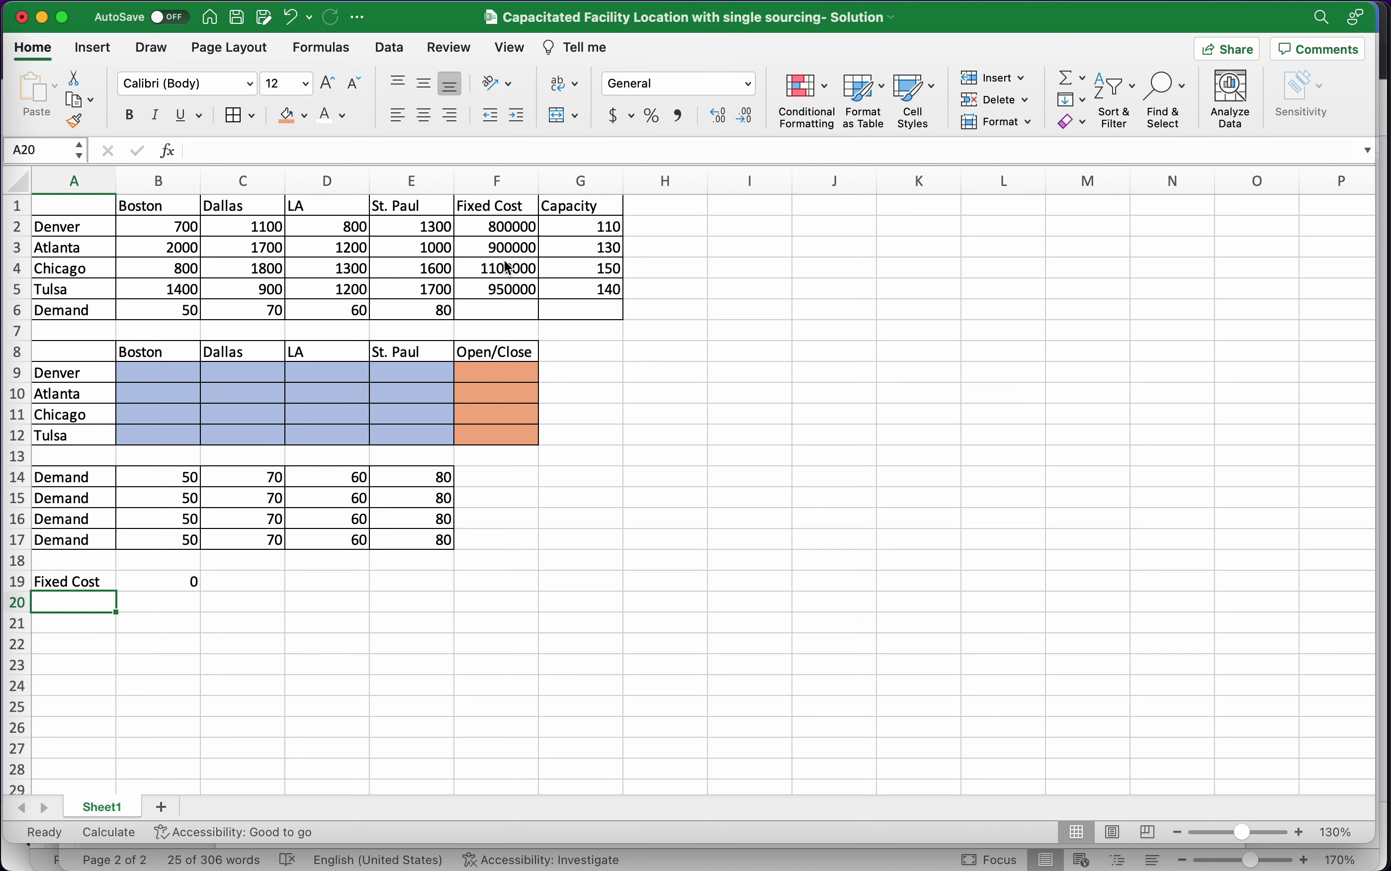
{"action": "type", "text": "V"}
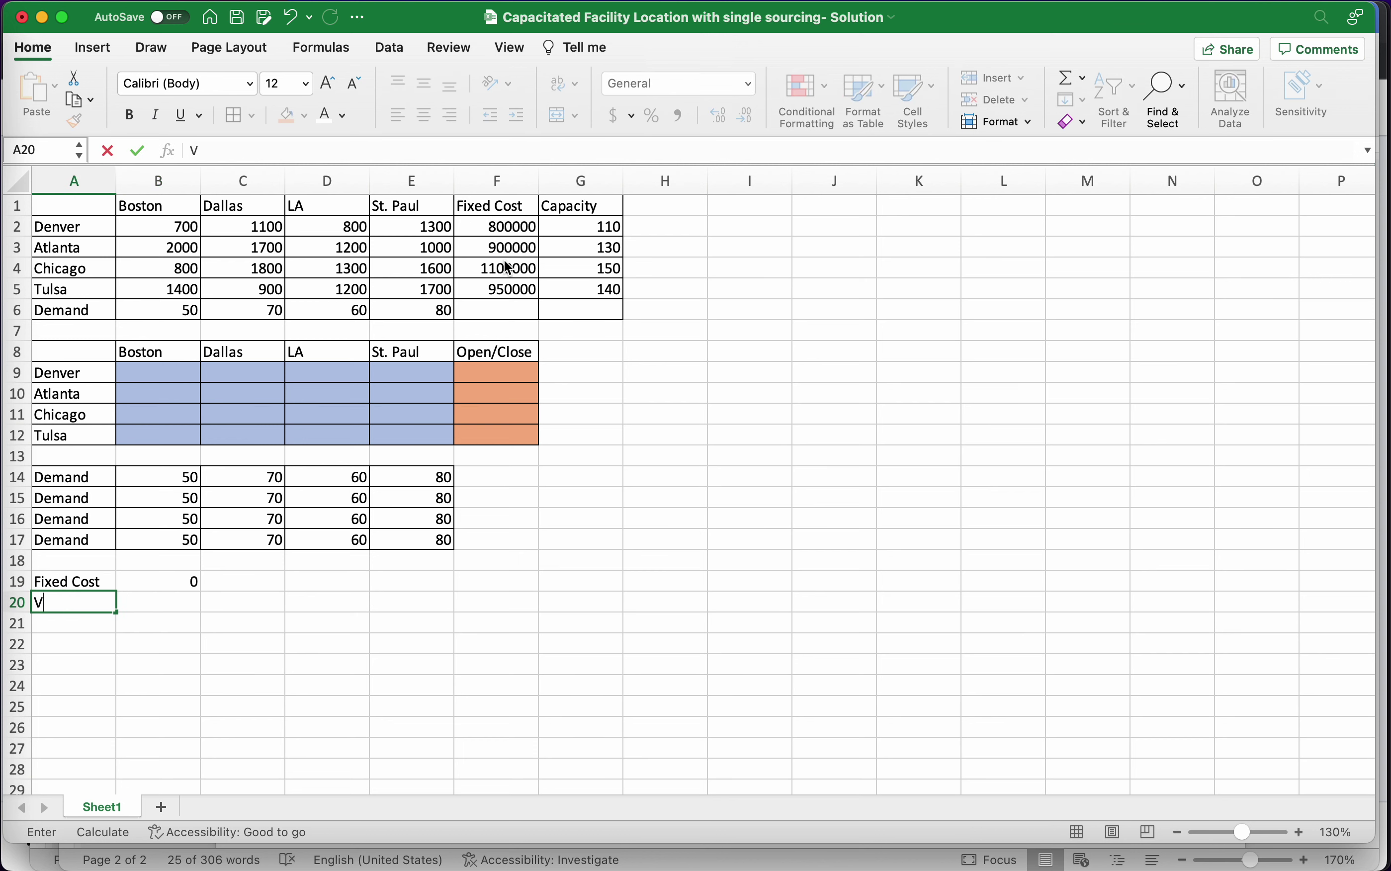
{"action": "type", "text": "ariable Cost"}
{"action": "key", "text": "Return"}
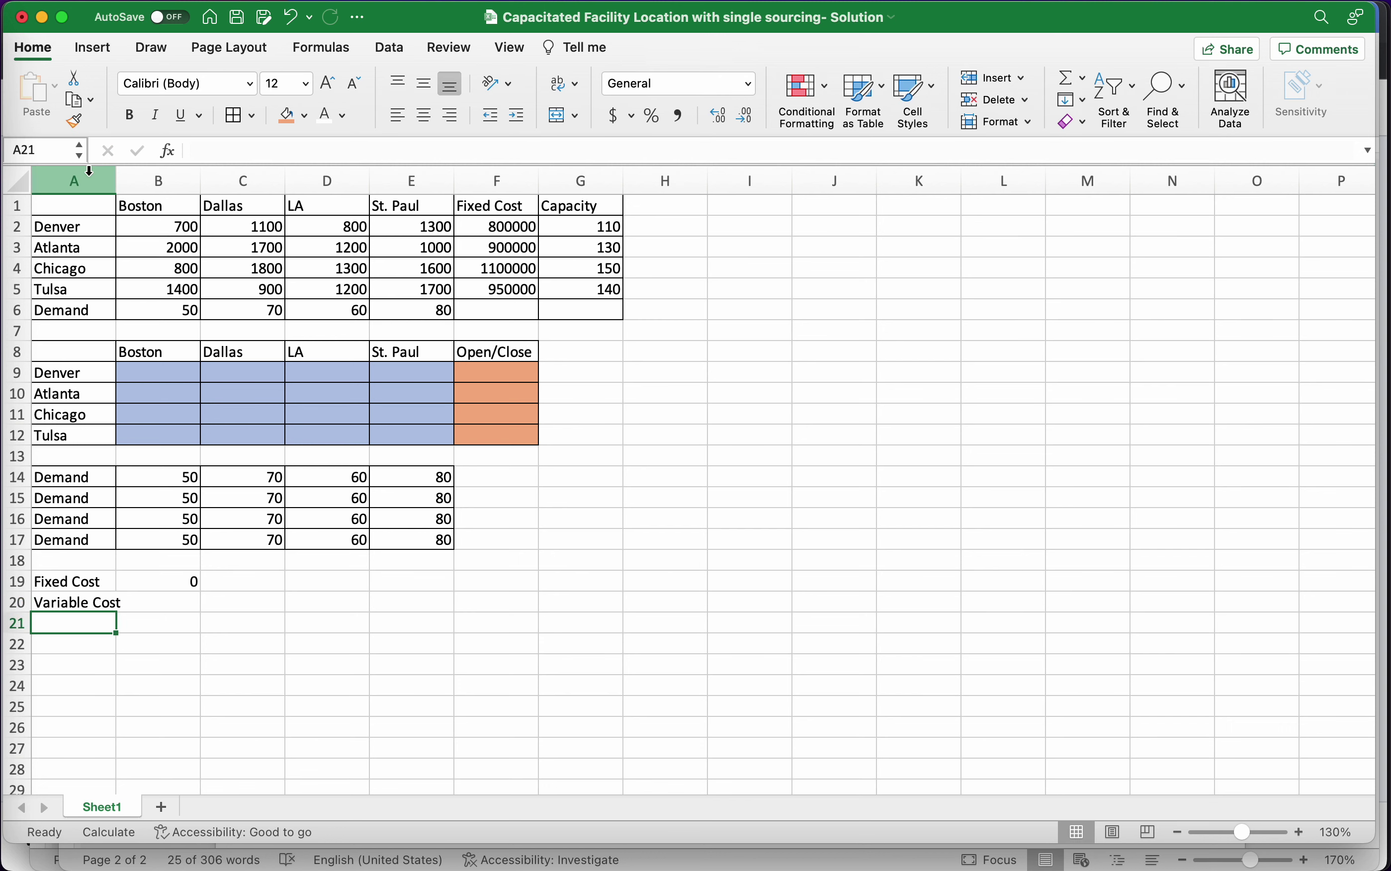
{"action": "double_click", "coordinate": [116, 180]}
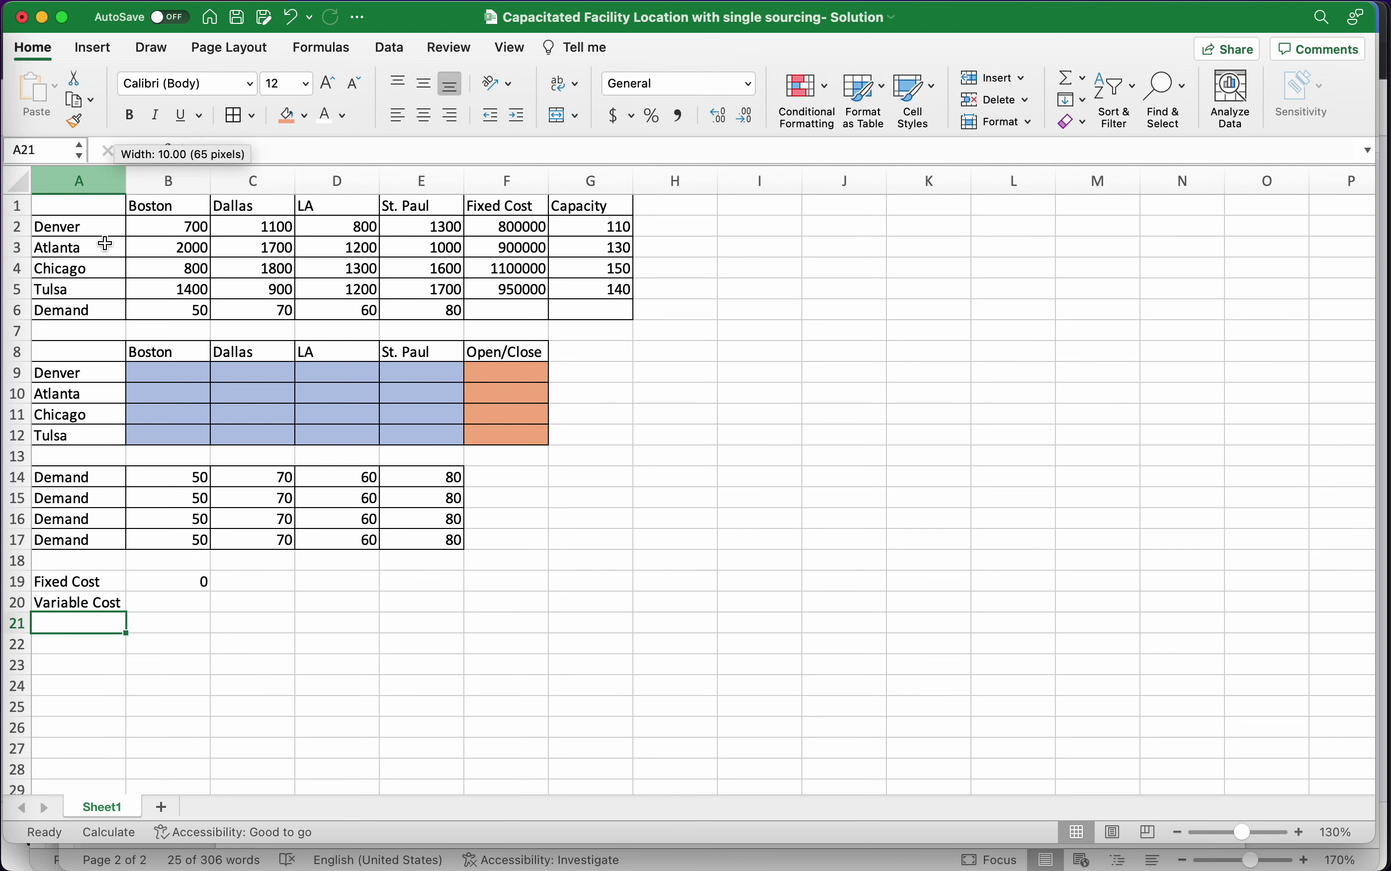
Insert a blank row above the Fixed Cost row 19
{"action": "left_click", "coordinate": [21, 582]}
{"action": "left_click", "coordinate": [220, 8]}
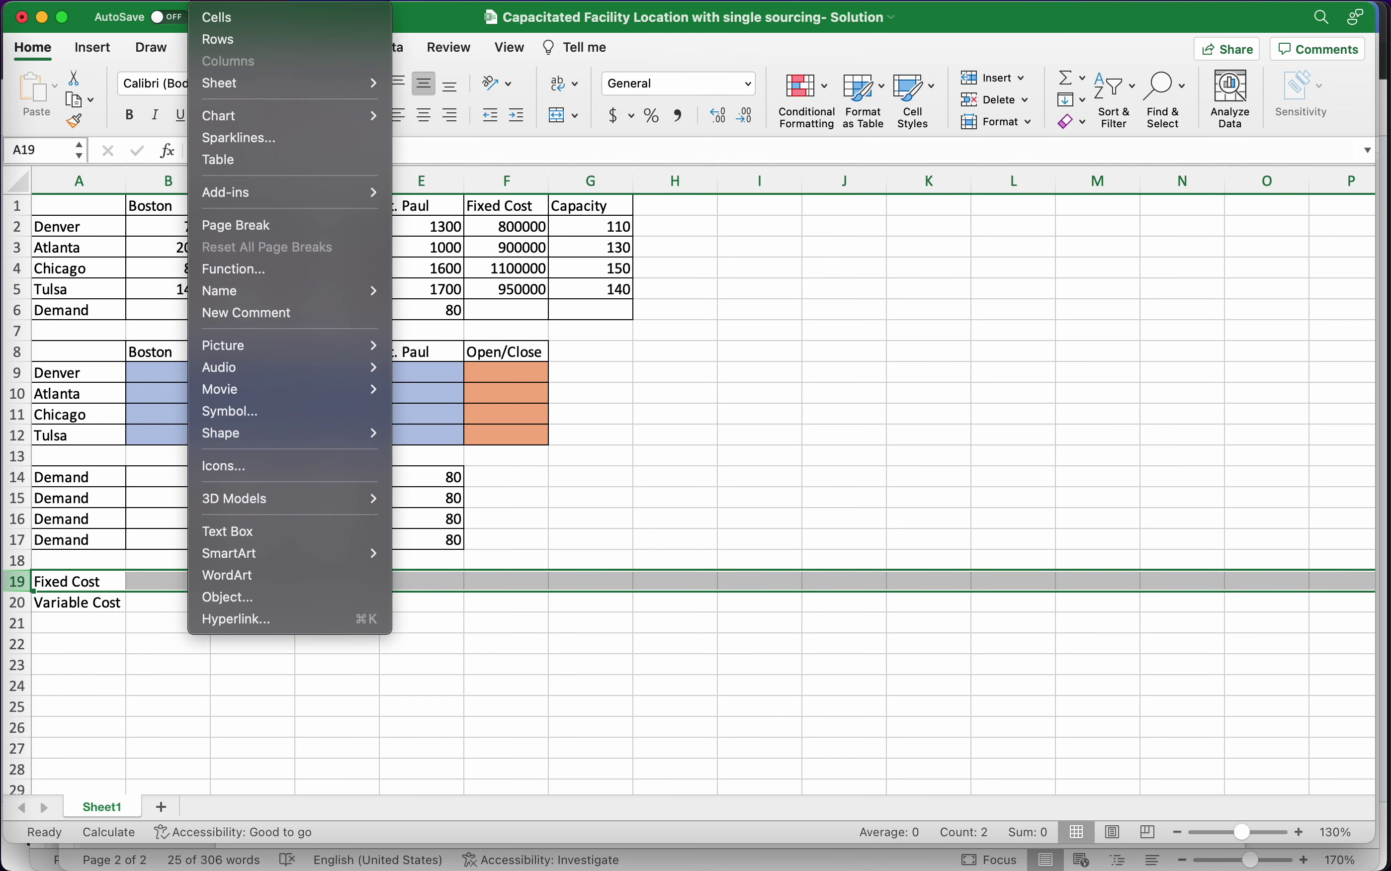
{"action": "left_click", "coordinate": [220, 39]}
Enter the heading "Cost Calculations" in A19 and widen column A to fit it
{"action": "left_click", "coordinate": [79, 581]}
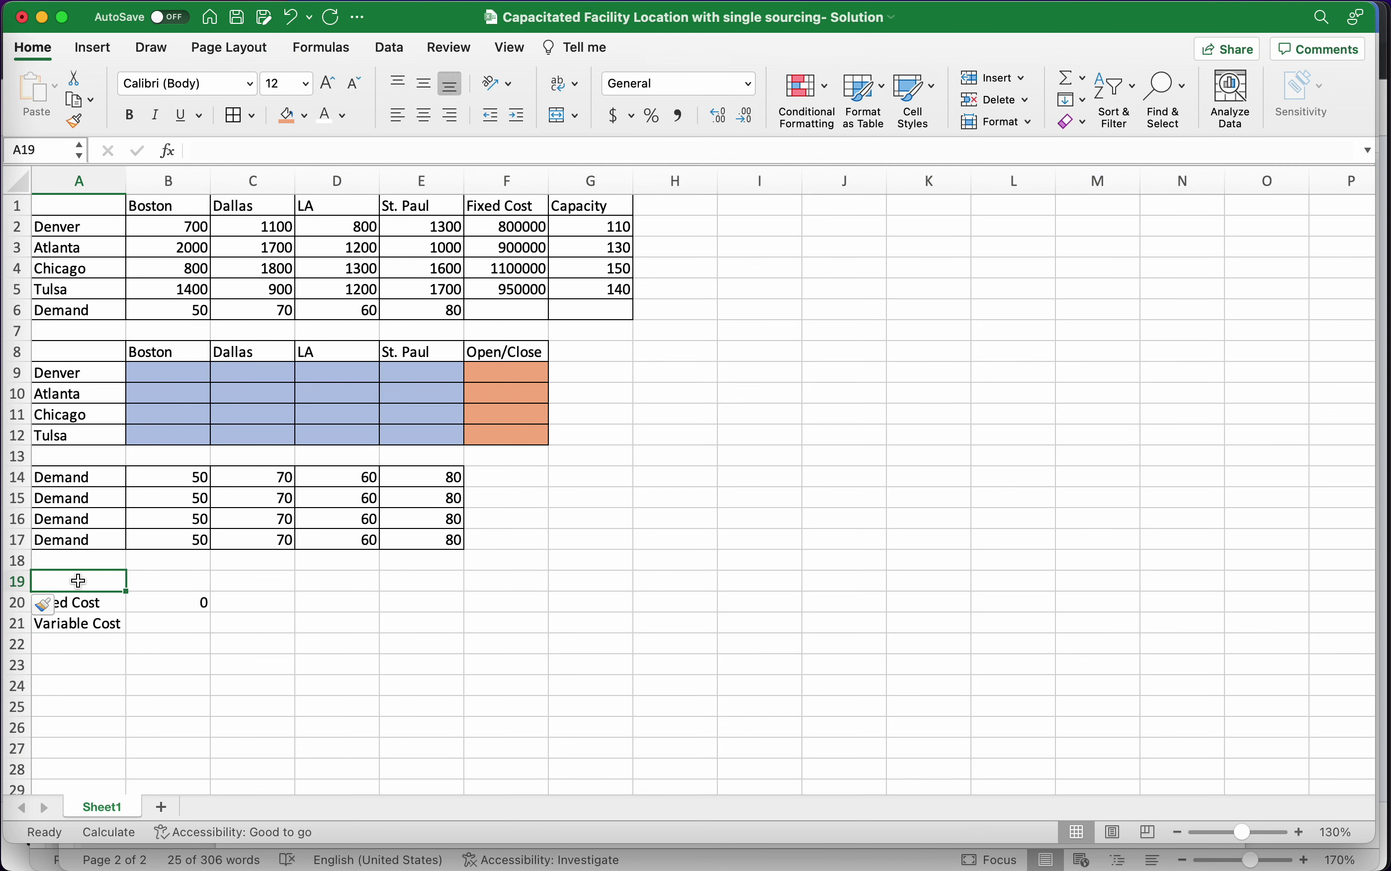
{"action": "type", "text": "Cost Calc"}
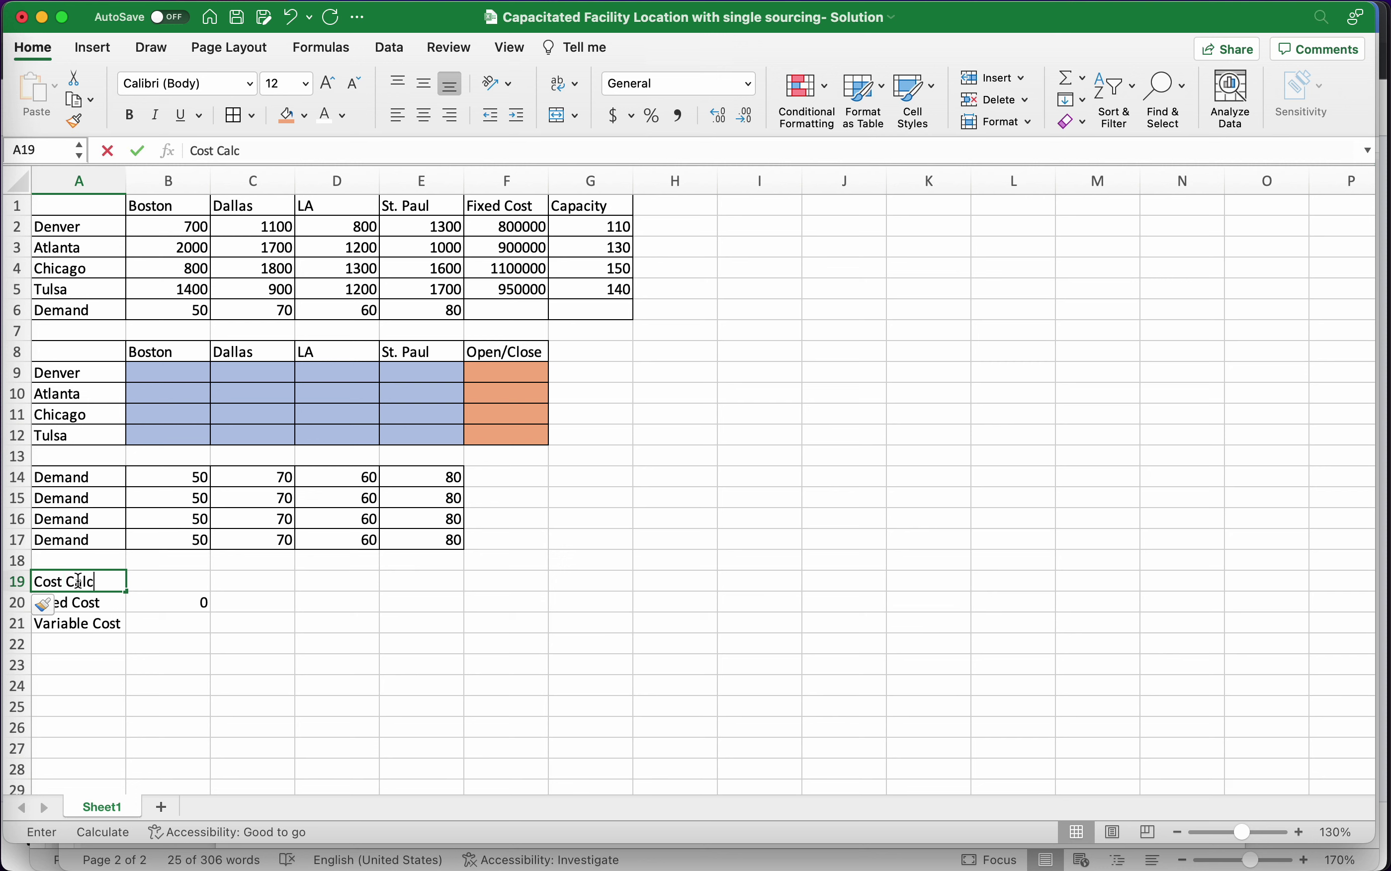
{"action": "type", "text": "ulatin"}
{"action": "type", "text": "ns"}
{"action": "key", "text": "Return"}
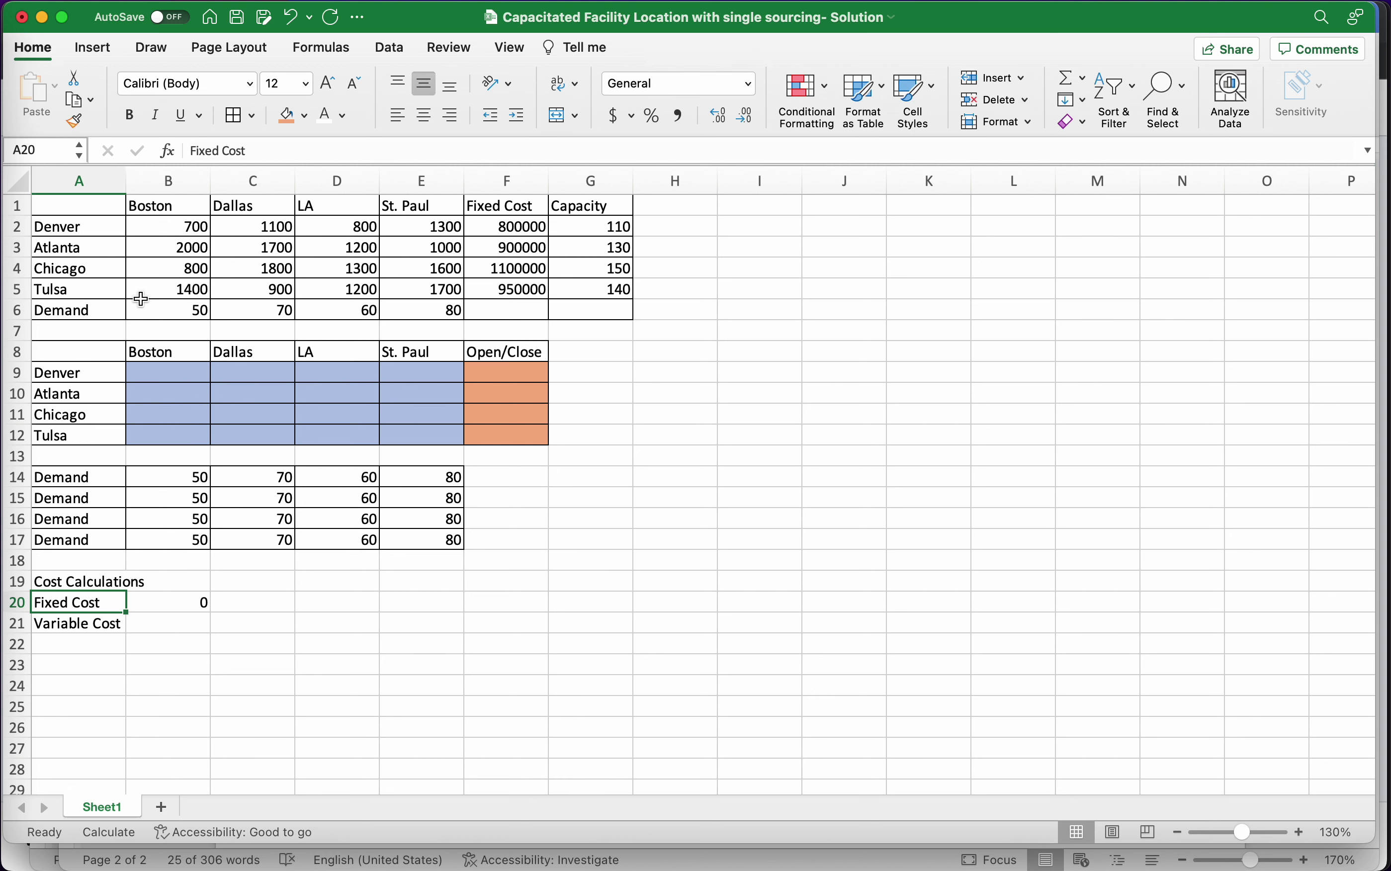
{"action": "left_click_drag", "start_coordinate": [126, 183], "coordinate": [145, 322]}
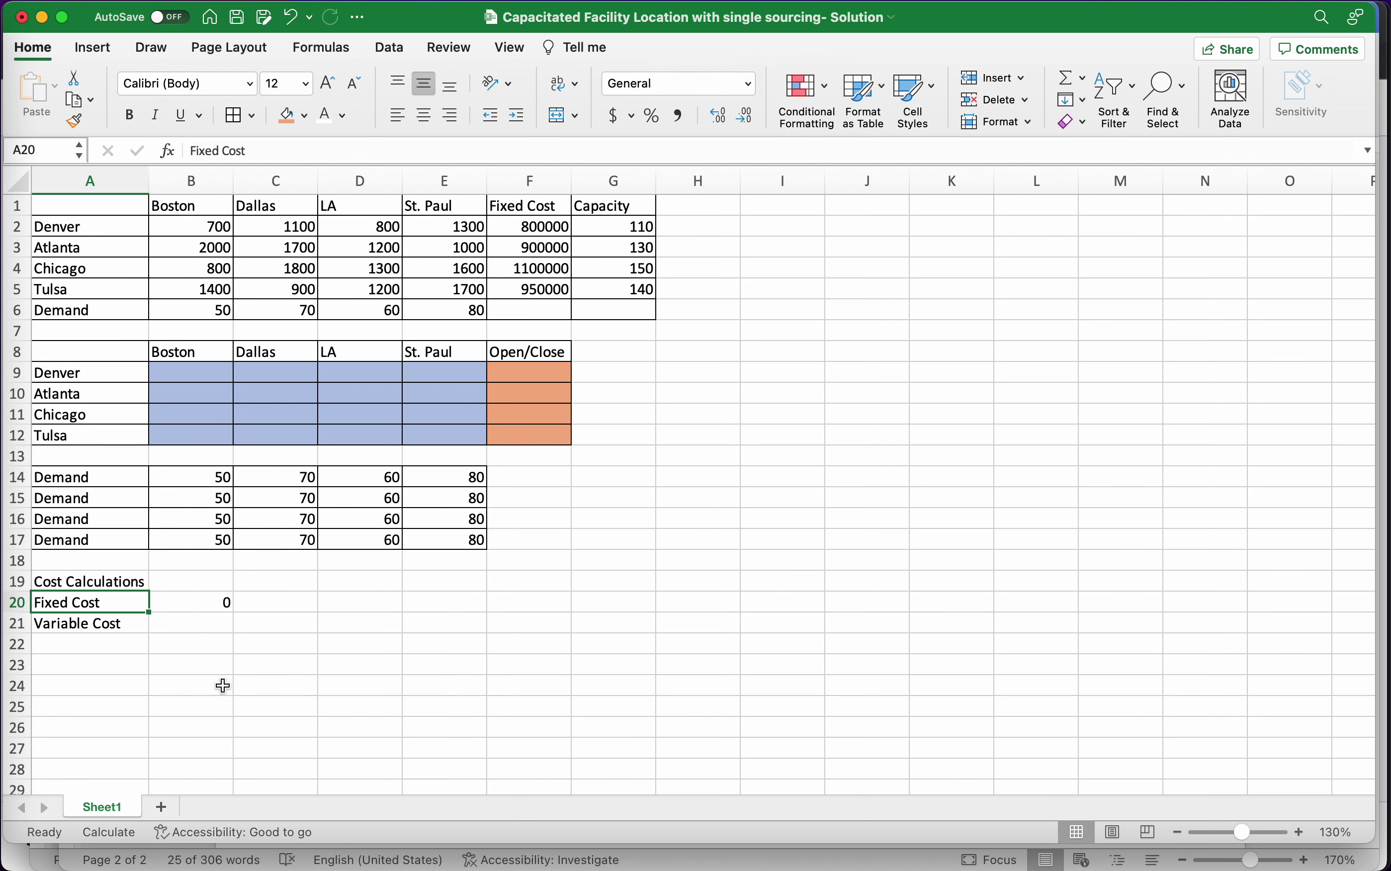
Calculate the variable cost in B21 with =SUMPRODUCT(B2:E5,B9:E12,B14:E17), combining unit costs, assignment cells and repeated demands
{"action": "left_click", "coordinate": [209, 622]}
{"action": "type", "text": "="}
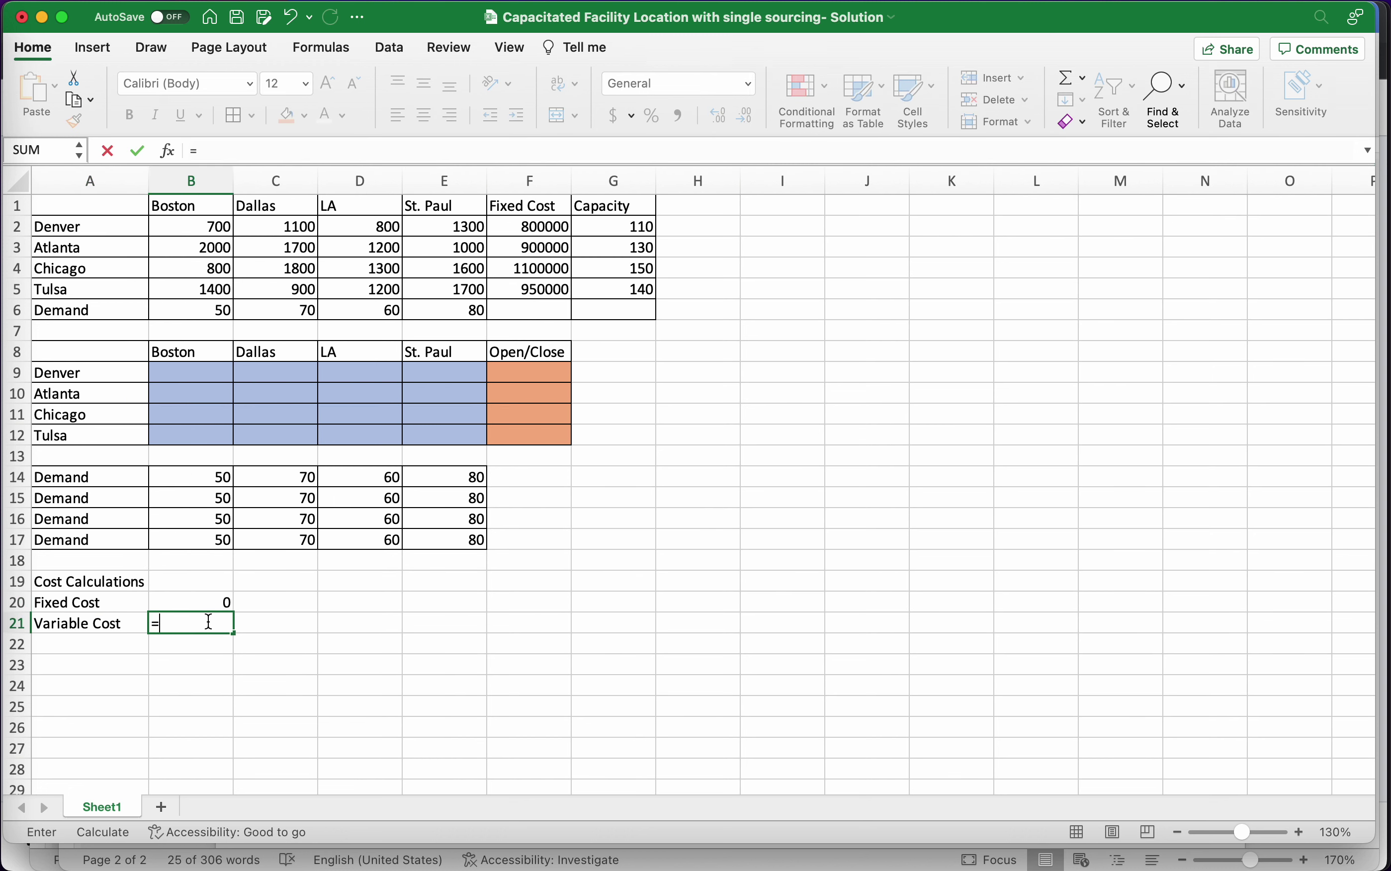
{"action": "type", "text": "sum"}
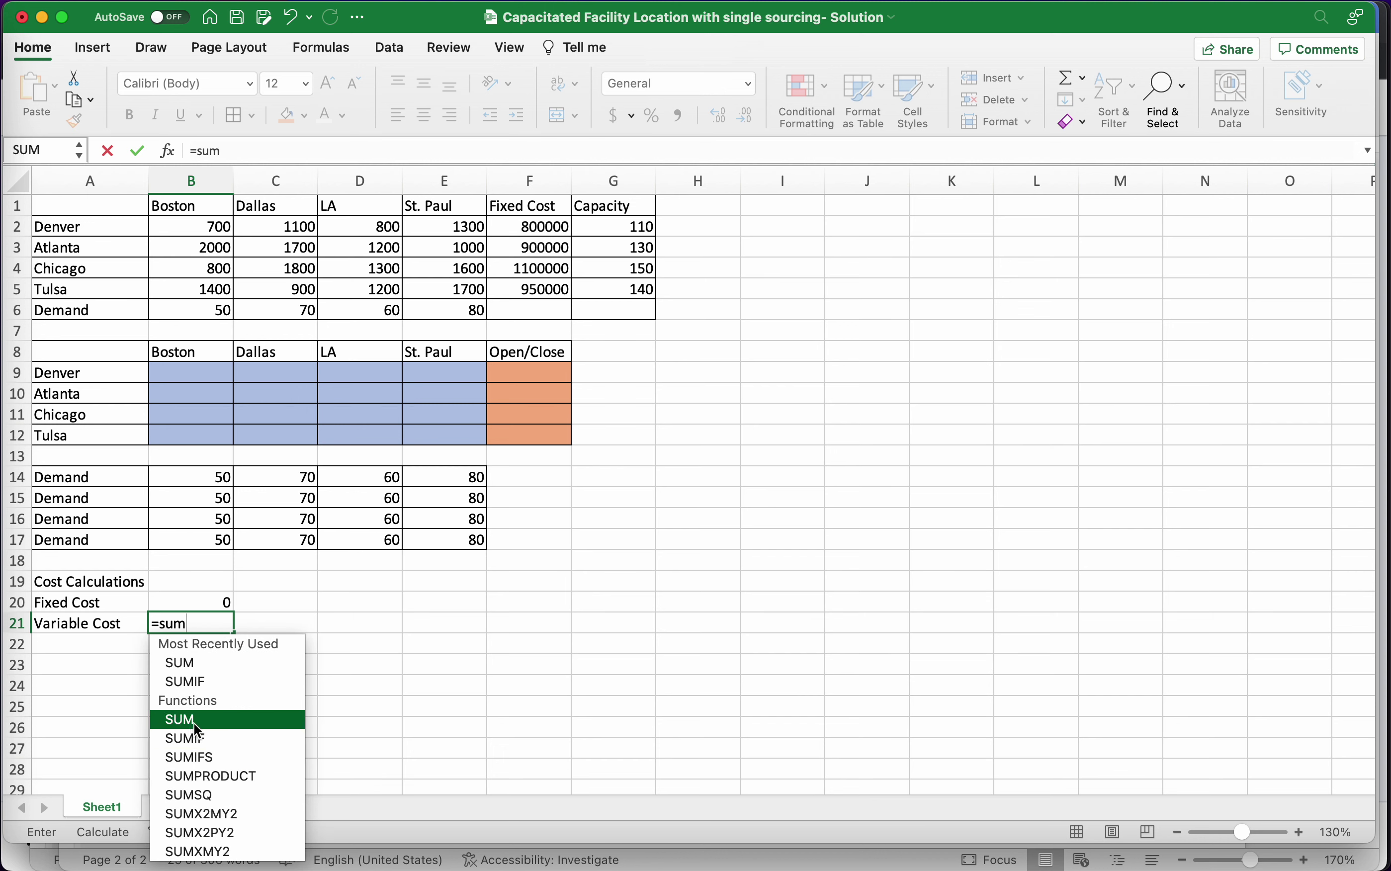
{"action": "double_click", "coordinate": [222, 777]}
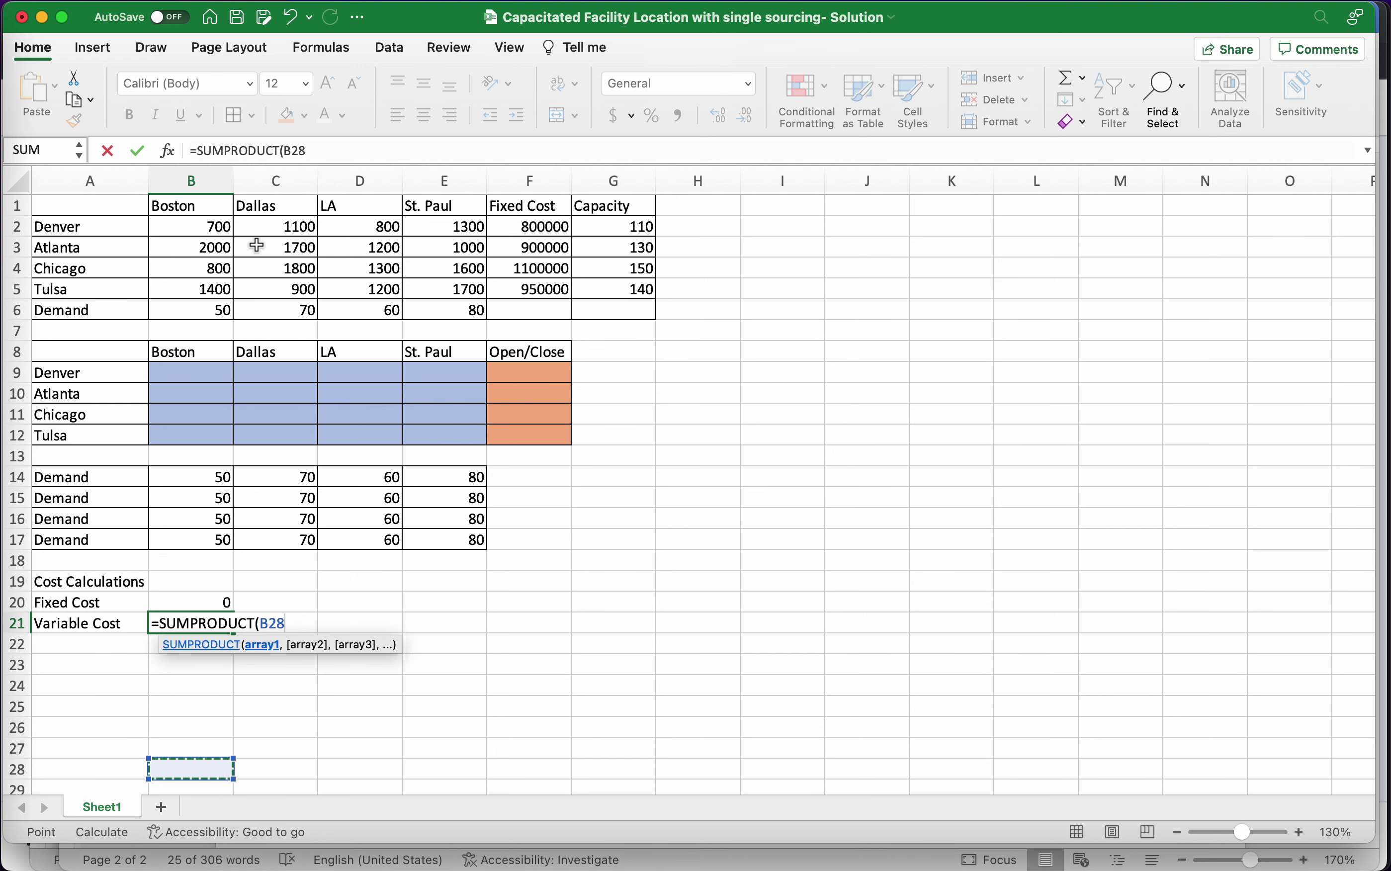
{"action": "left_click_drag", "start_coordinate": [207, 228], "coordinate": [432, 284]}
{"action": "type", "text": ","}
{"action": "left_click_drag", "start_coordinate": [183, 373], "coordinate": [421, 438]}
{"action": "type", "text": ","}
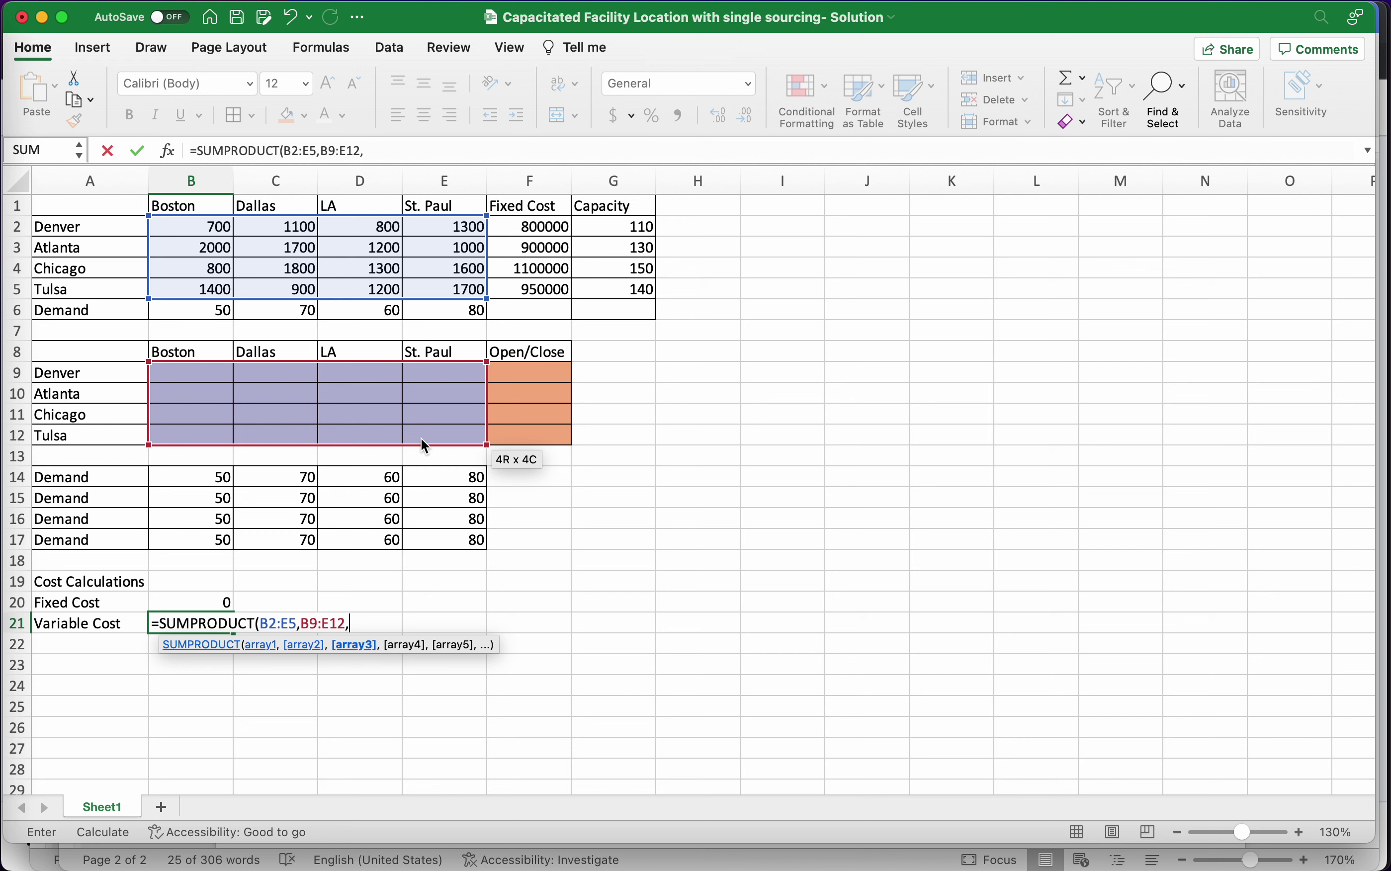
{"action": "left_click_drag", "start_coordinate": [193, 472], "coordinate": [439, 533]}
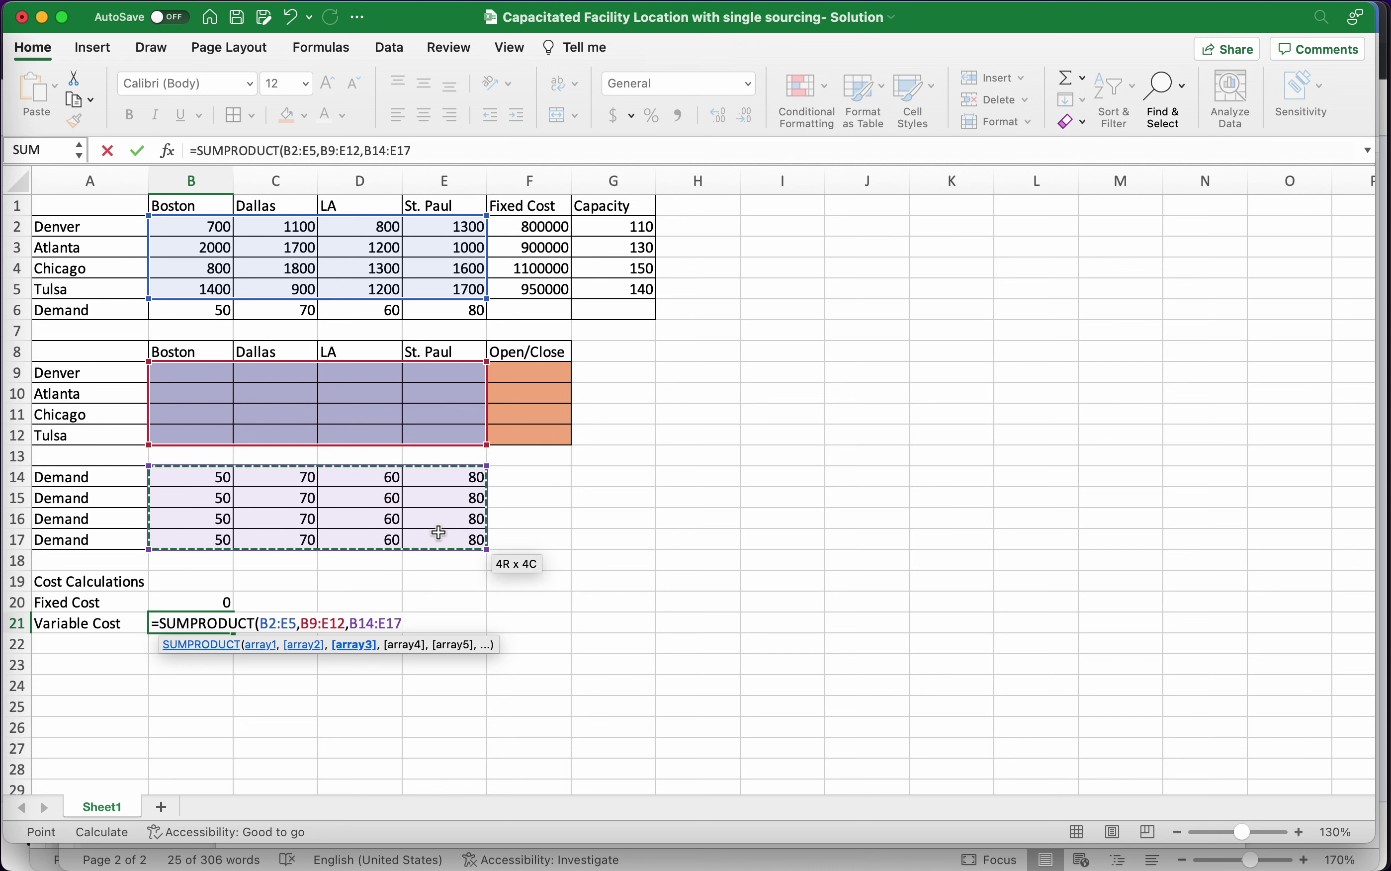
{"action": "type", "text": ")"}
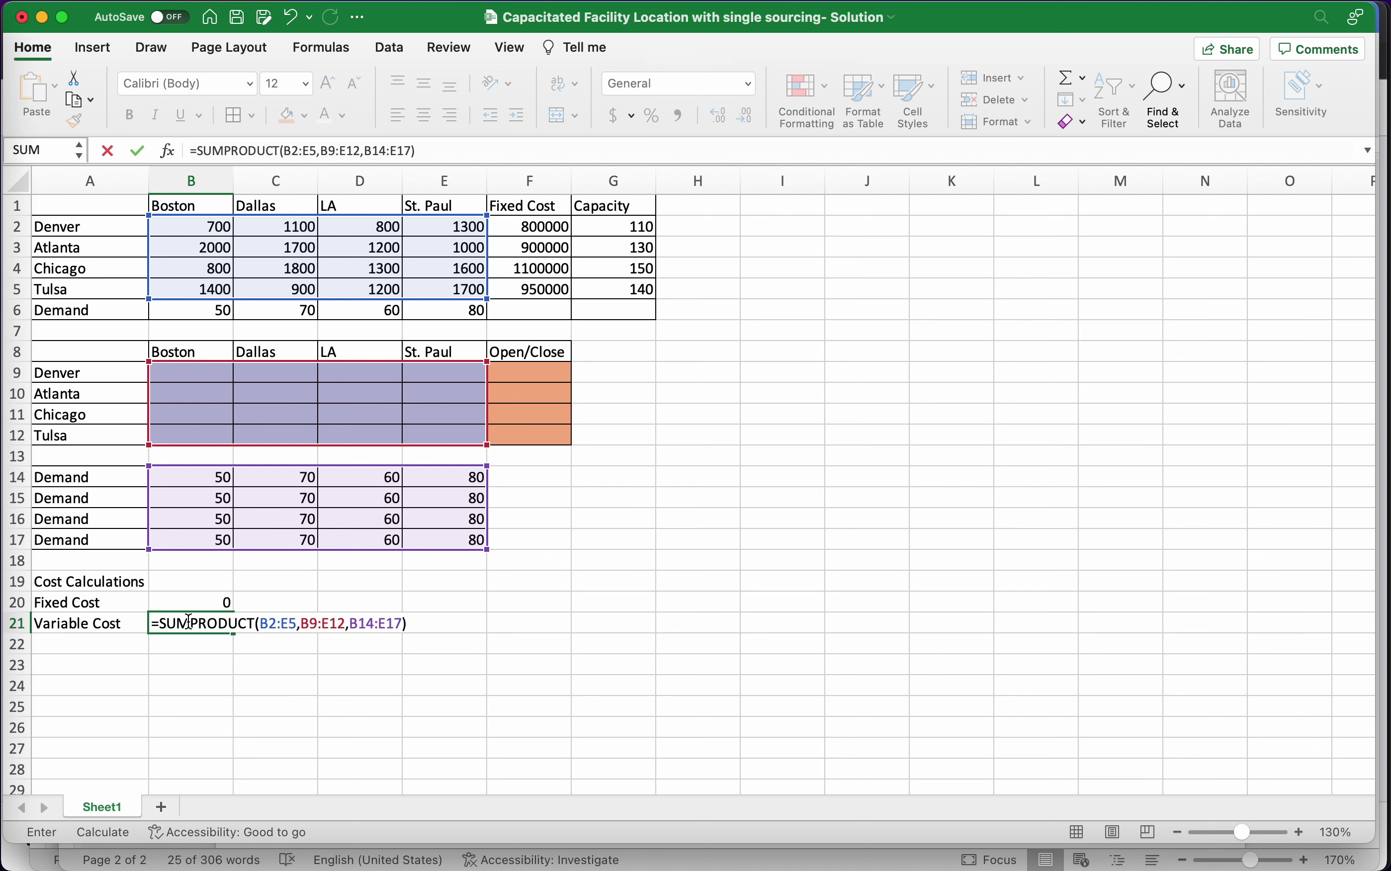
{"action": "key", "text": "Return"}
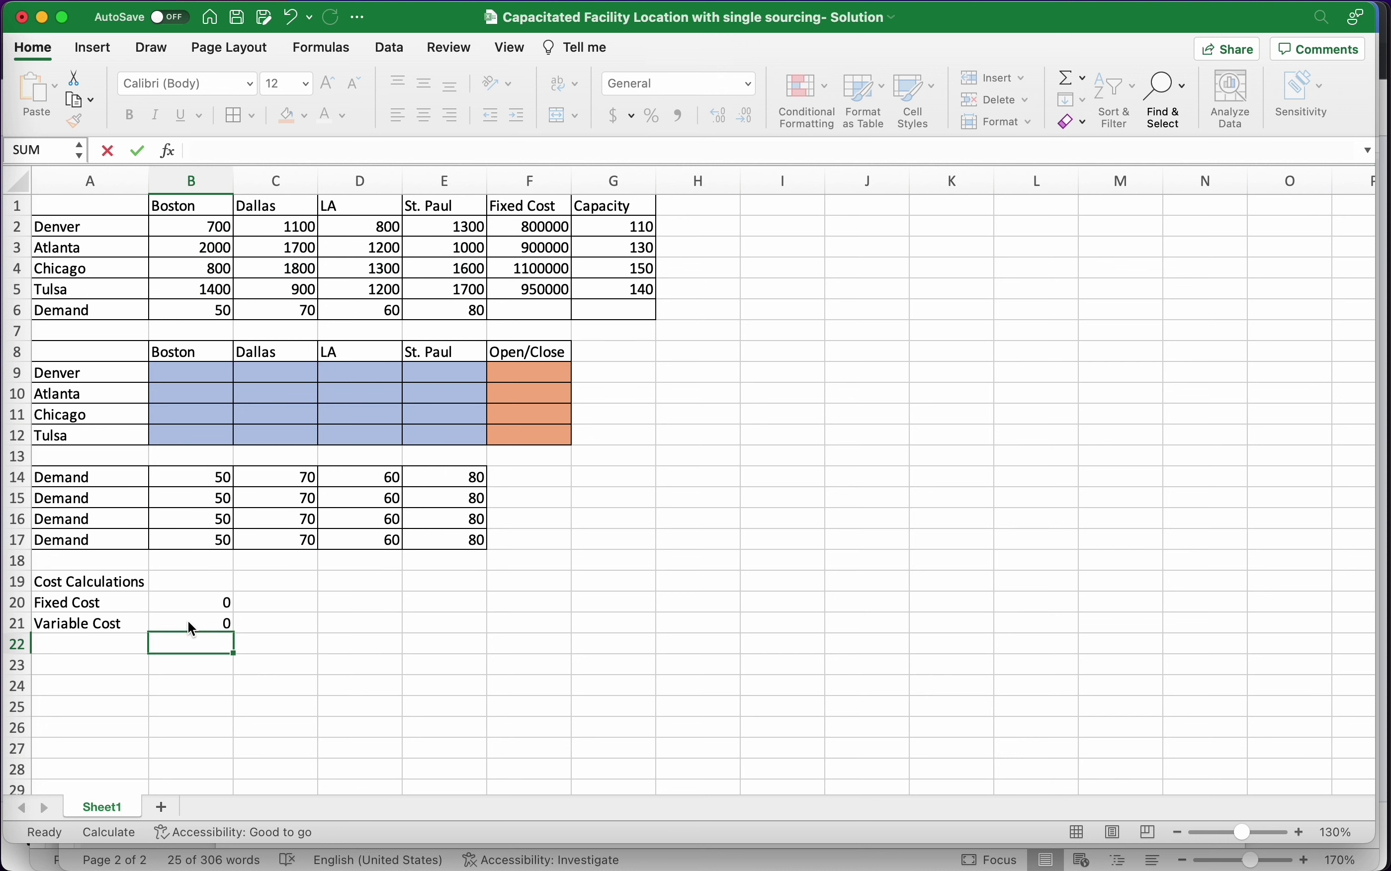
Label cell A22 "Total Cost" and add the fixed and variable costs in B22 with =B20+B21
{"action": "key", "text": "Left"}
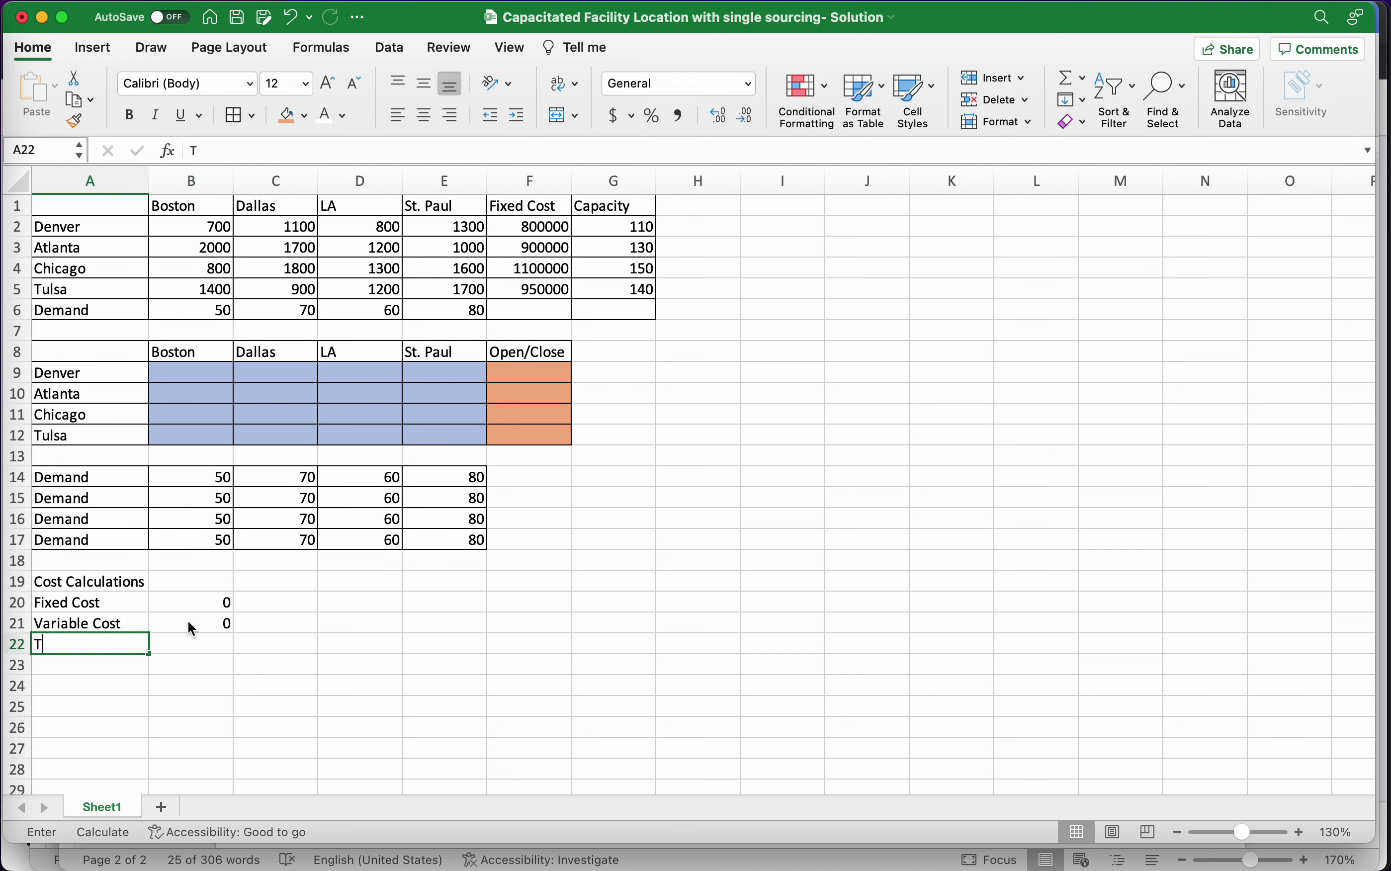
{"action": "type", "text": "Total Cost"}
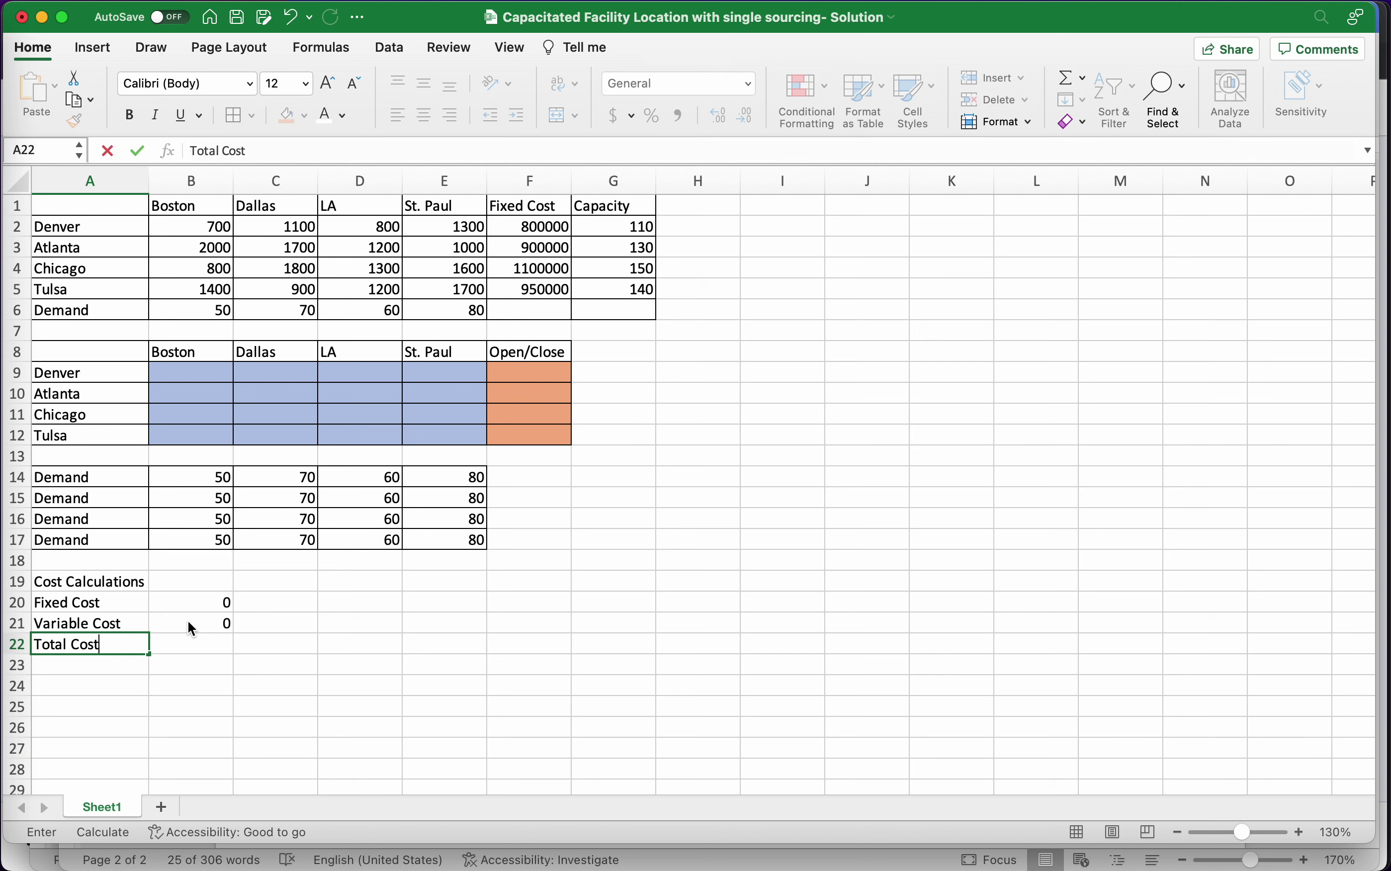
{"action": "key", "text": "Return"}
{"action": "key", "text": "Up"}
{"action": "key", "text": "Right"}
{"action": "type", "text": "="}
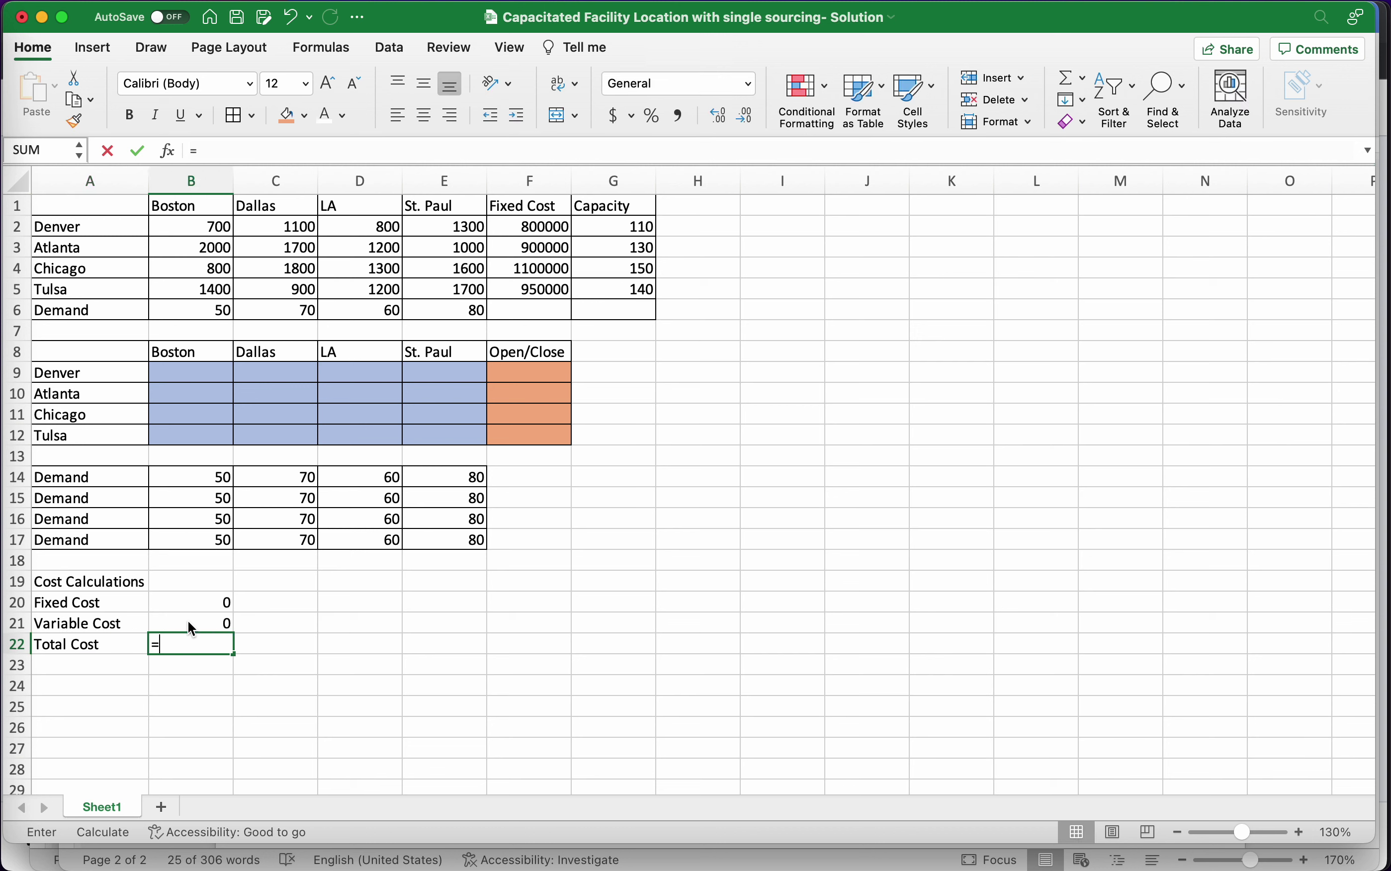
{"action": "left_click", "coordinate": [210, 600]}
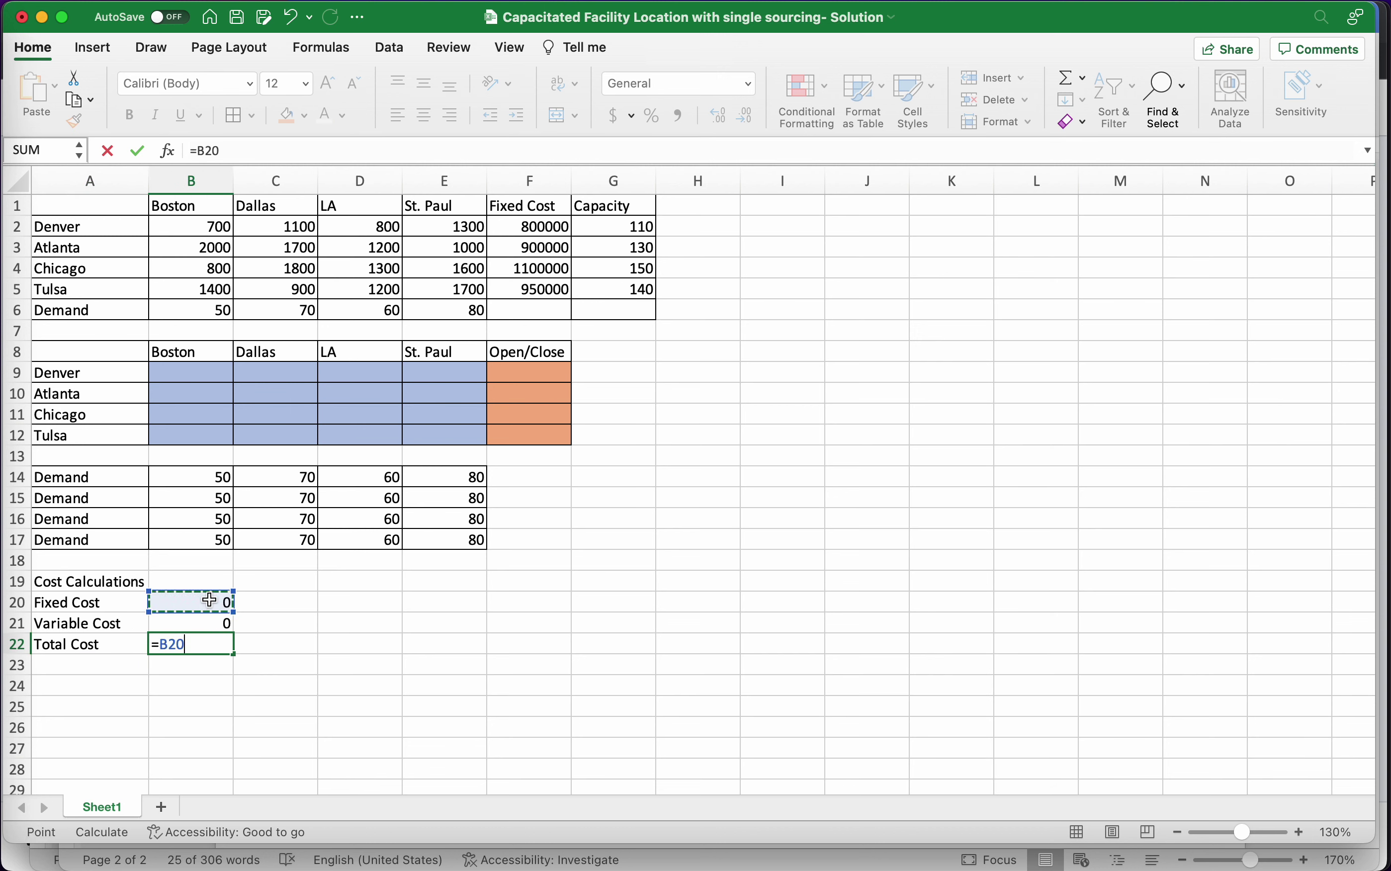
{"action": "type", "text": "+"}
{"action": "left_click", "coordinate": [212, 624]}
{"action": "key", "text": "Return"}
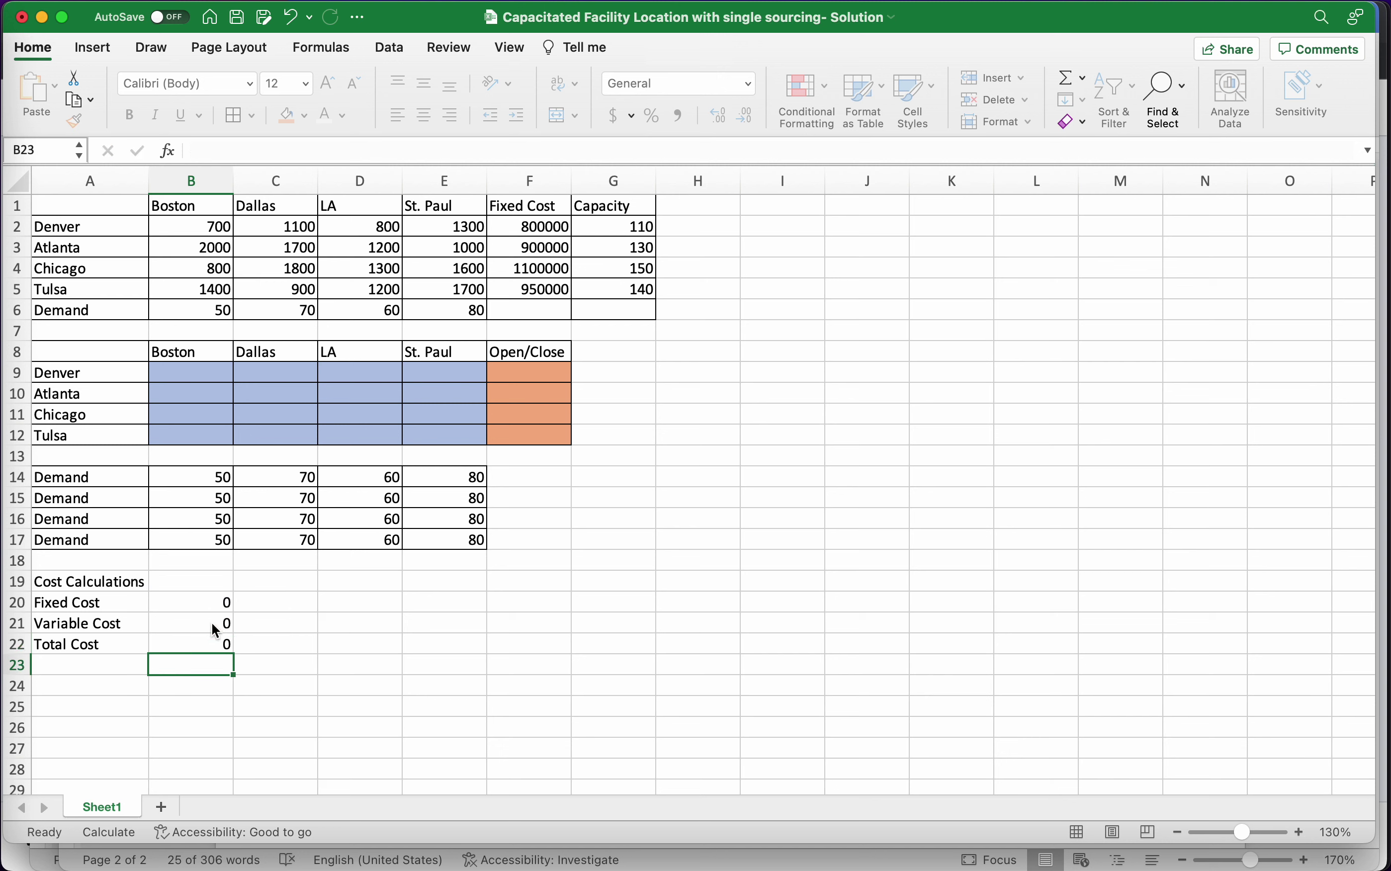
{"action": "left_click", "coordinate": [213, 645]}
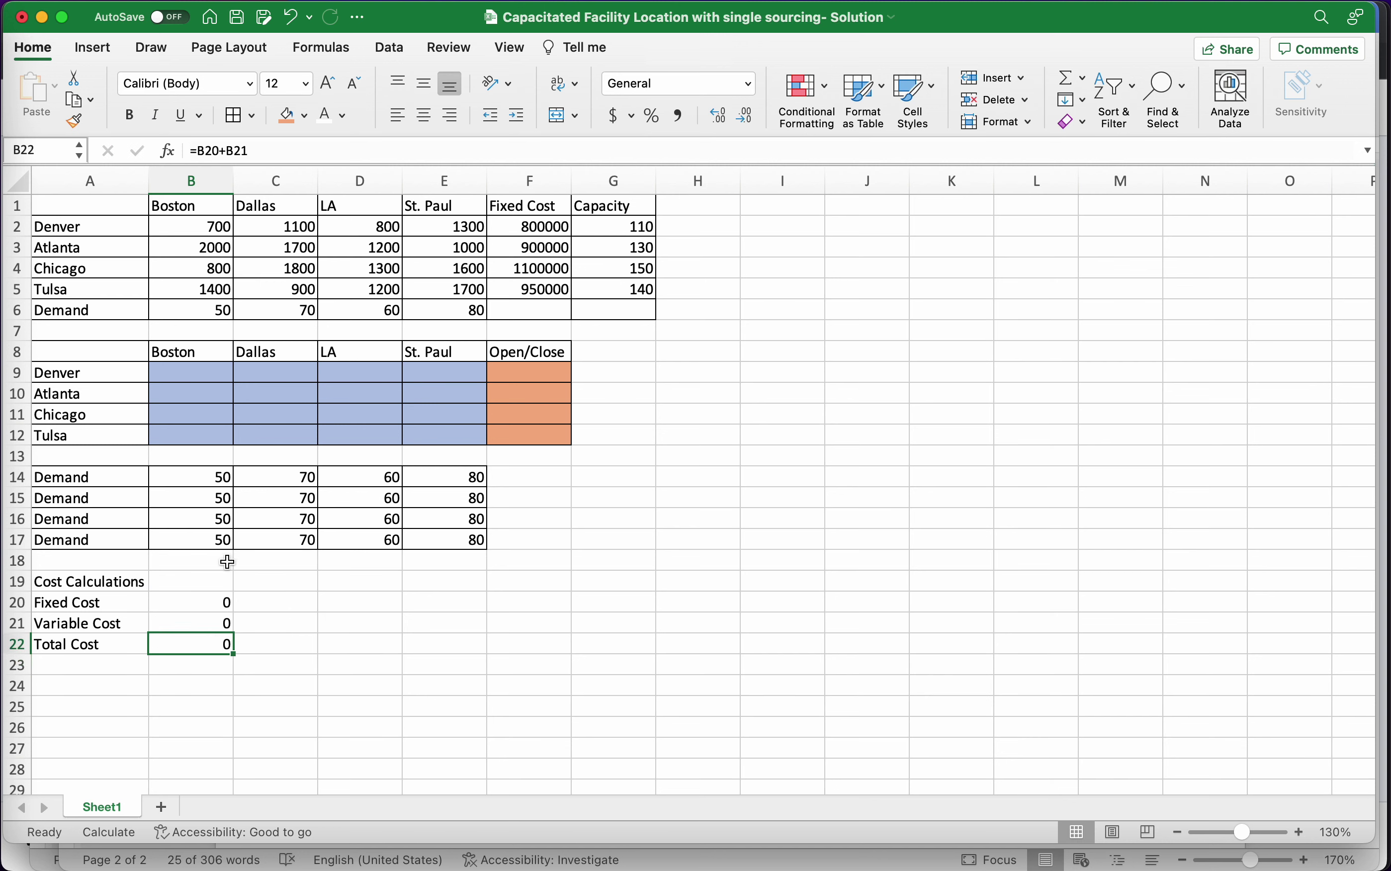
Fill the total cost cell B22 with light green and give it a border
{"action": "left_click", "coordinate": [305, 115]}
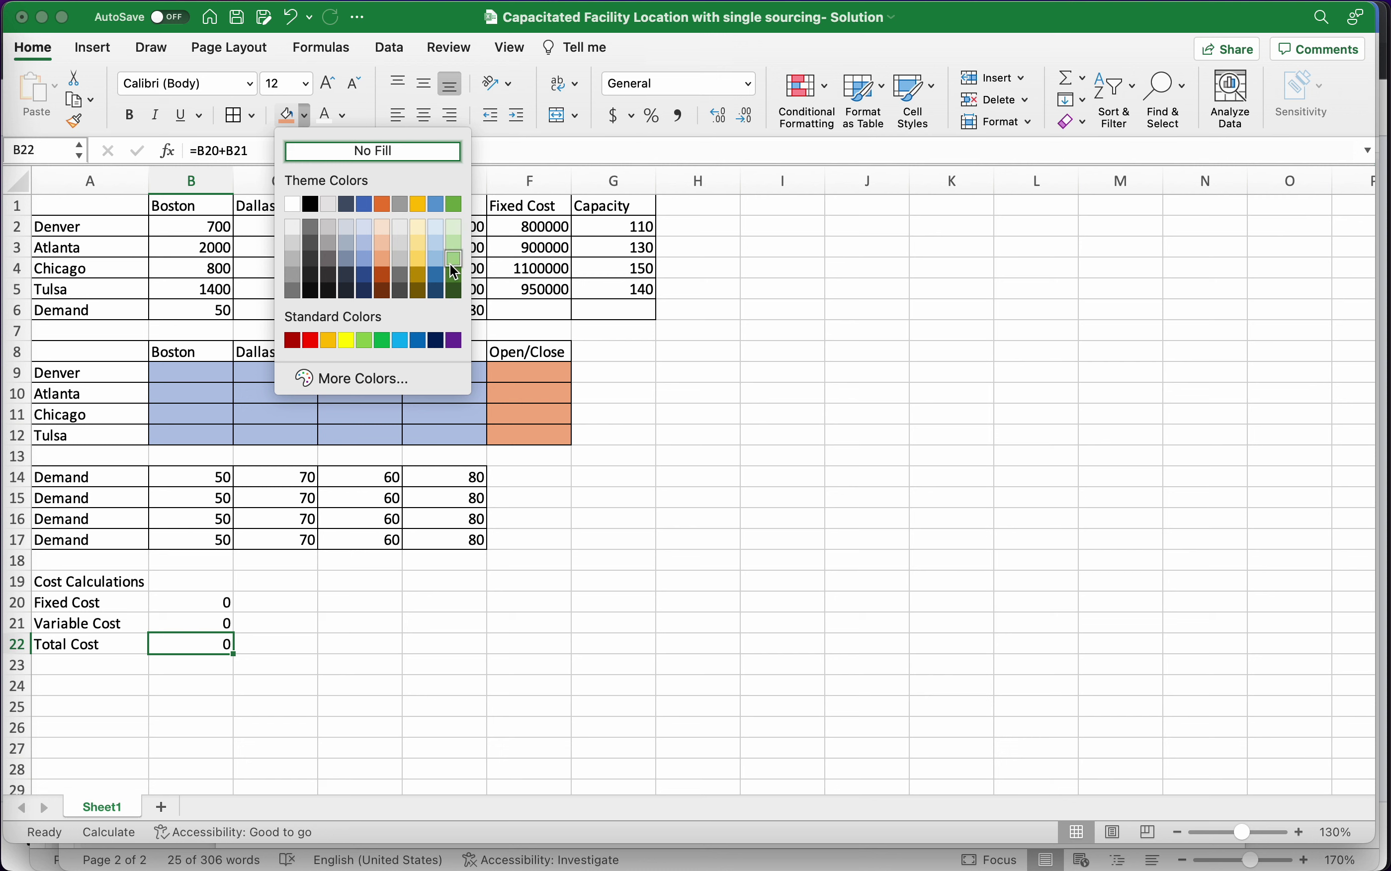
{"action": "left_click", "coordinate": [454, 258]}
{"action": "left_click", "coordinate": [478, 640]}
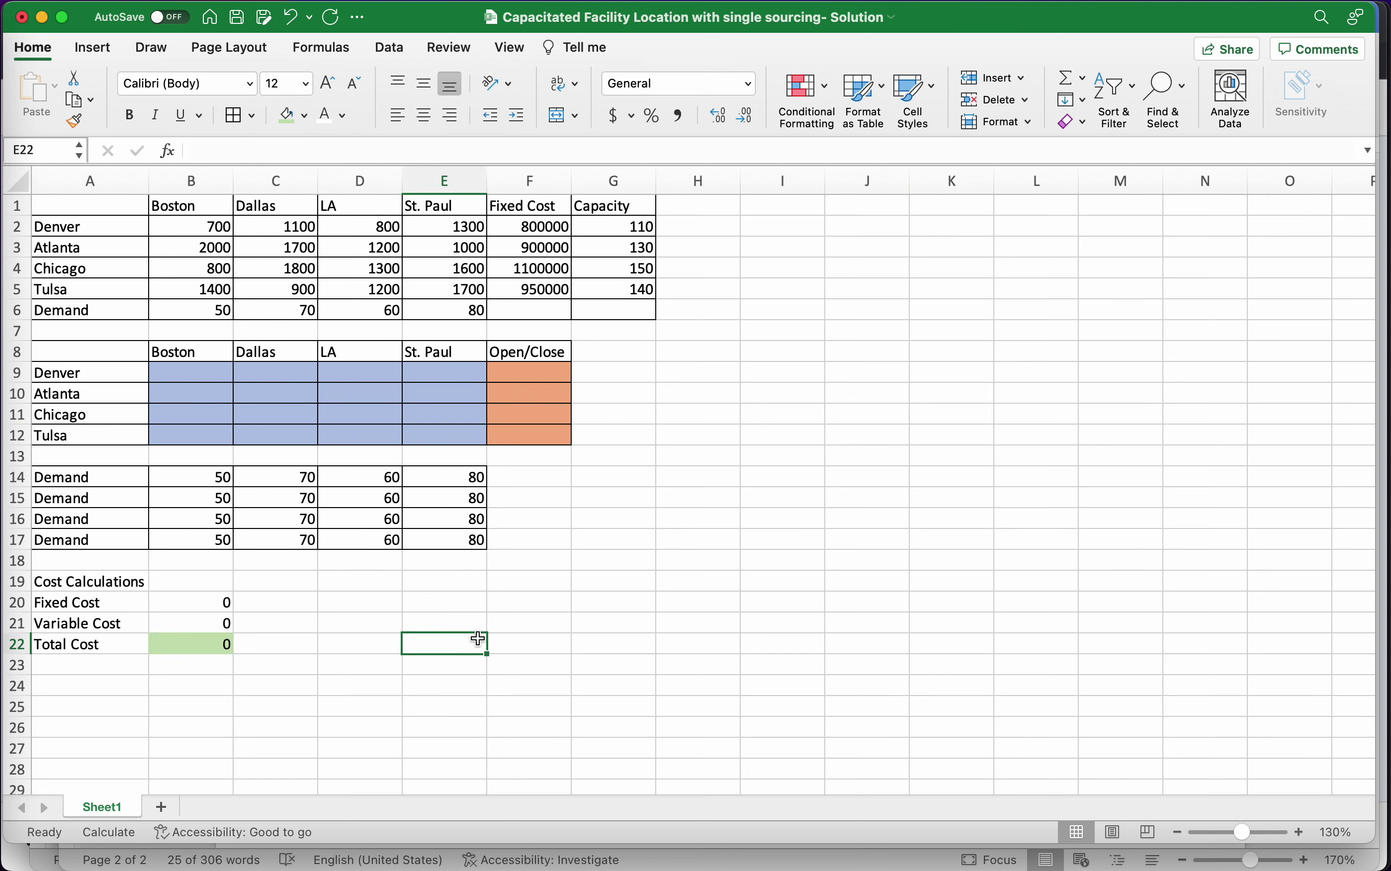
{"action": "left_click", "coordinate": [215, 644]}
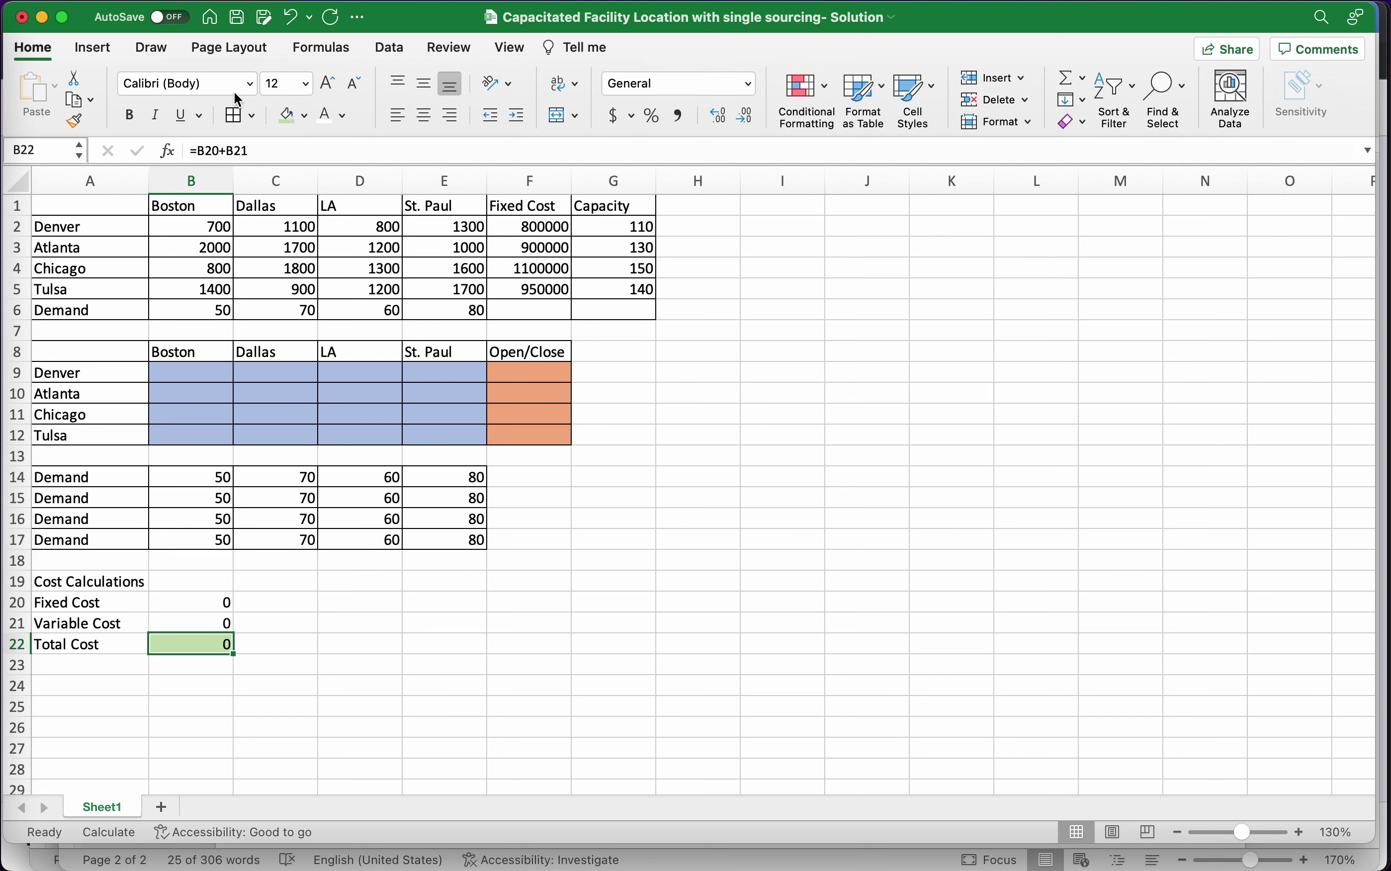
{"action": "left_click", "coordinate": [591, 730]}
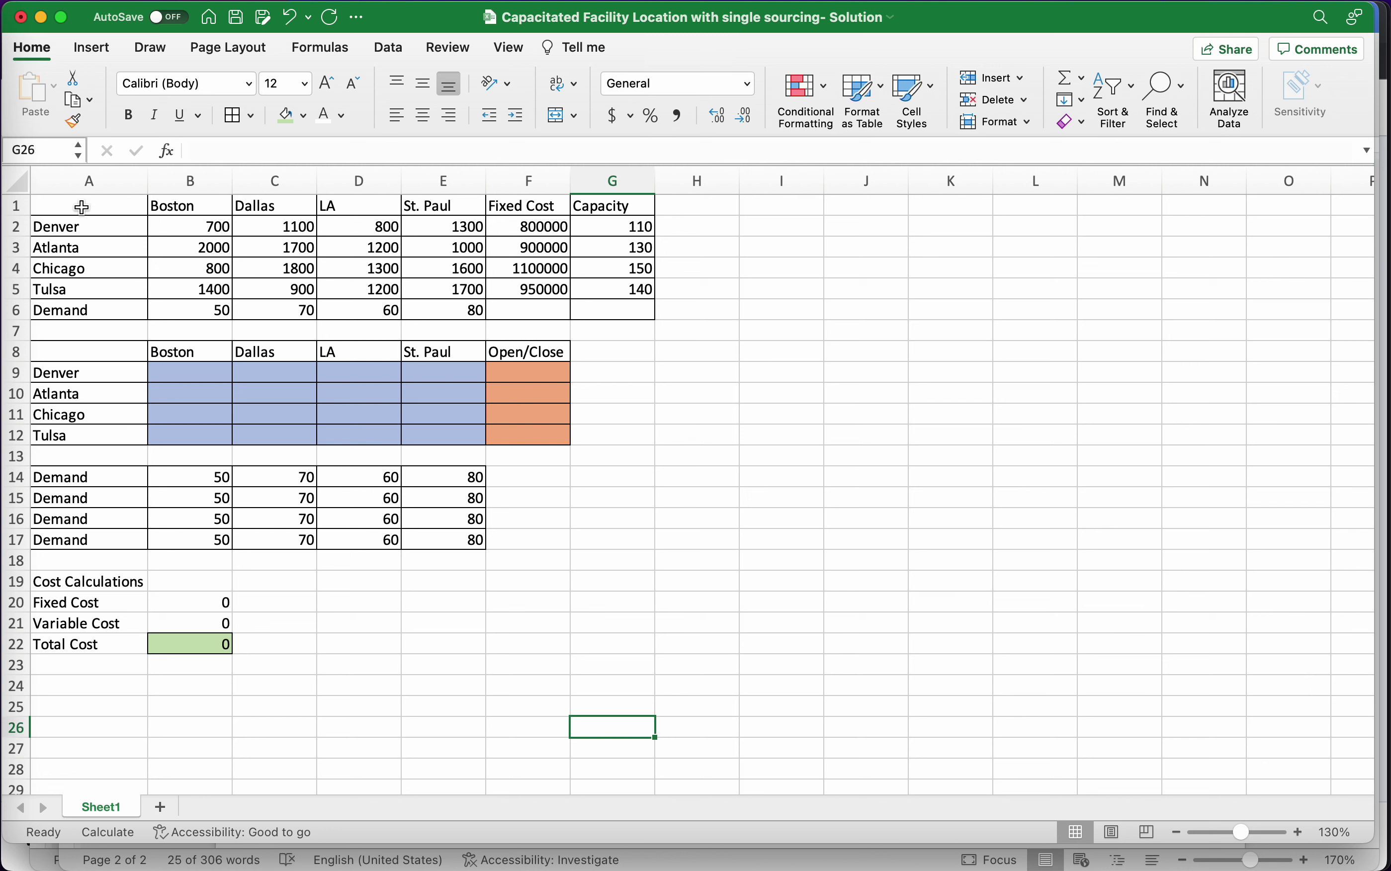
Copy the blank corner cell and supply location names from A1:A5 to I1:I5
{"action": "left_click_drag", "start_coordinate": [79, 206], "coordinate": [81, 283]}
{"action": "key", "text": "super+c"}
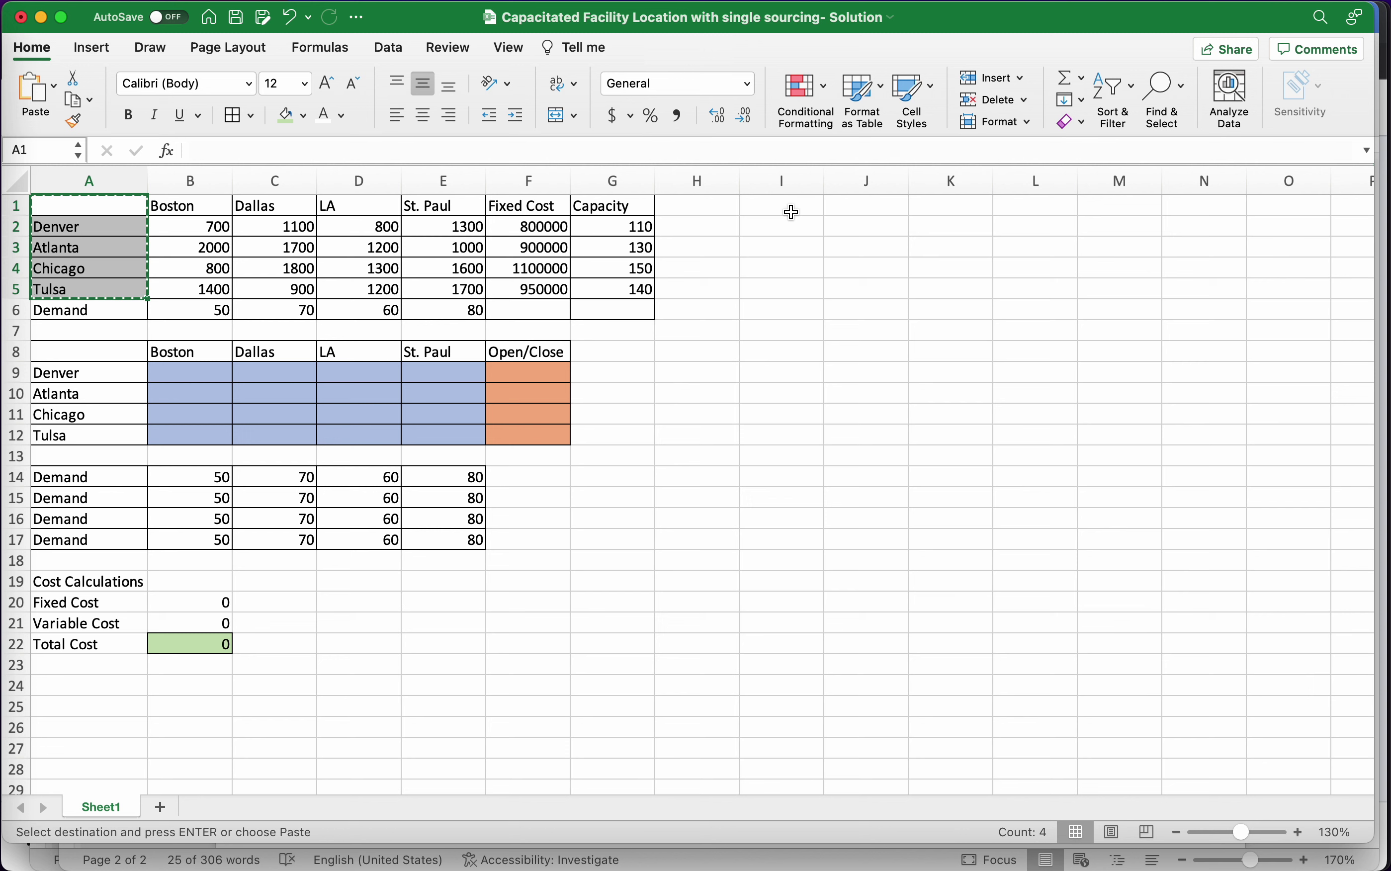
{"action": "left_click", "coordinate": [794, 208]}
{"action": "key", "text": "super+v"}
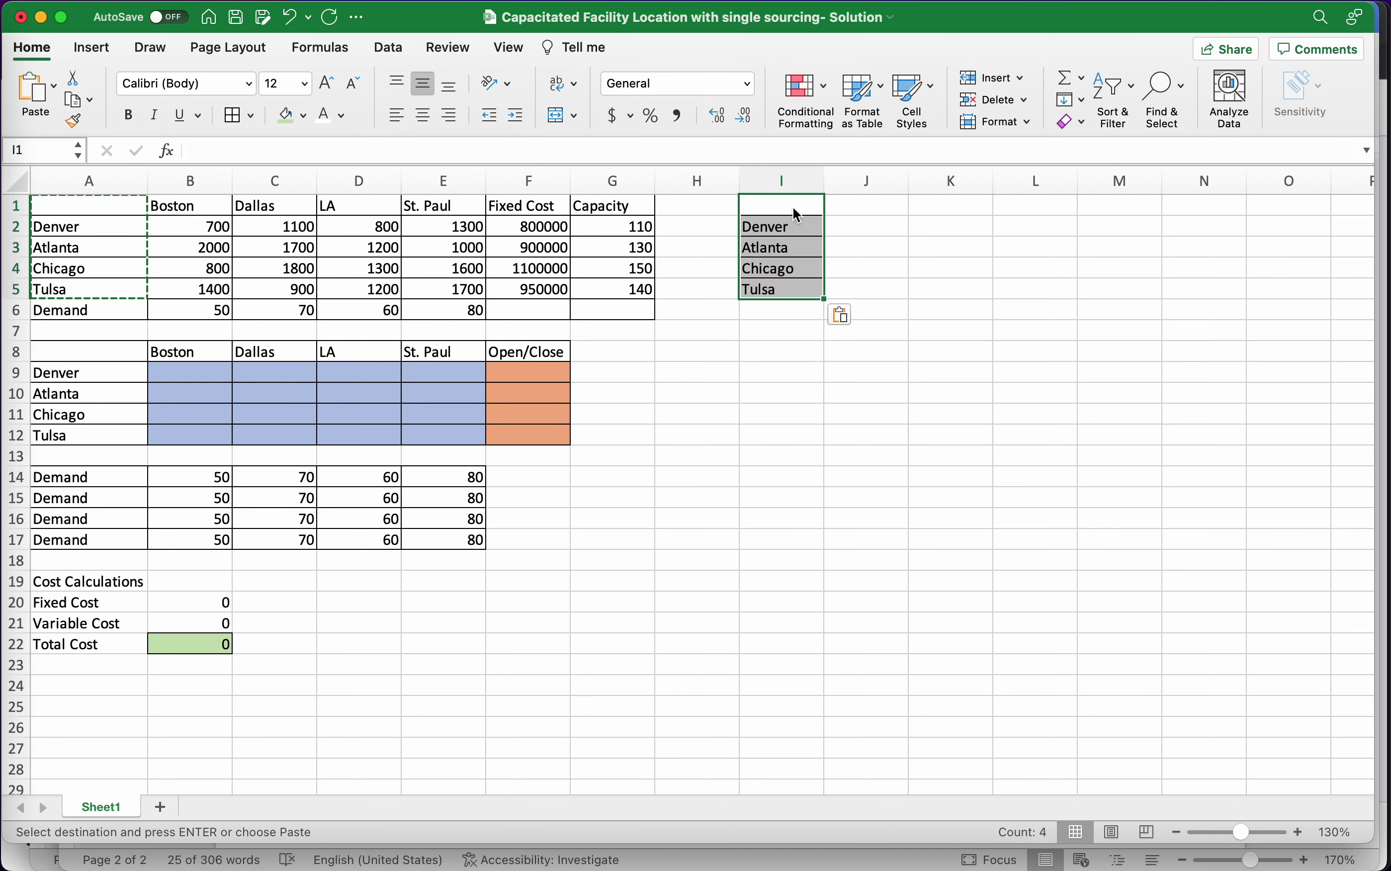
Enter the heading "Capacity Constraints" in I1 and widen column I to fit it
{"action": "left_click", "coordinate": [794, 207]}
{"action": "type", "text": "Cap"}
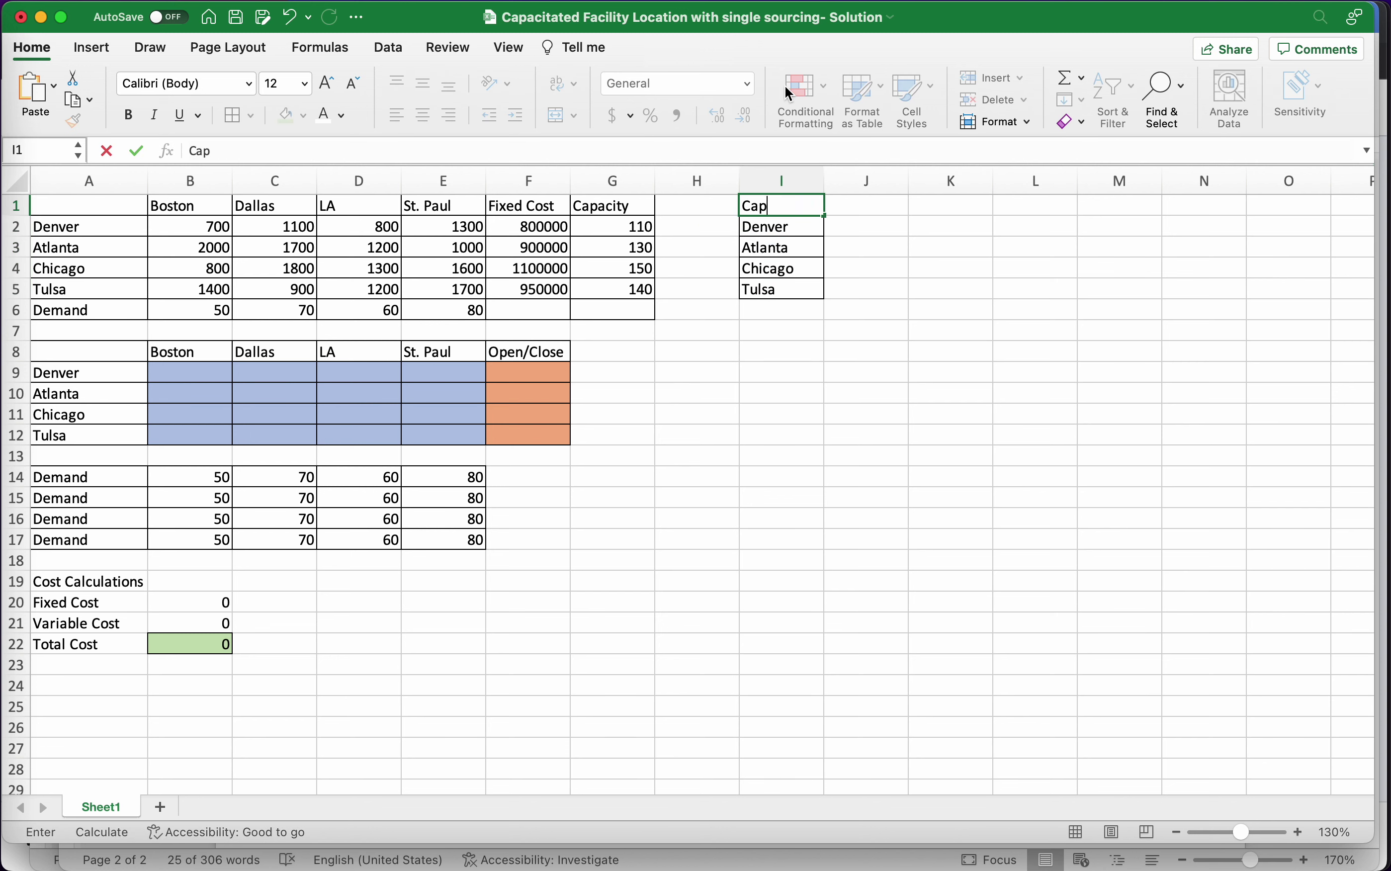
{"action": "type", "text": "acity Constraints"}
{"action": "key", "text": "Return"}
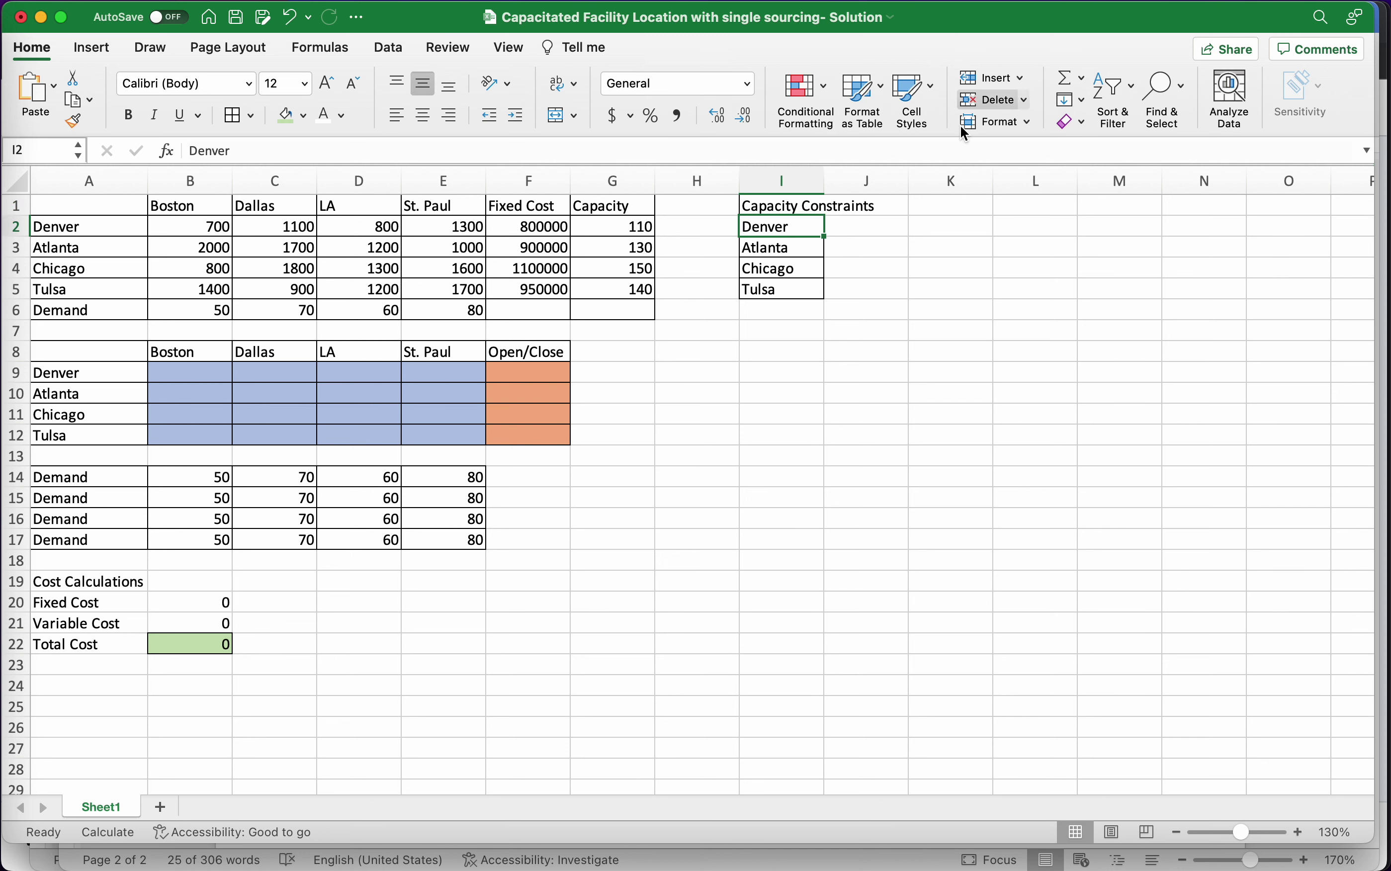
{"action": "left_click_drag", "start_coordinate": [835, 174], "coordinate": [881, 174]}
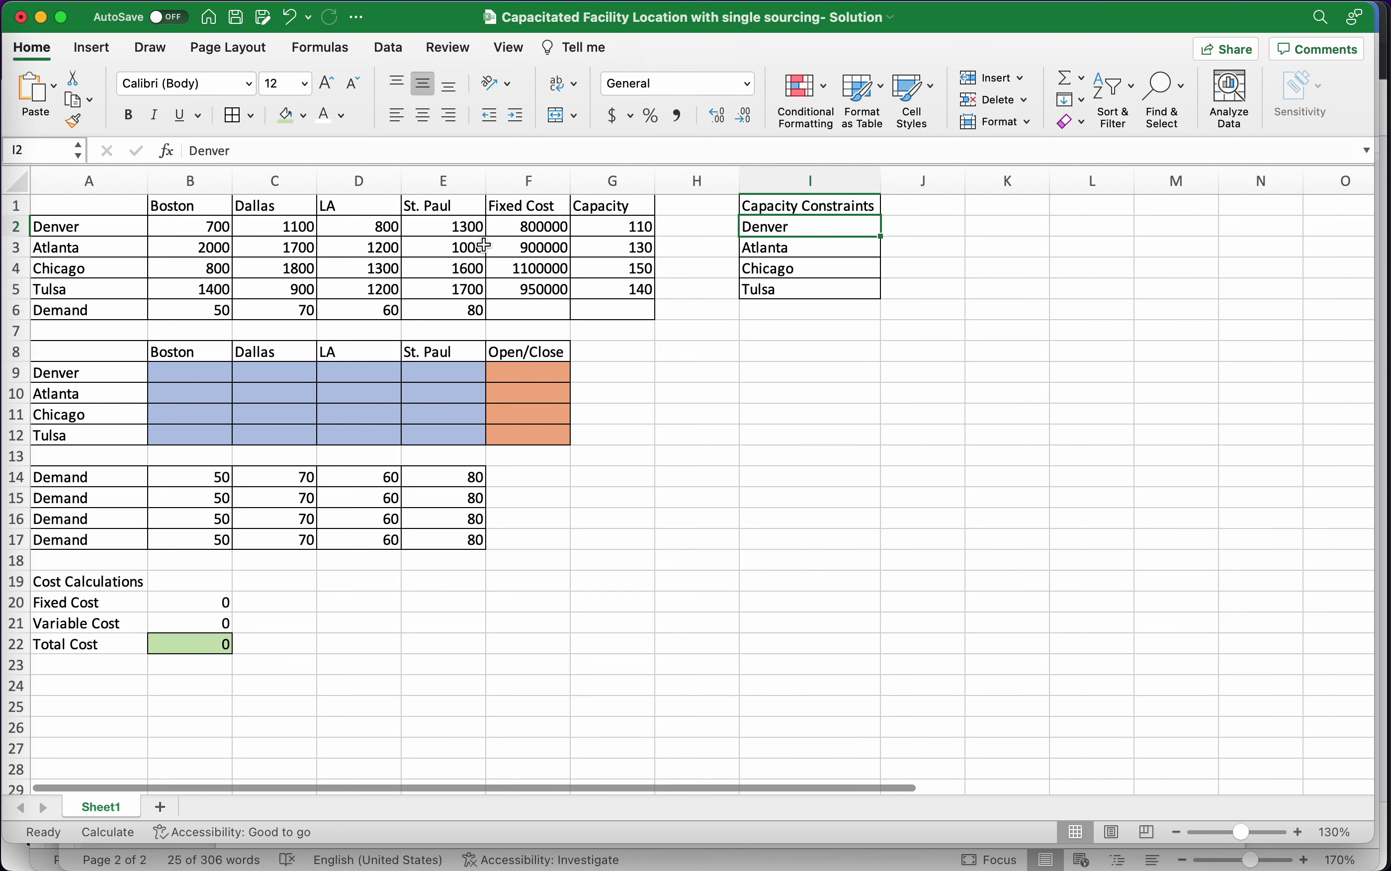
Switch to the Word formulation, append *Y1 and *Y2 to the right-hand sides of the two capacity constraints, and save the document
{"action": "key", "text": "ctrl+Up"}
{"action": "left_click", "coordinate": [1148, 750]}
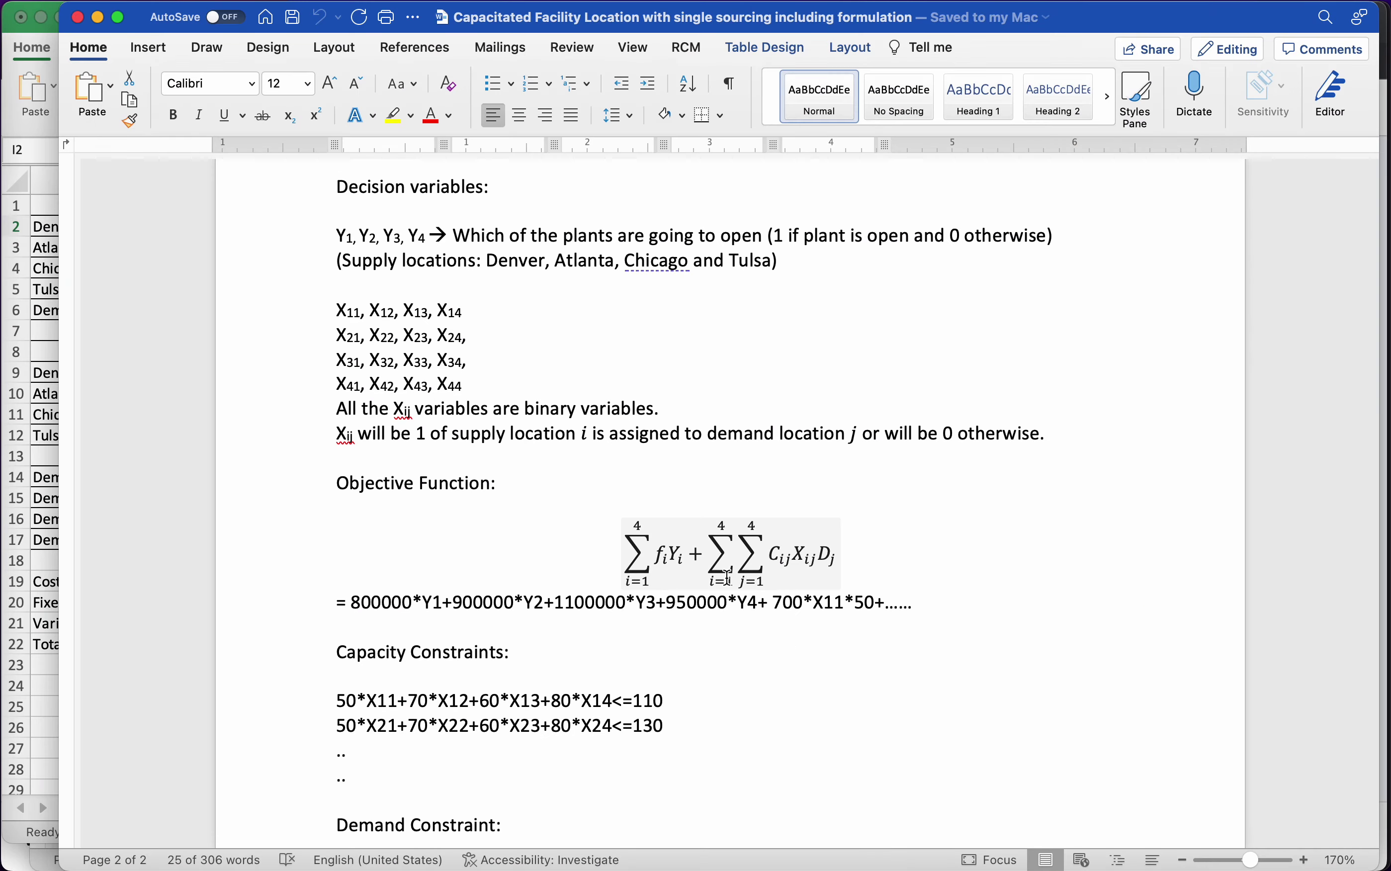
{"action": "scroll", "coordinate": [728, 576], "scroll_direction": "down", "scroll_amount": 10}
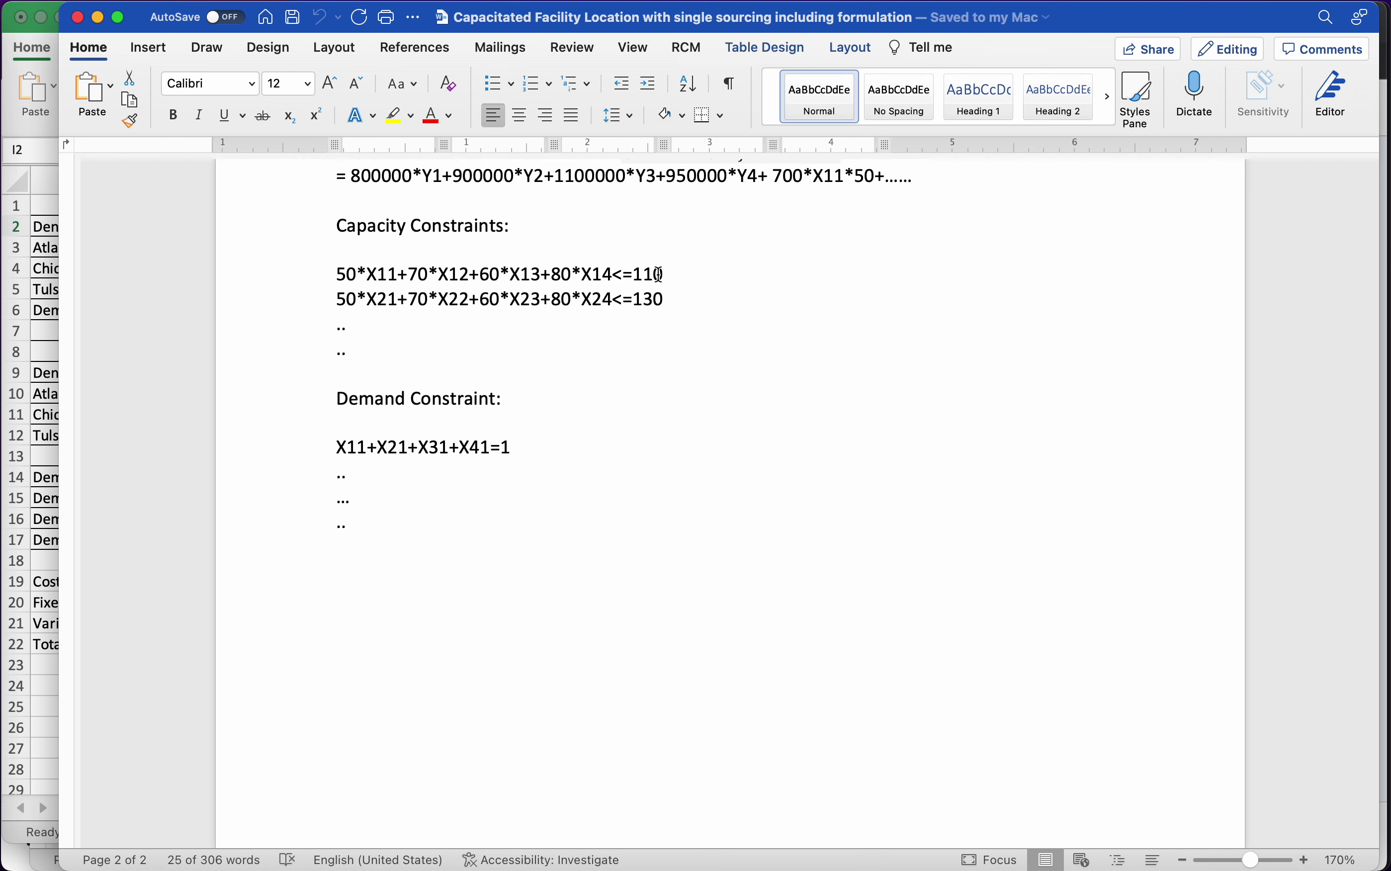
{"action": "left_click", "coordinate": [674, 302]}
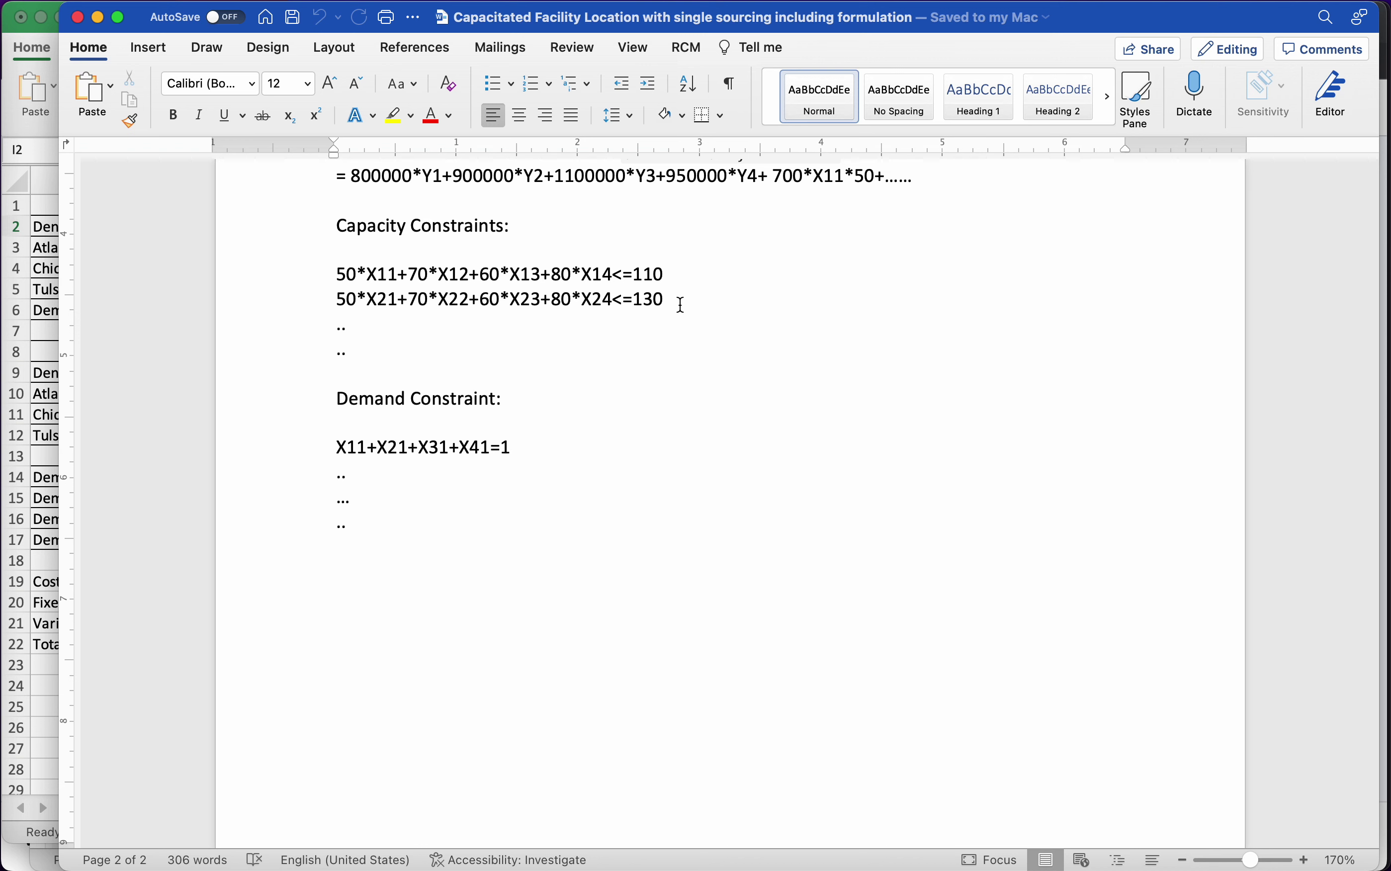
{"action": "type", "text": "*"}
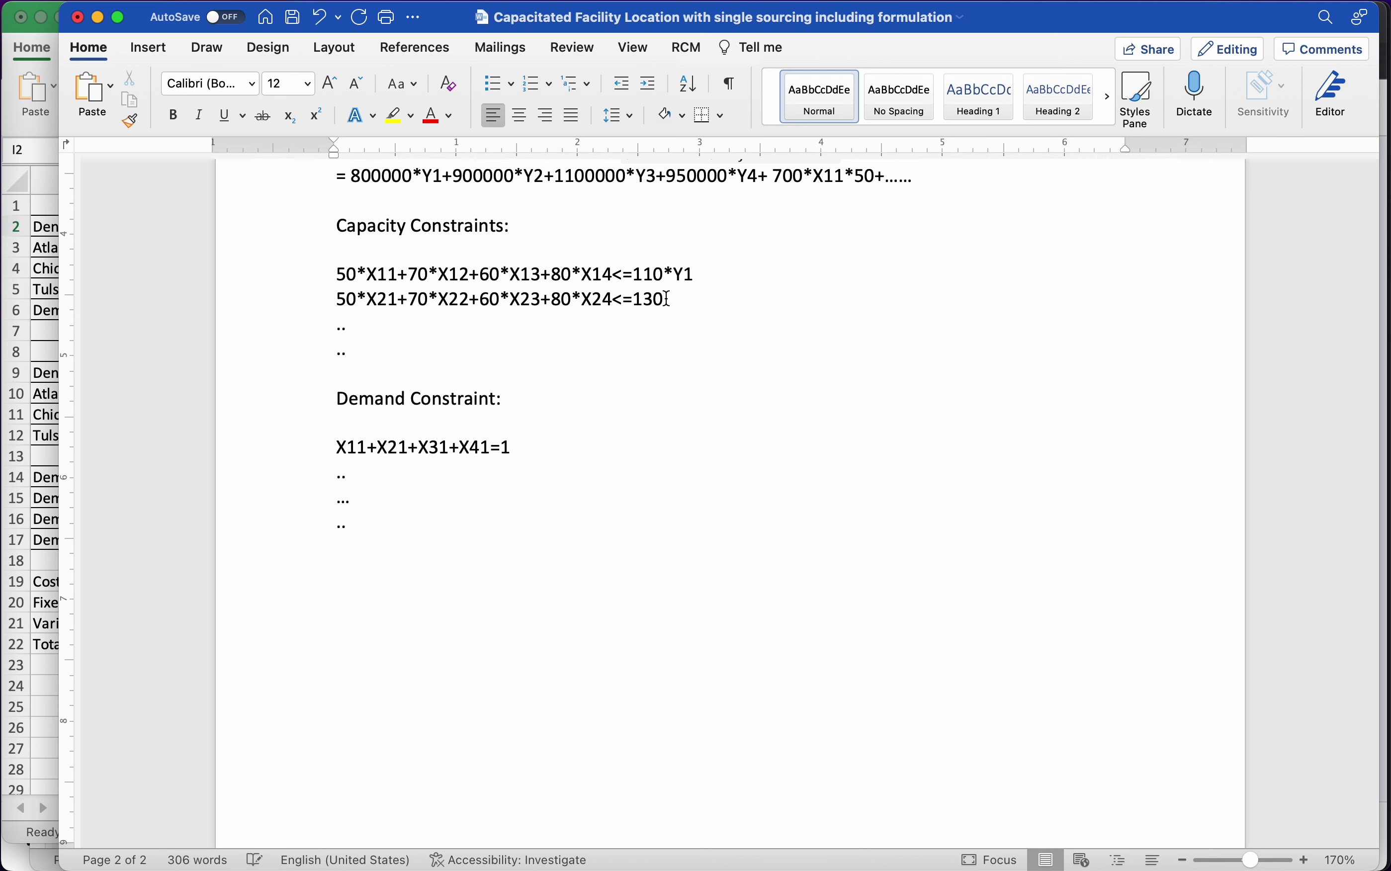
{"action": "type", "text": "Y2"}
{"action": "key", "text": "super+s"}
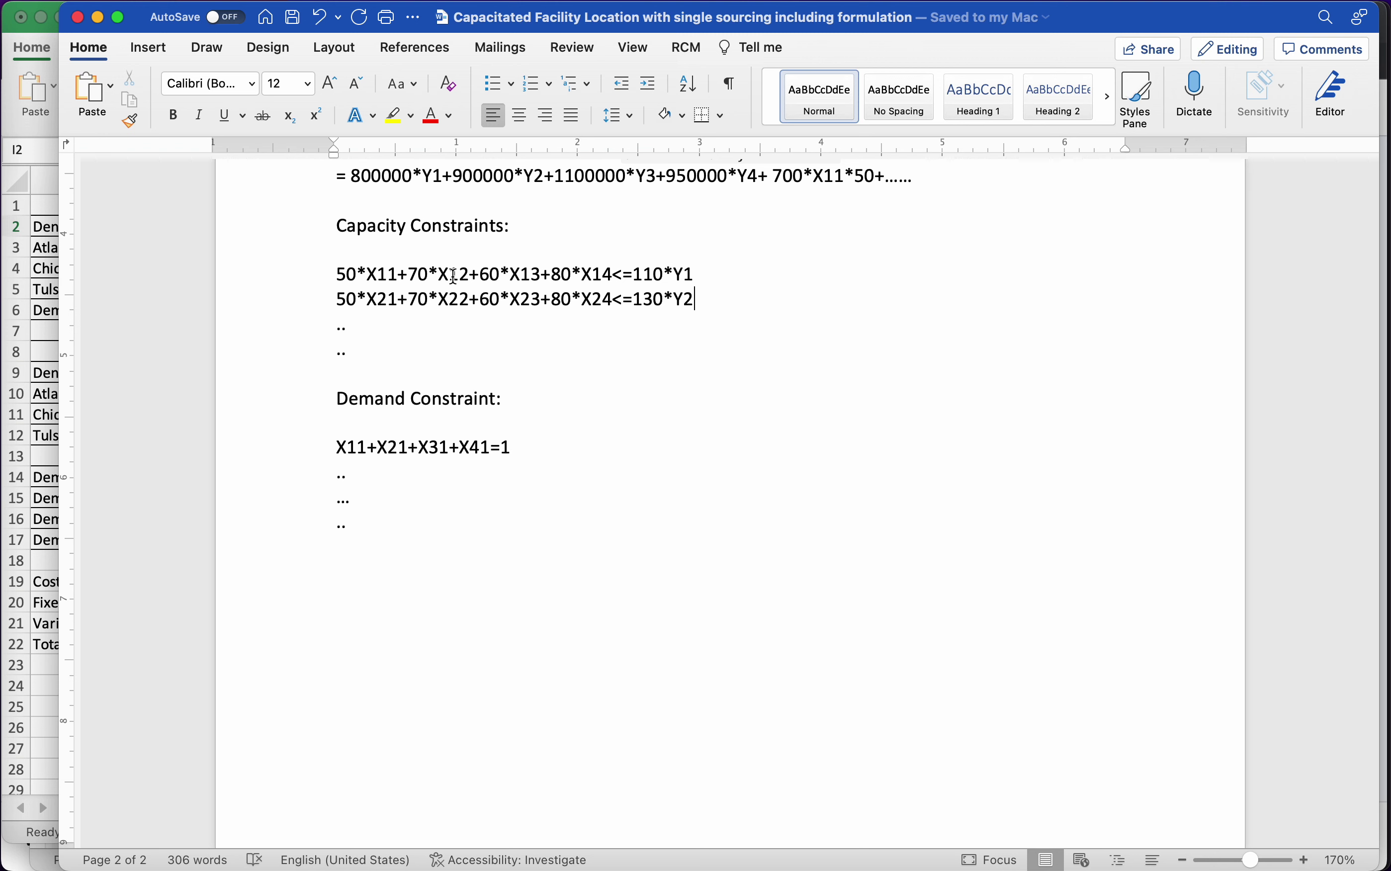
Return to the Excel sheet and enter the heading "Amount Supplied" in J1
{"action": "left_click", "coordinate": [51, 681]}
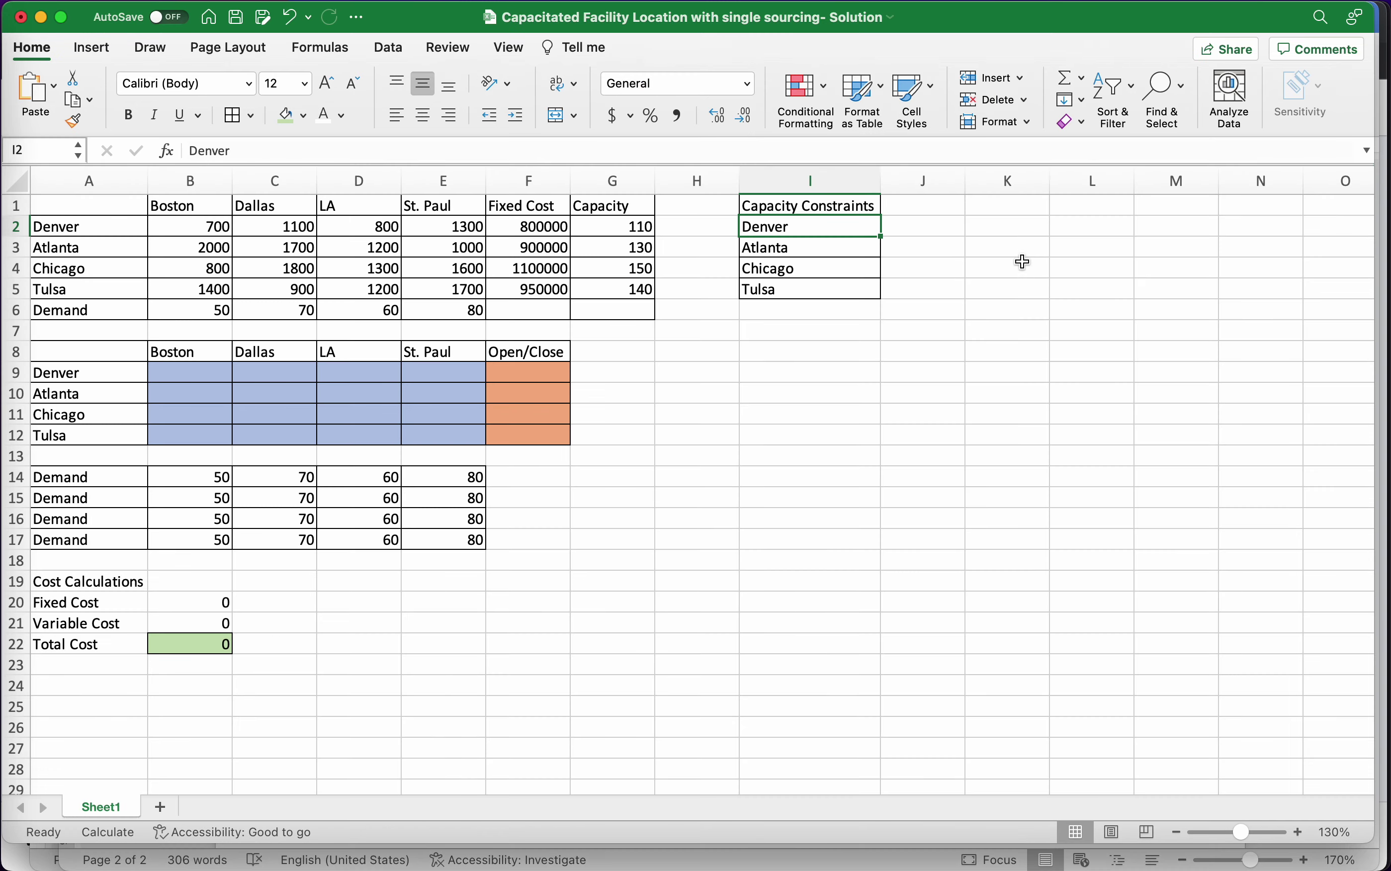
{"action": "left_click", "coordinate": [927, 206]}
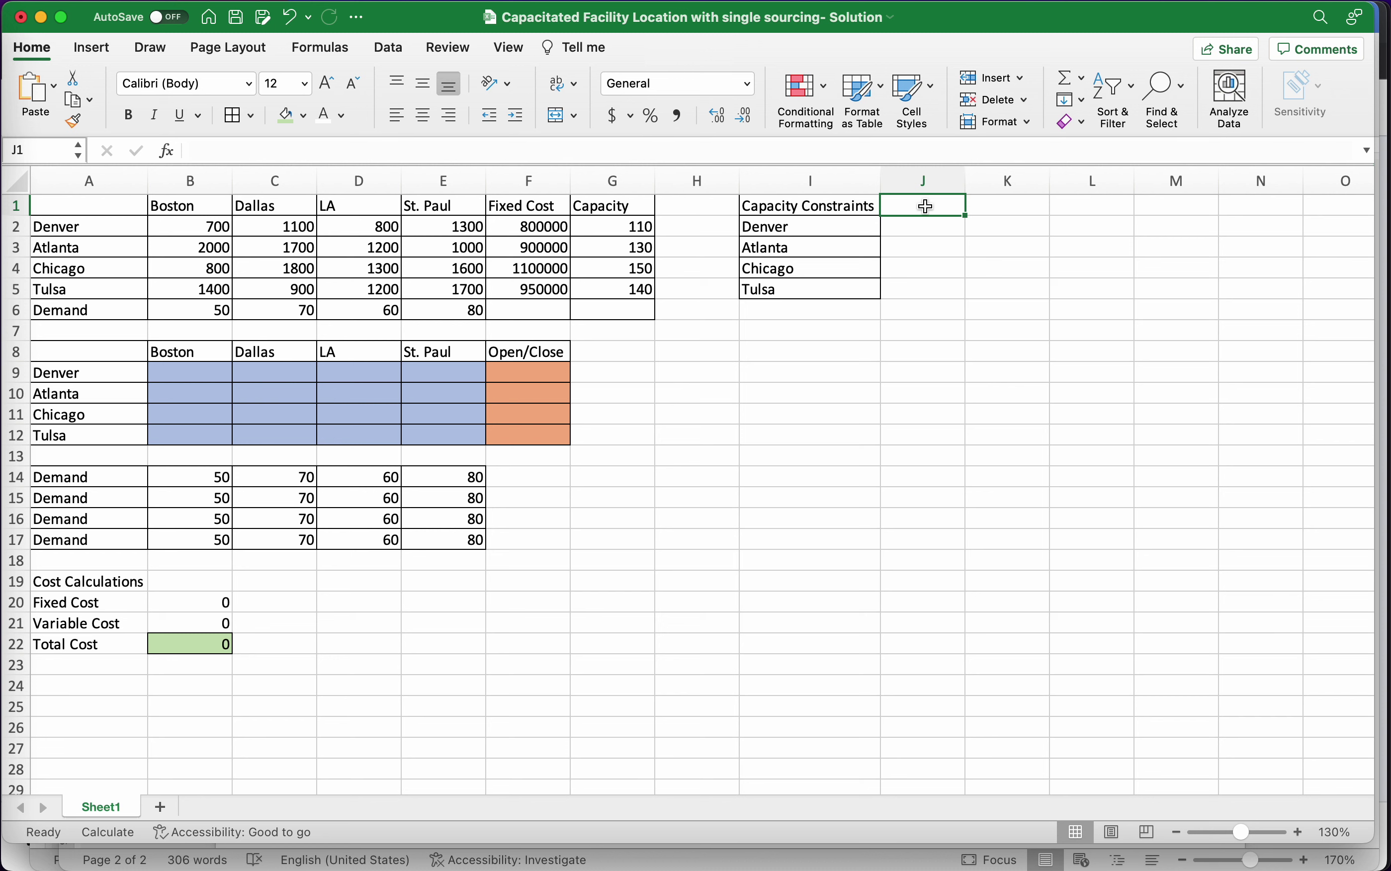
{"action": "type", "text": "A"}
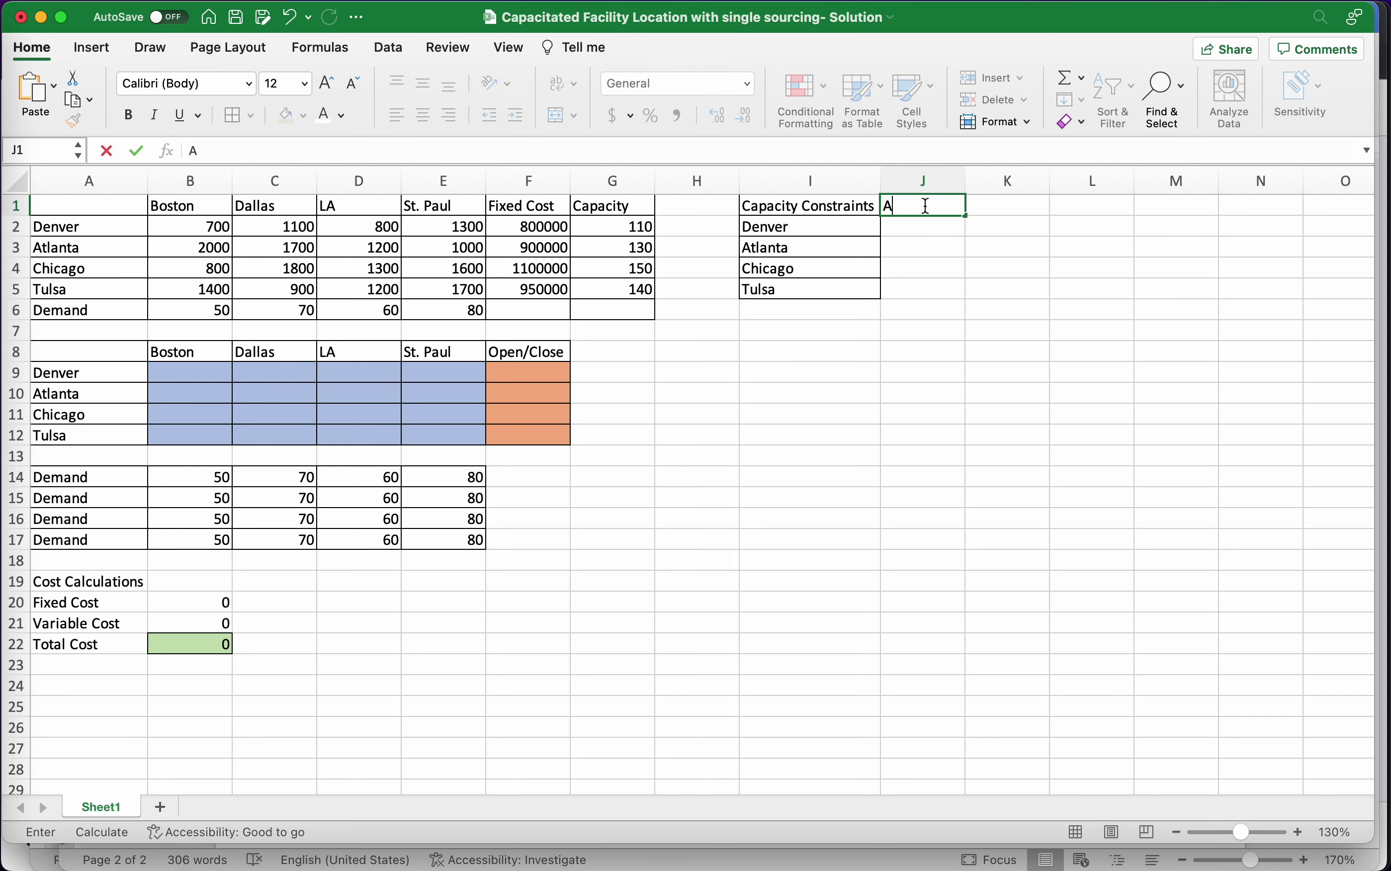
{"action": "type", "text": "mount Supplied"}
{"action": "key", "text": "Return"}
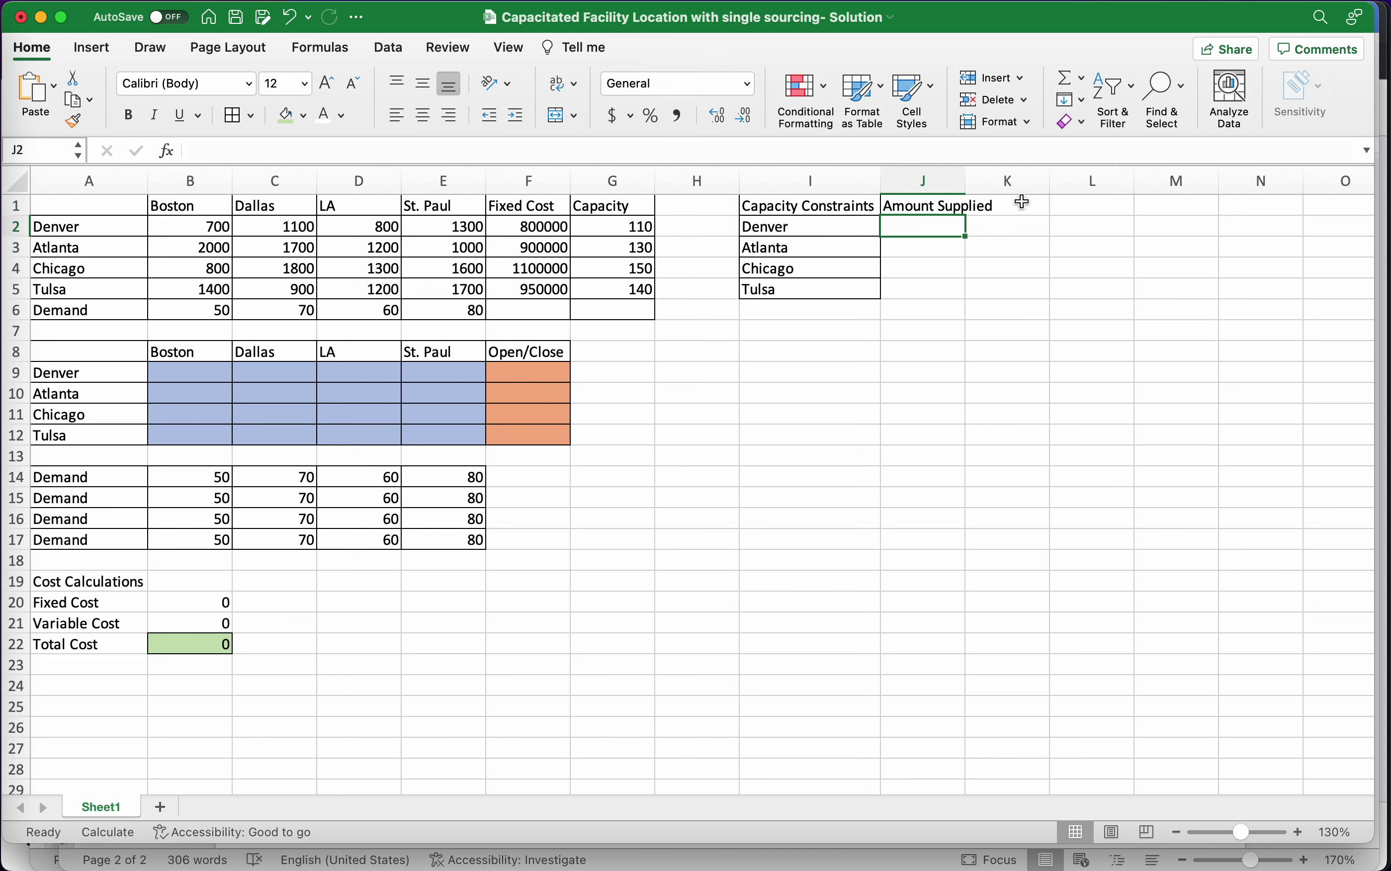
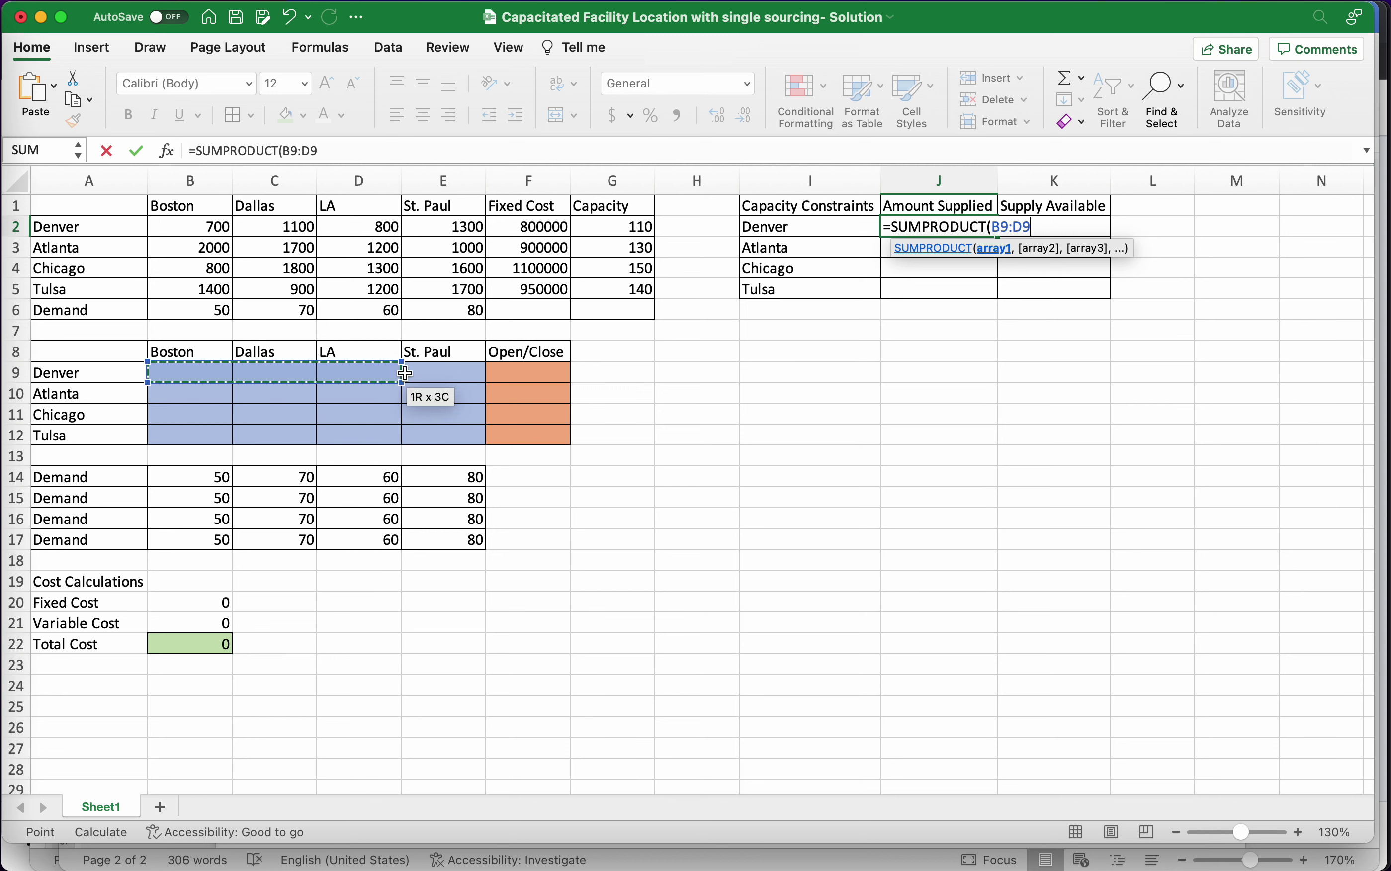
Calculate Denver's amount supplied in J2 with =SUMPRODUCT(B9:E9,B14:E14), combining its assignment cells and the demands
{"action": "type", "text": ","}
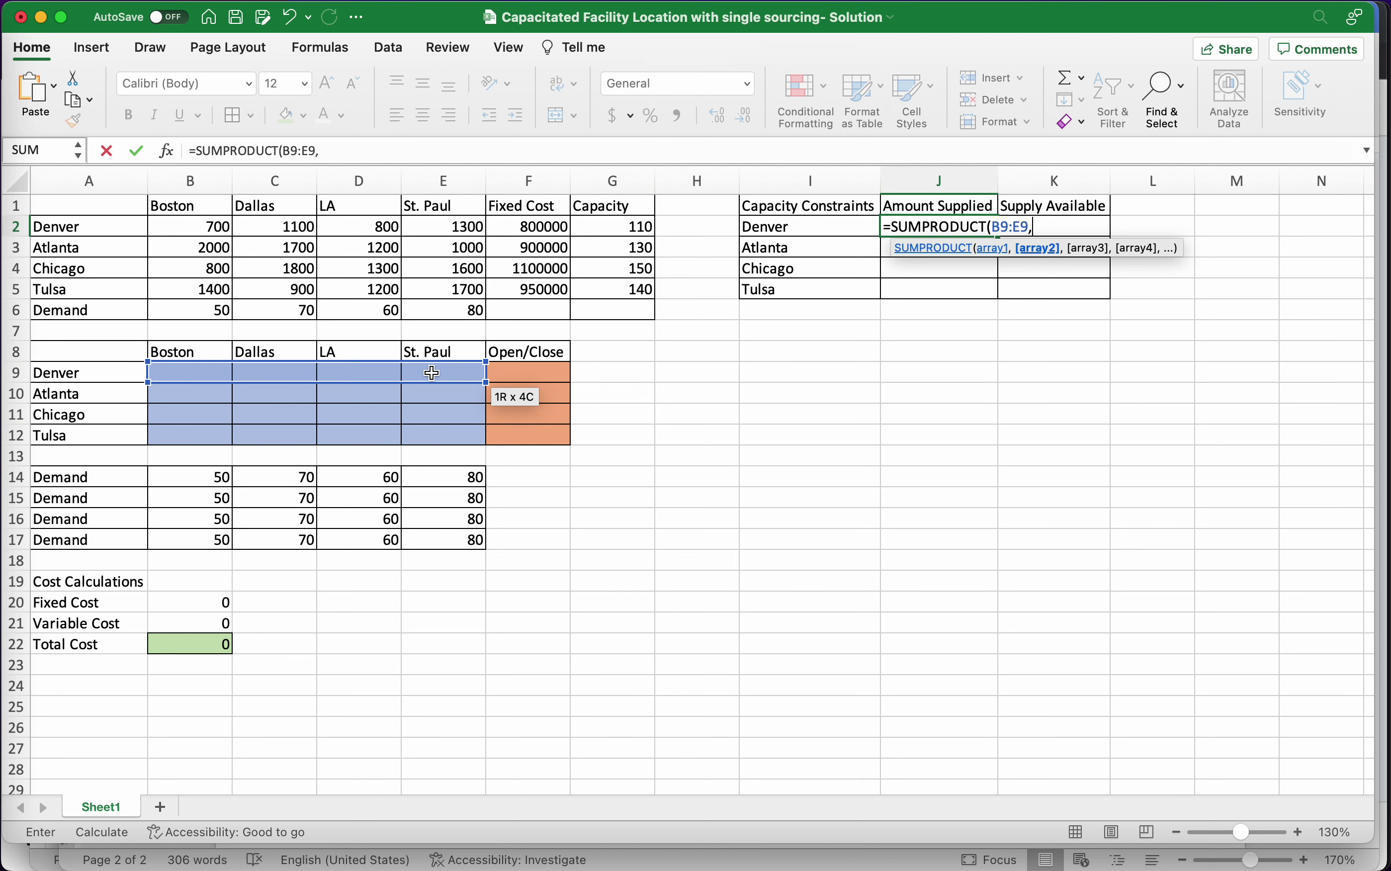
{"action": "left_click", "coordinate": [193, 479]}
{"action": "left_click_drag", "start_coordinate": [193, 479], "coordinate": [437, 473]}
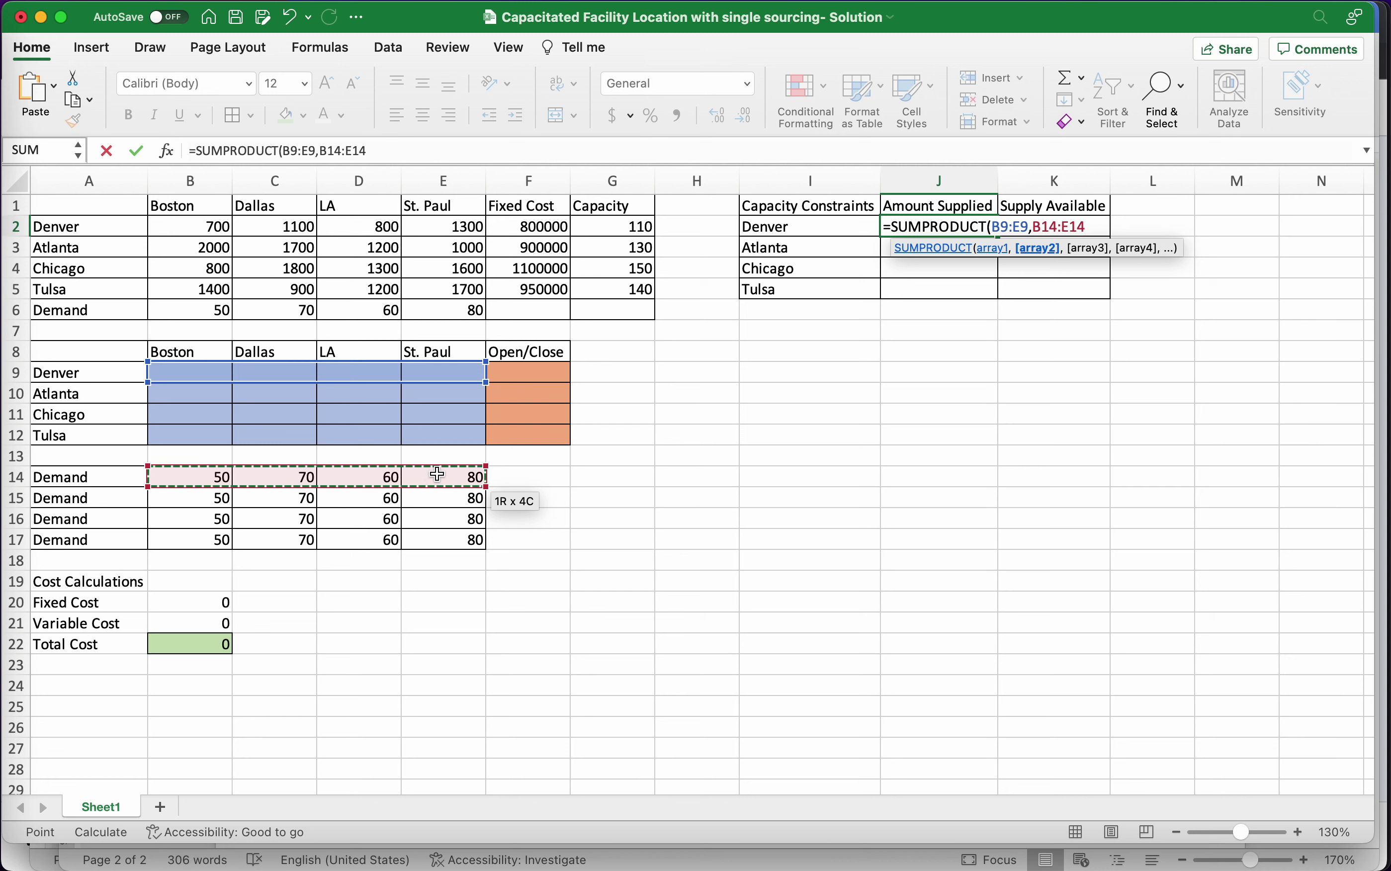
{"action": "type", "text": ")"}
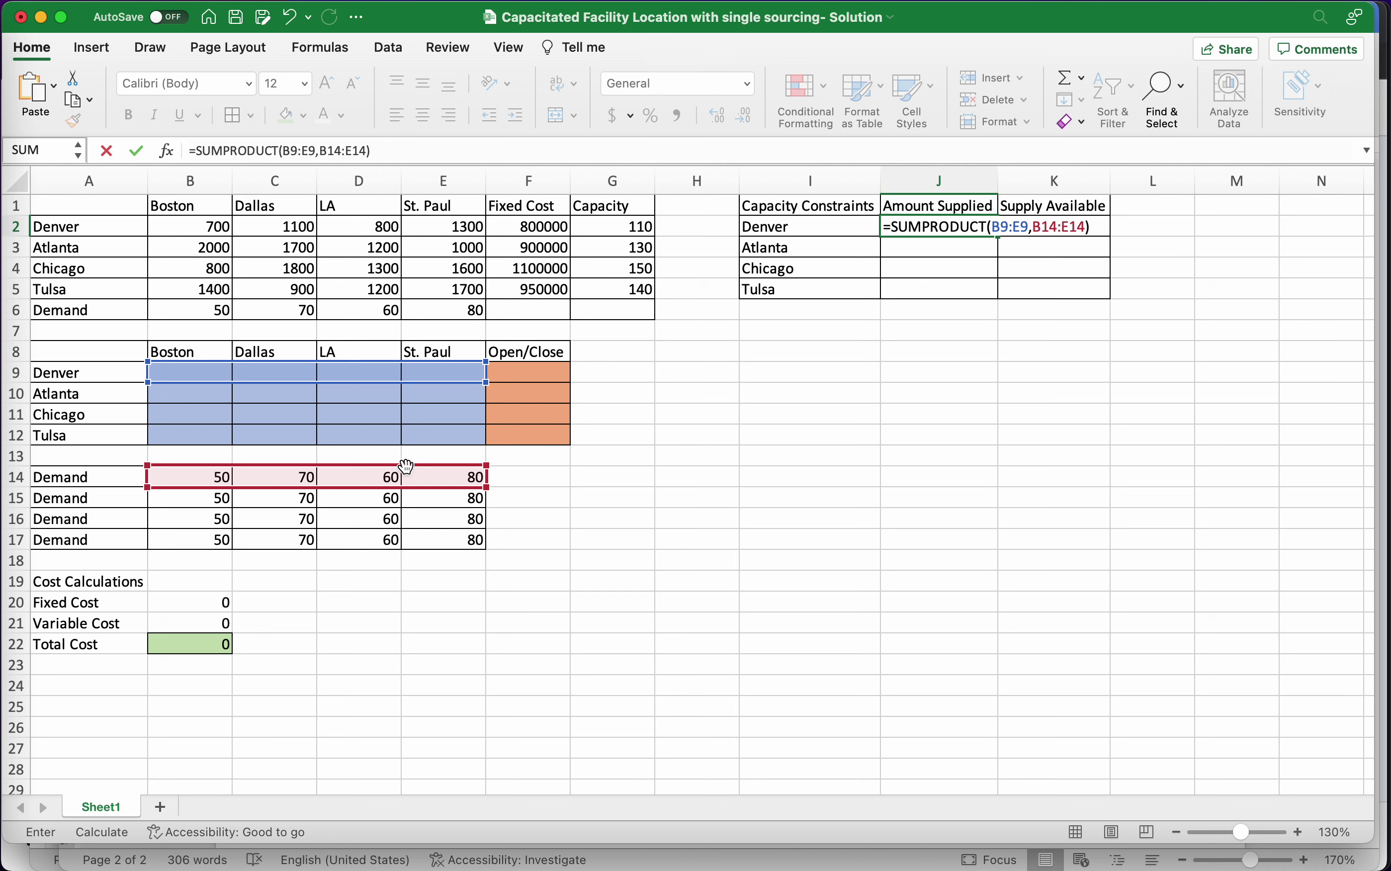
{"action": "key", "text": "Return"}
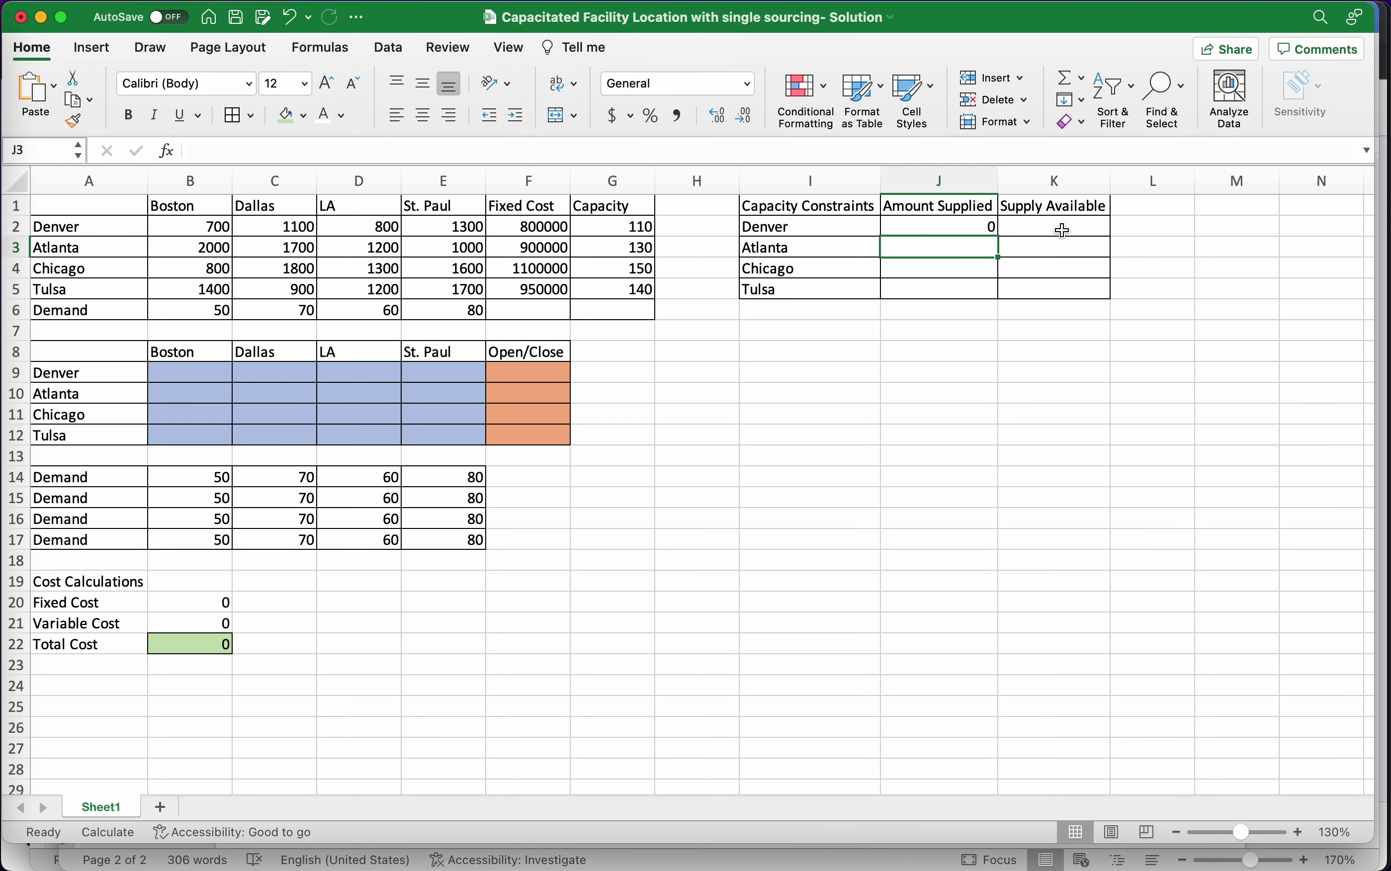
Calculate Denver's available supply in K2 with =G2*F9, multiplying its capacity by its open/close cell
{"action": "left_click", "coordinate": [1064, 230]}
{"action": "type", "text": "="}
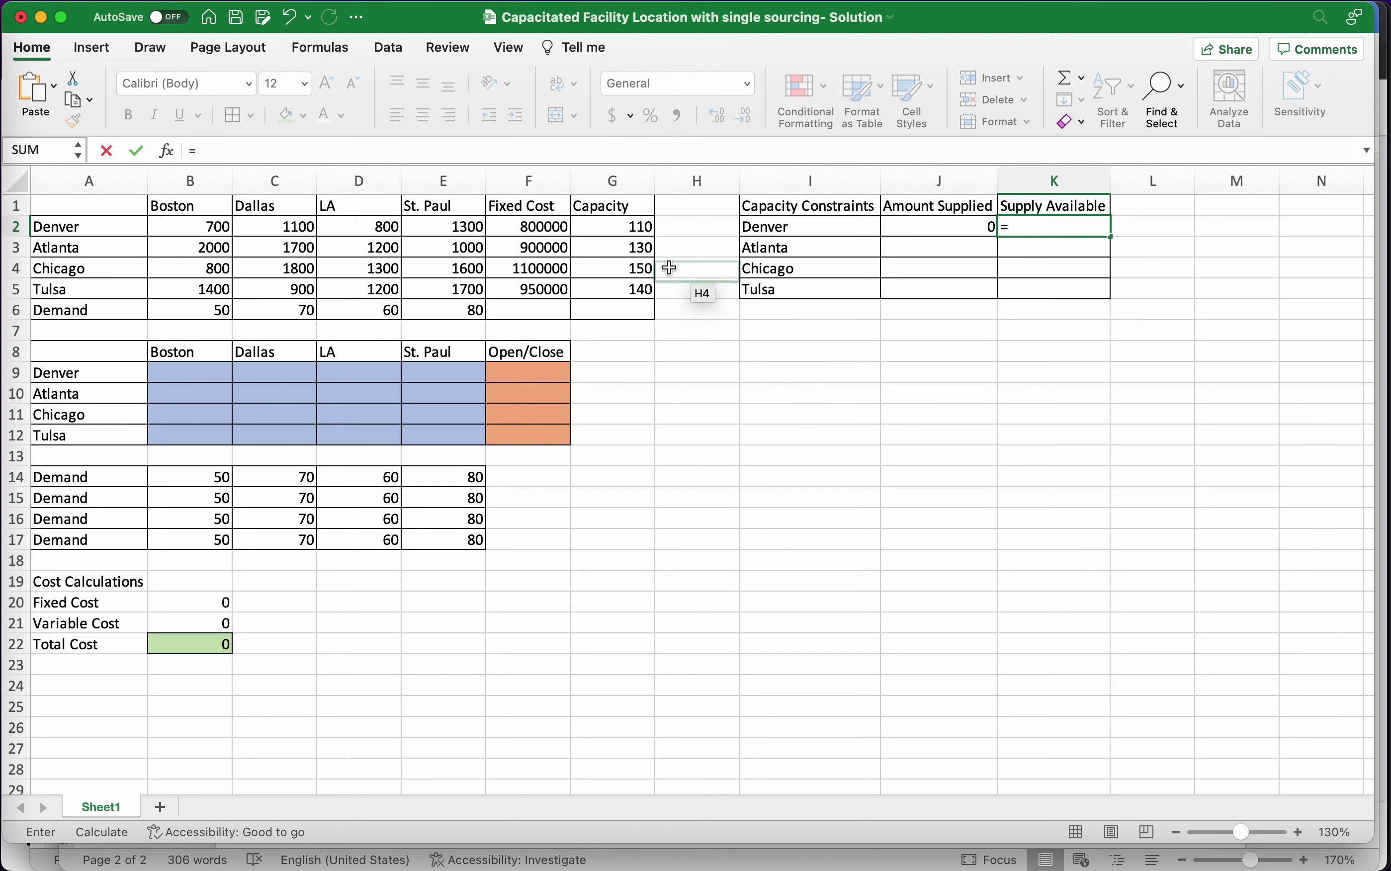
{"action": "left_click", "coordinate": [629, 226]}
{"action": "type", "text": "*"}
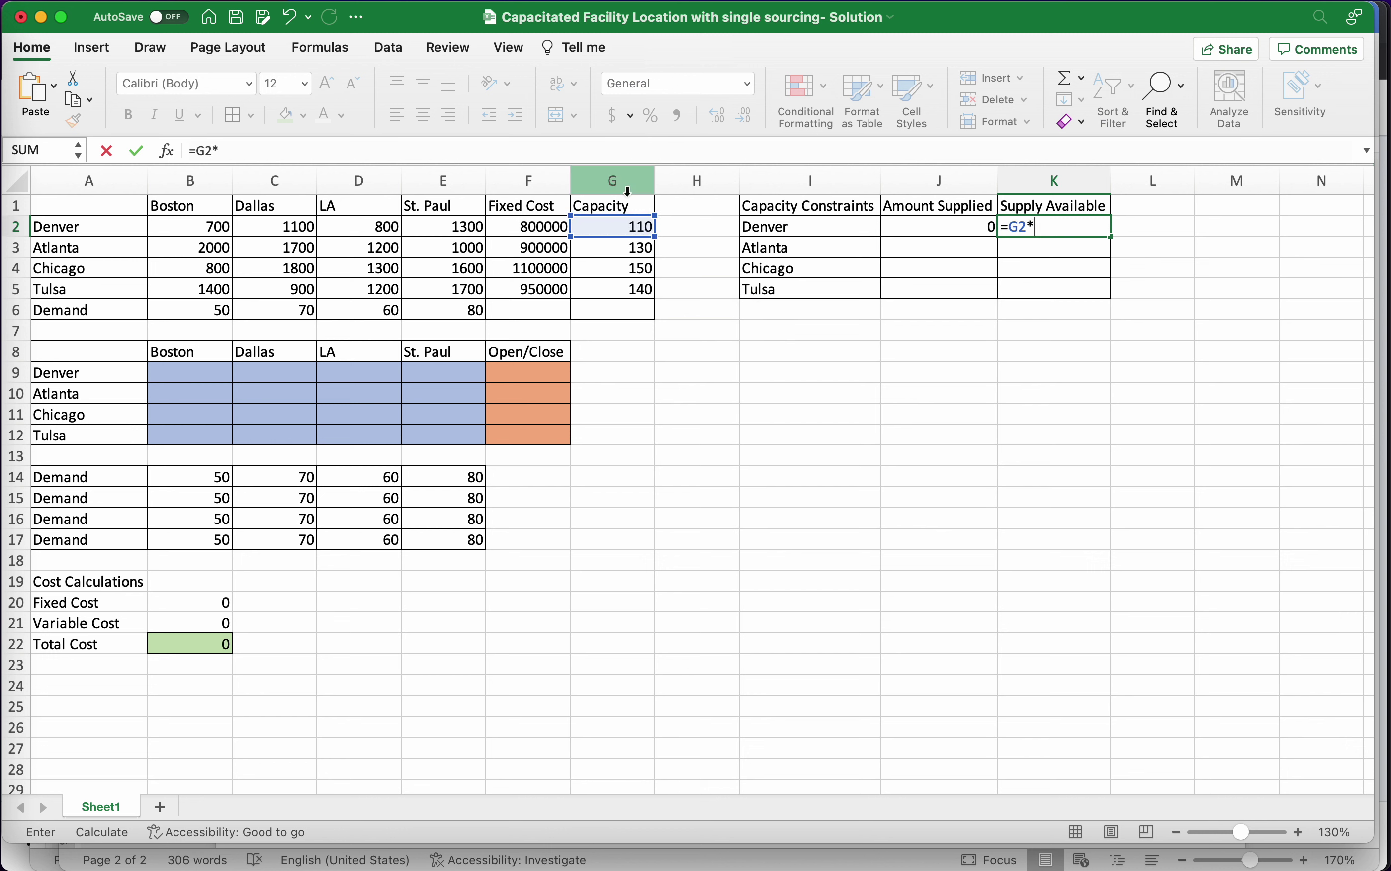
{"action": "left_click", "coordinate": [545, 375]}
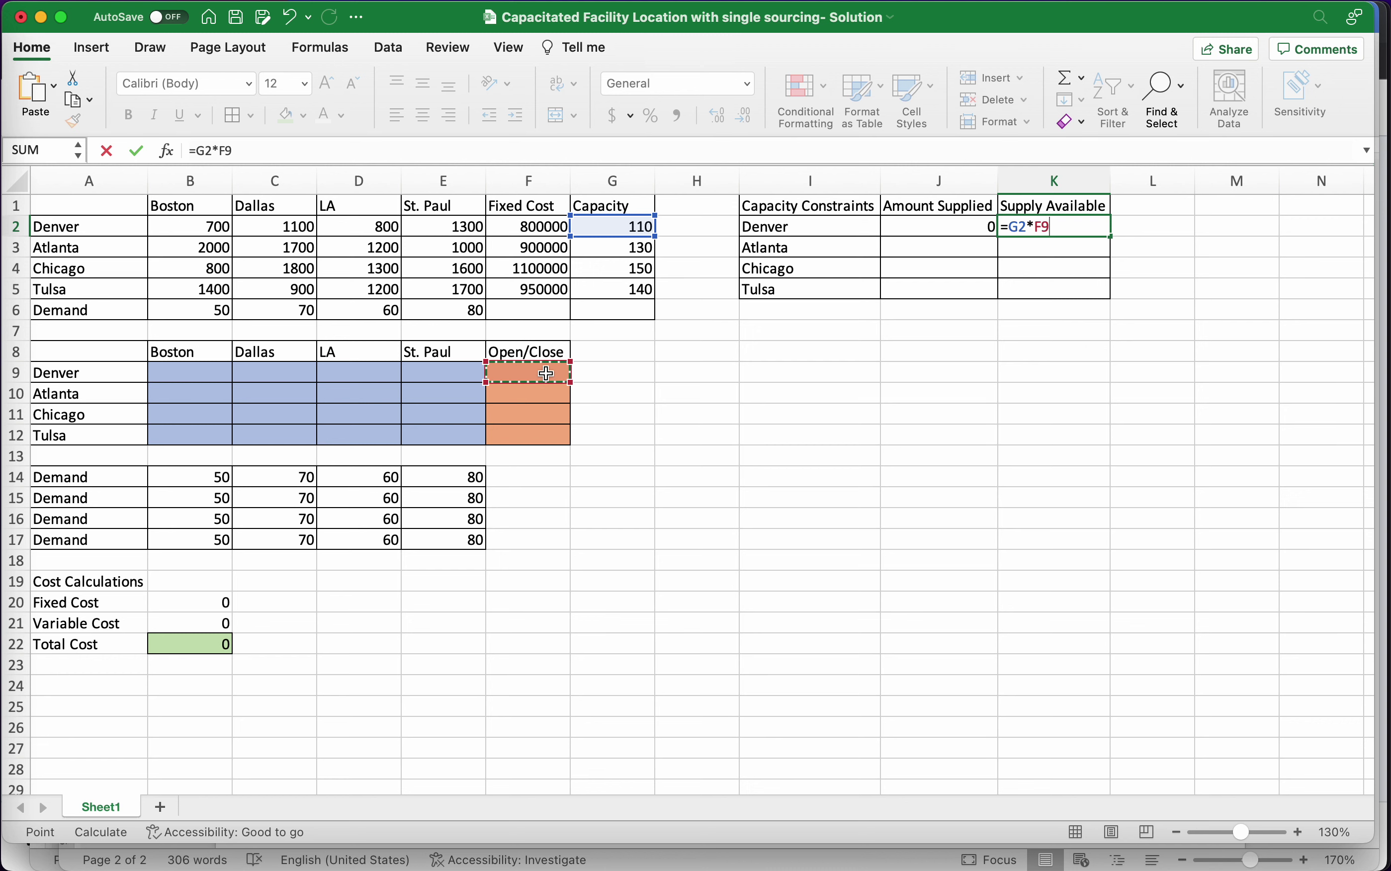
{"action": "key", "text": "Return"}
Review the formula in J2 and fill the J2:K2 formulas down through row 5 for the other plants
{"action": "double_click", "coordinate": [990, 227]}
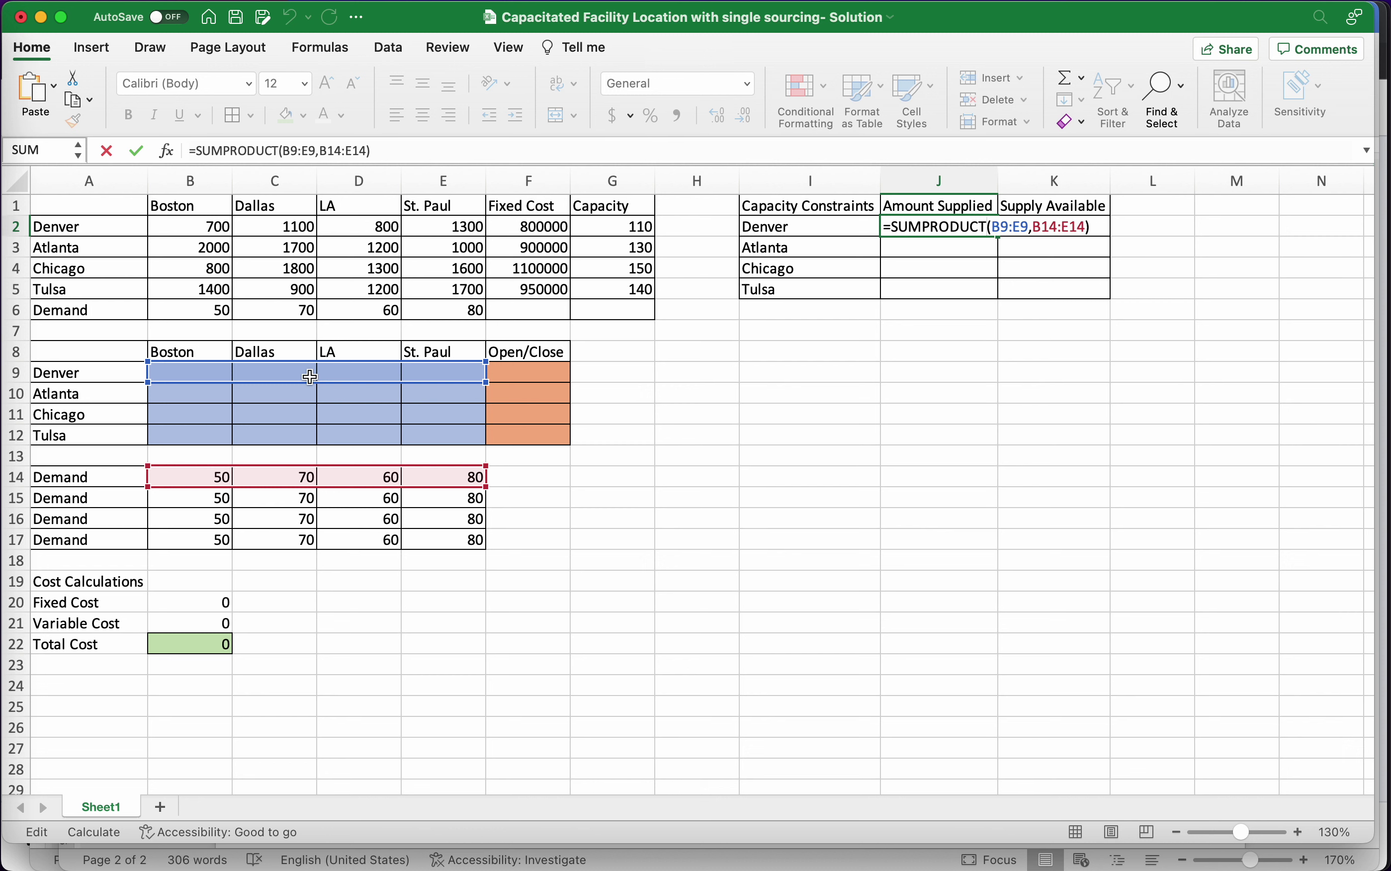
{"action": "key", "text": "Return"}
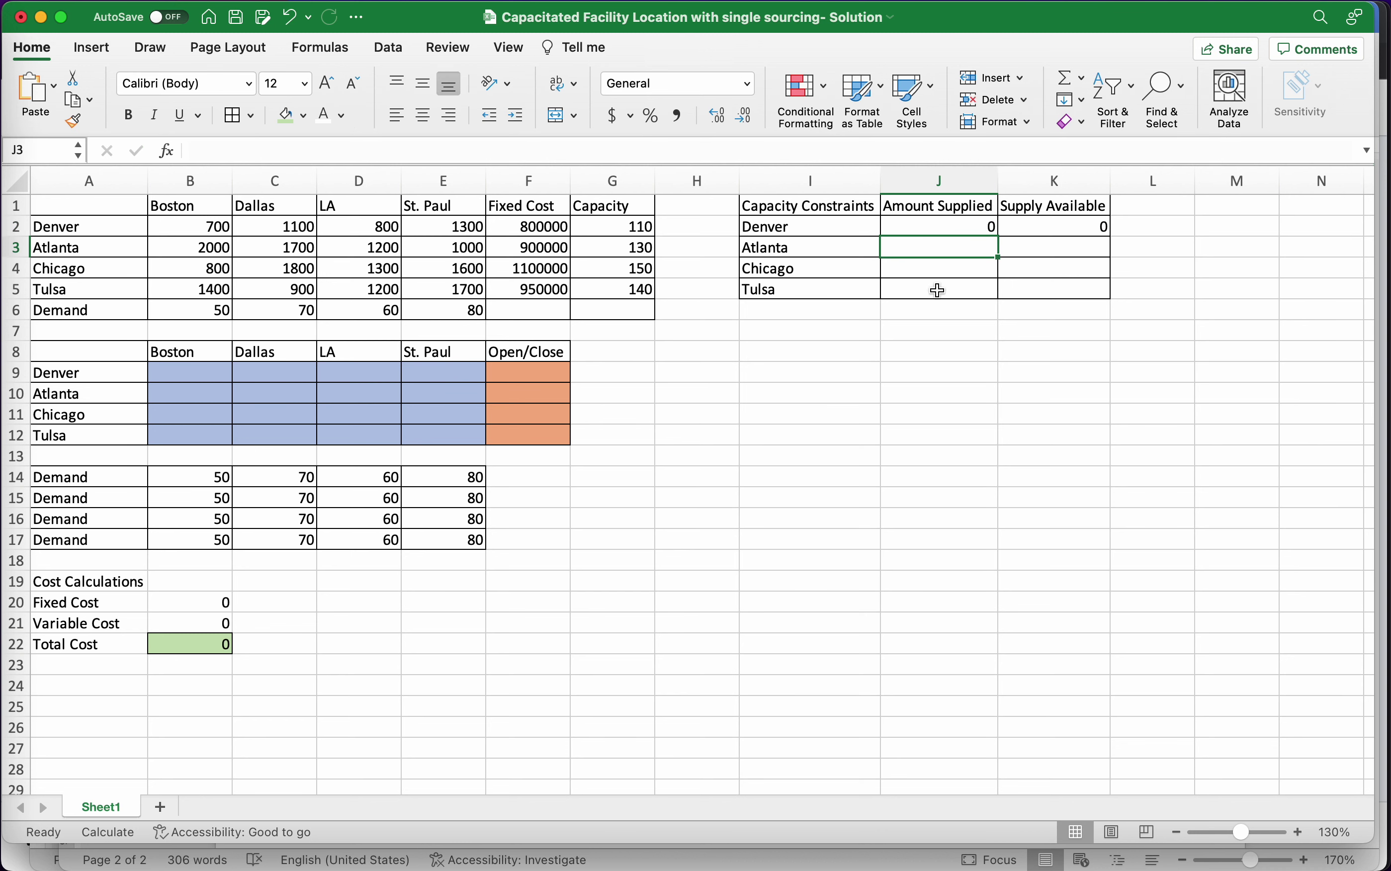
{"action": "mouse_move", "coordinate": [971, 230]}
{"action": "left_mouse_down"}
{"action": "mouse_move", "coordinate": [1108, 237]}
{"action": "mouse_move", "coordinate": [1105, 291]}
{"action": "left_mouse_up"}
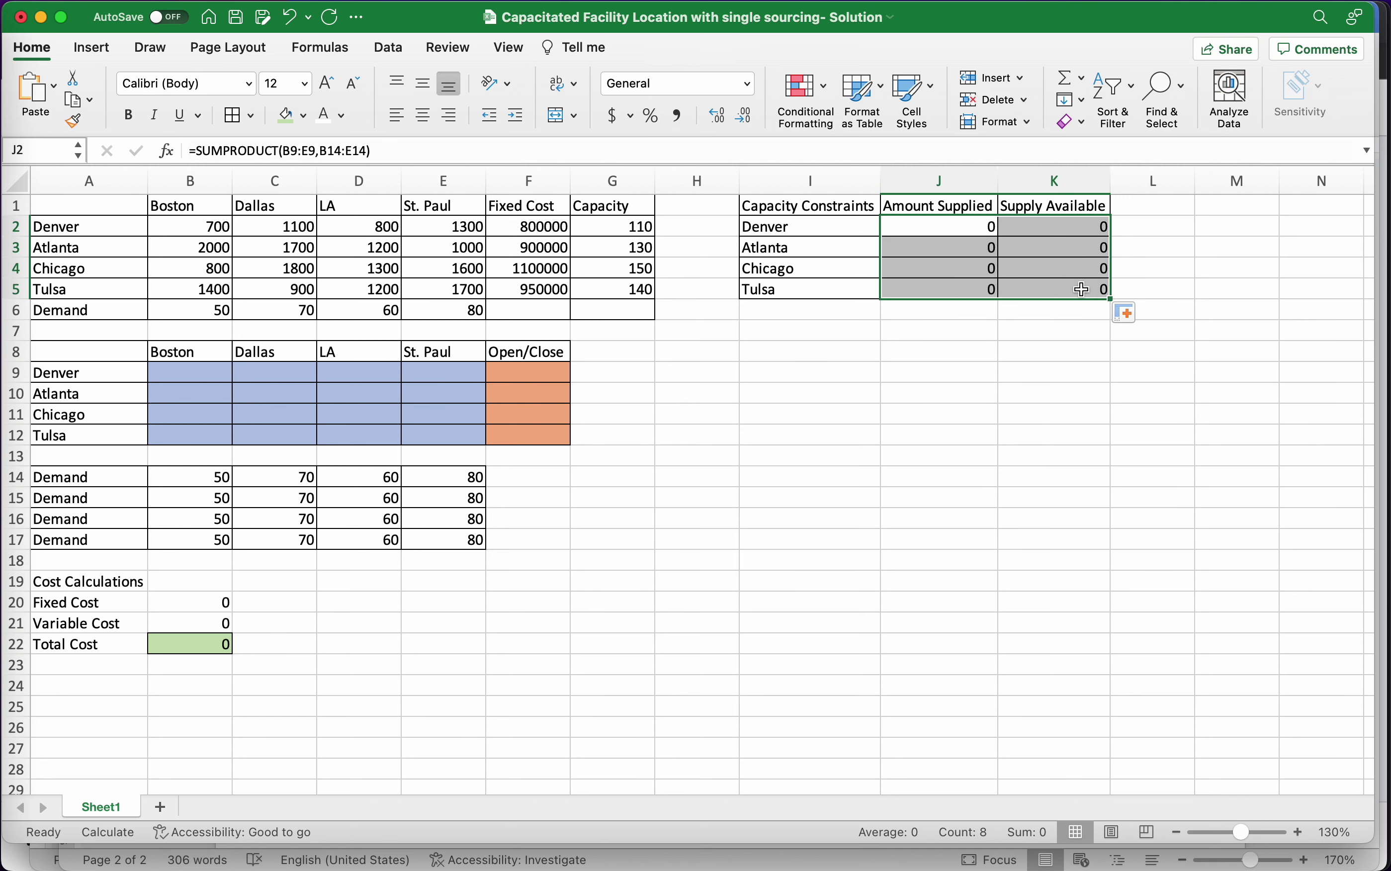
Check the cell references in the Chicago row's Supply Available and Amount Supplied formulas, K4 and J4
{"action": "left_click", "coordinate": [1058, 266]}
{"action": "type", "text": "=G4*F11"}
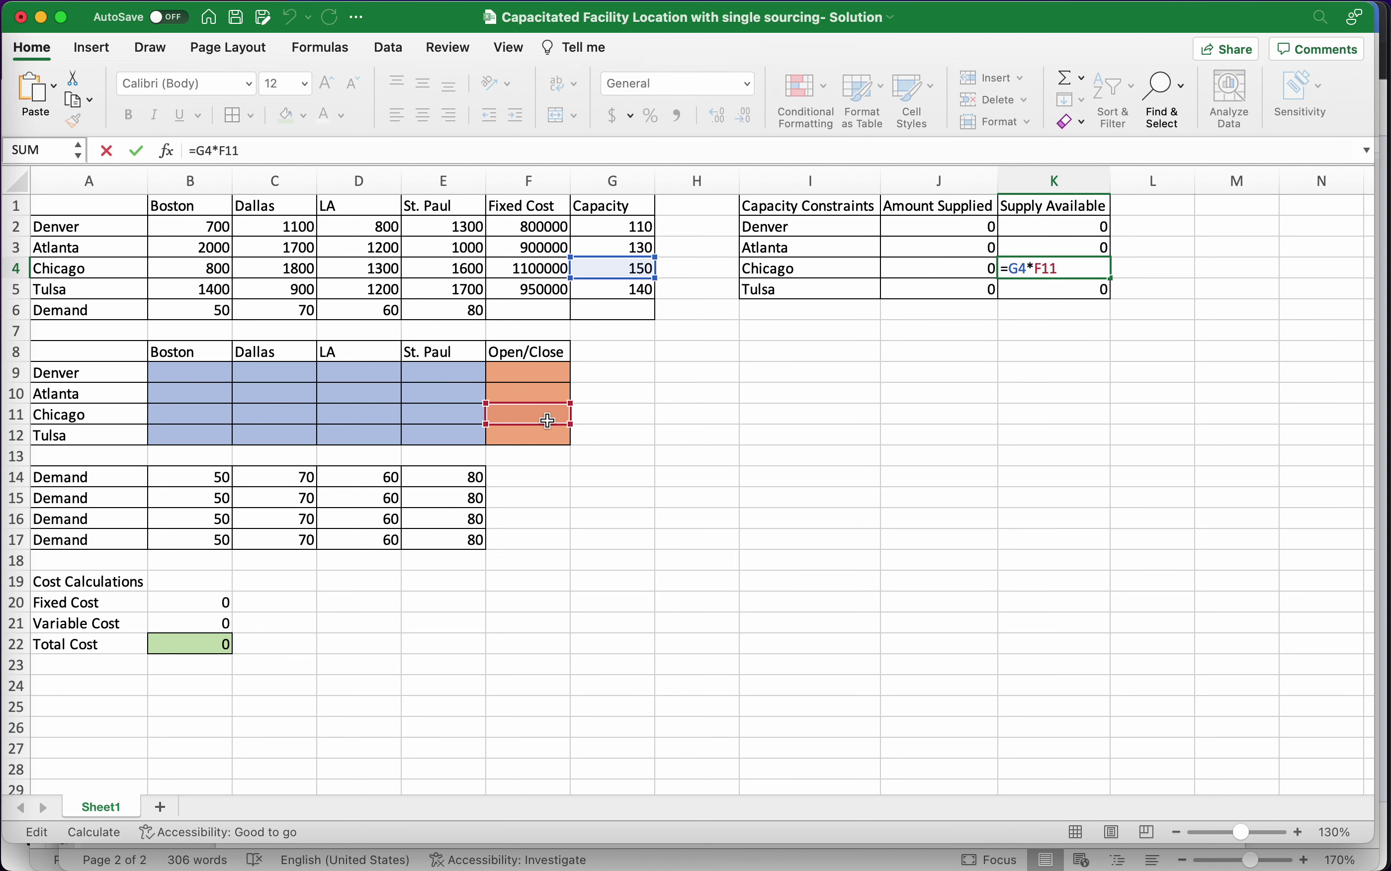
{"action": "key", "text": "Return"}
{"action": "double_click", "coordinate": [969, 268]}
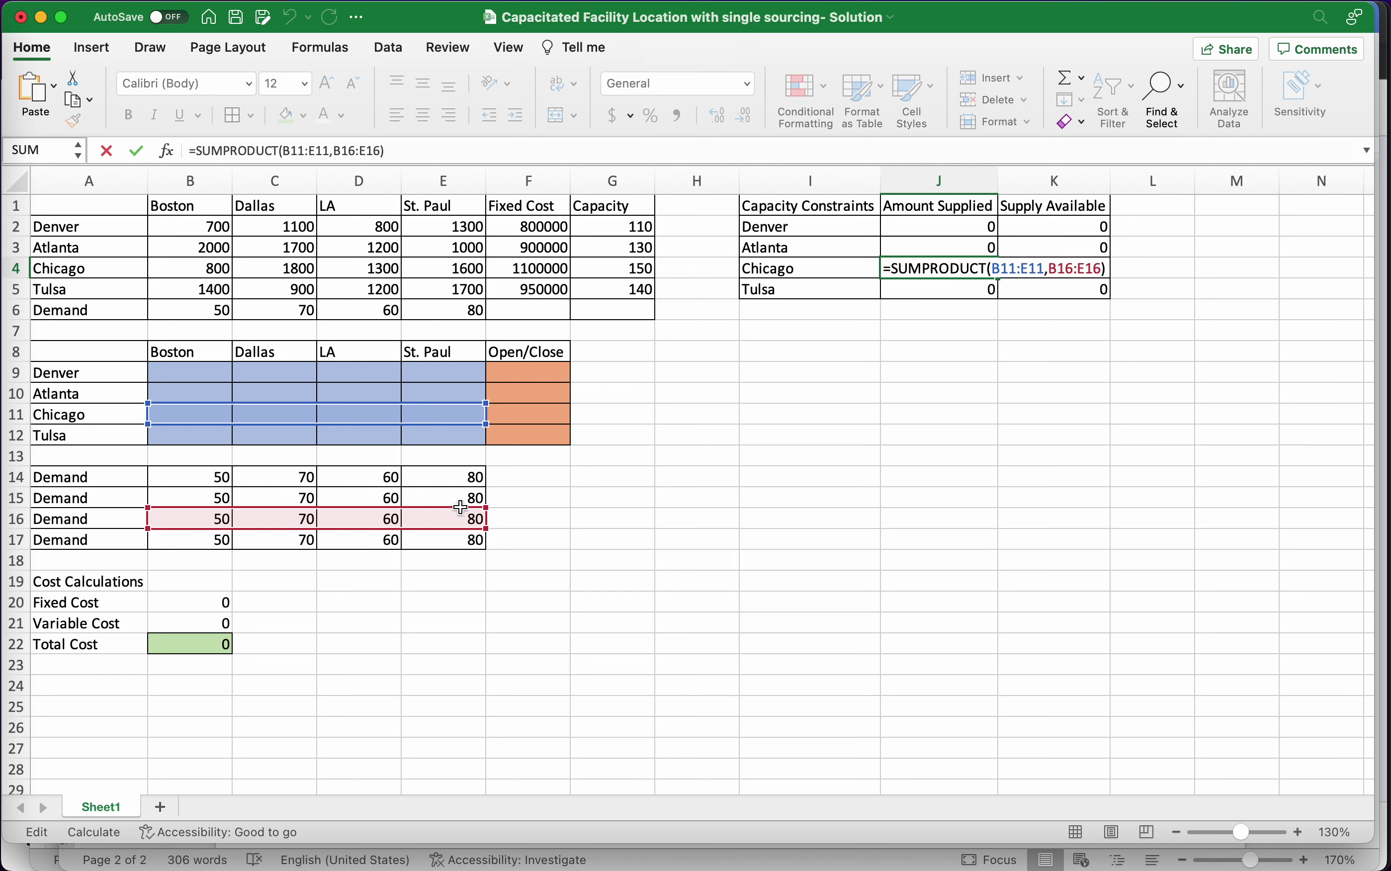
{"action": "key", "text": "Return"}
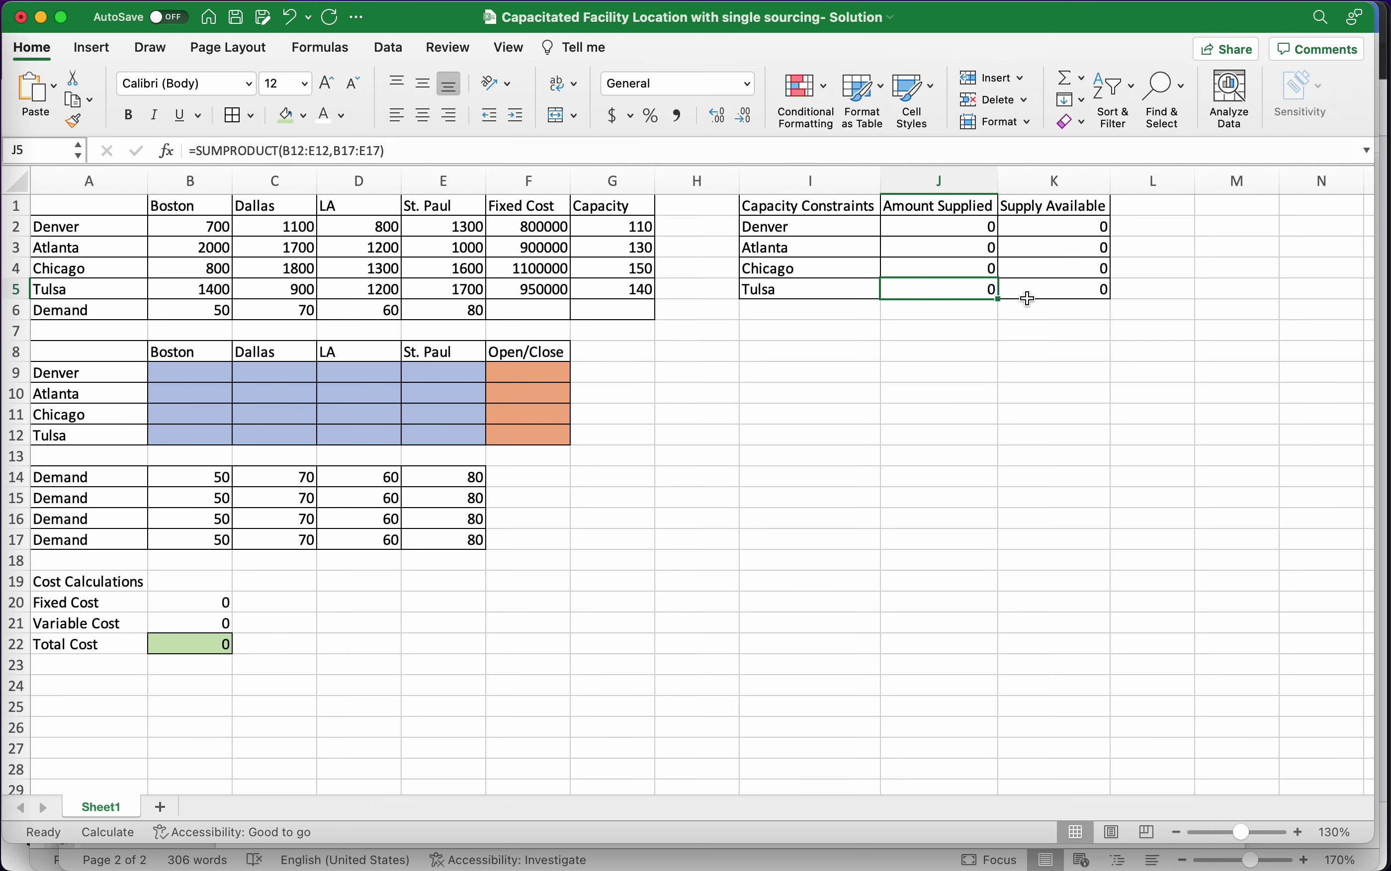
Enter the heading "Demand Constraint" in cell I8
{"action": "left_click", "coordinate": [790, 351]}
{"action": "type", "text": "De"}
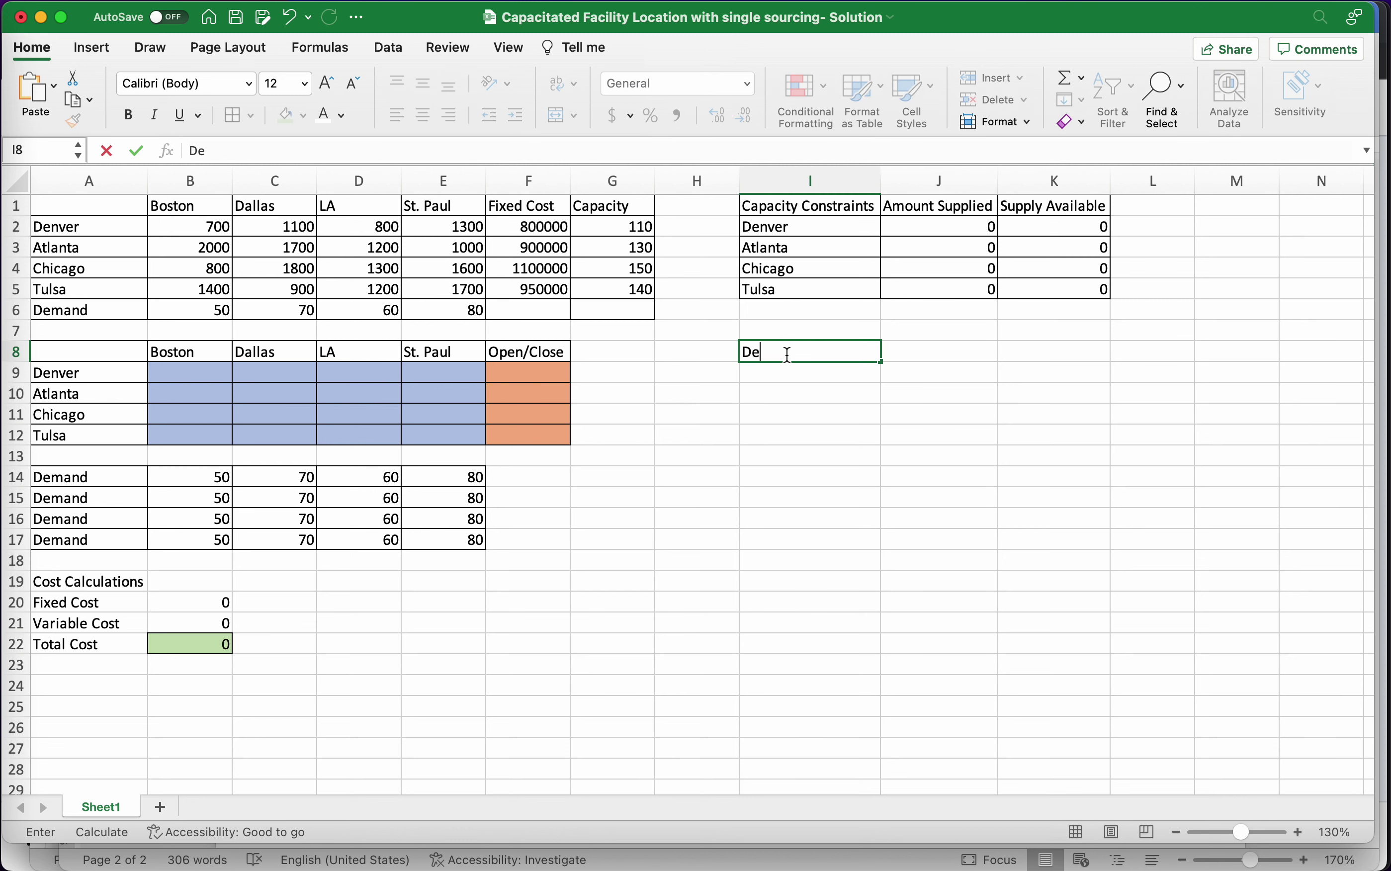
{"action": "type", "text": "mand Constraint"}
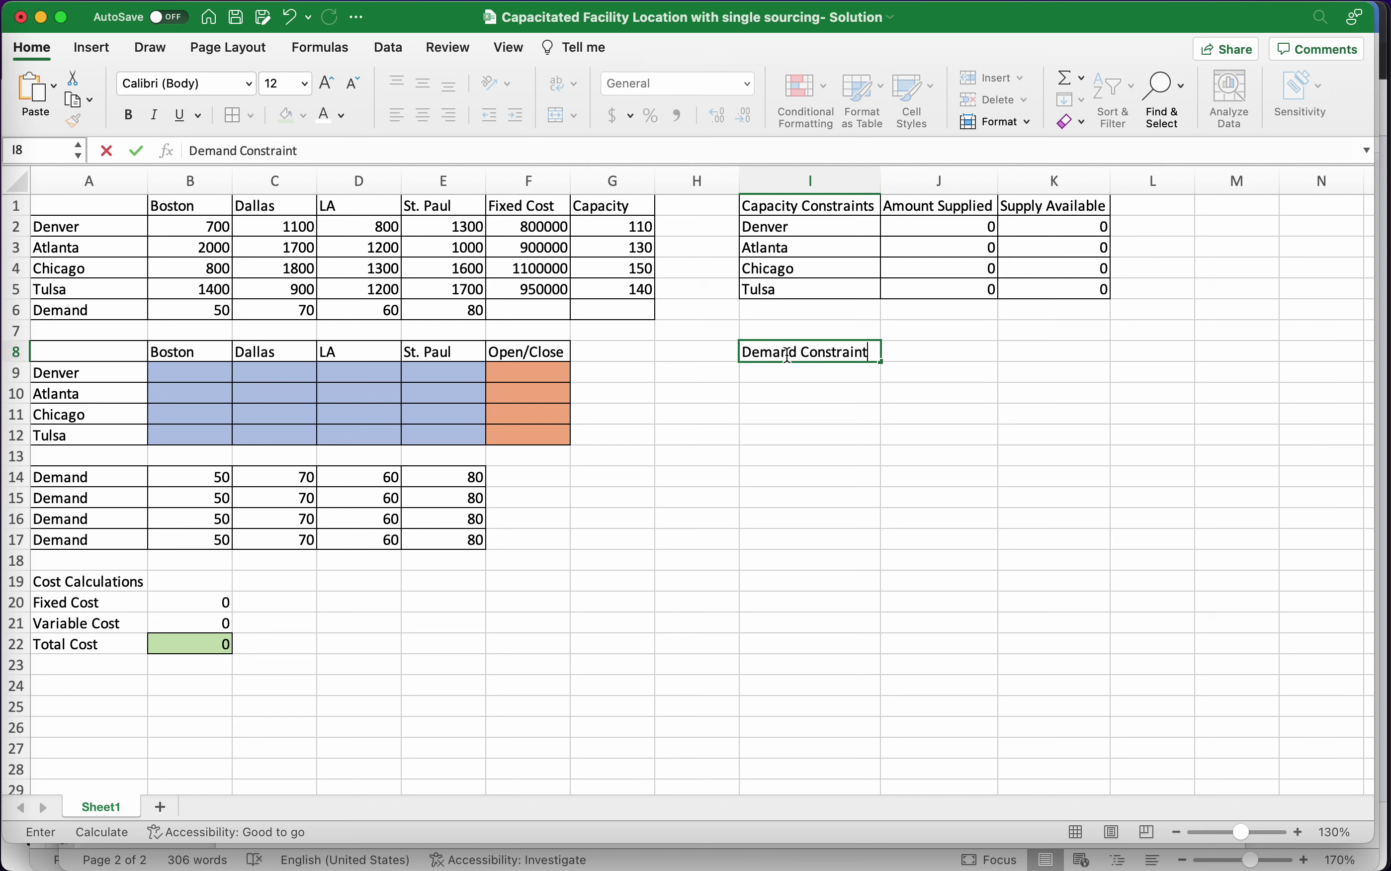
{"action": "key", "text": "Return"}
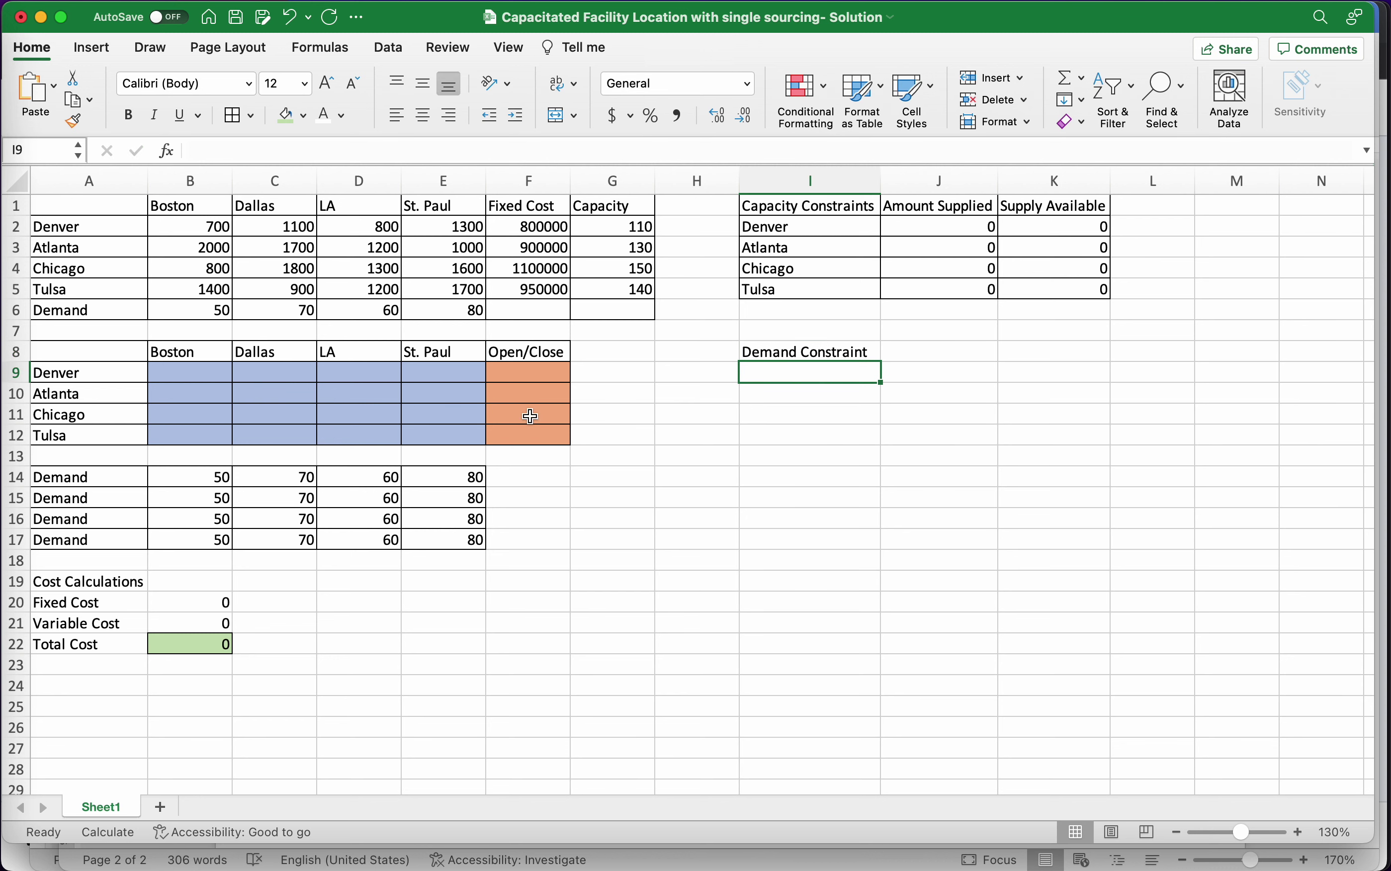
Correct the heading in cell I8 to "Demand Constraints"
{"action": "double_click", "coordinate": [874, 351]}
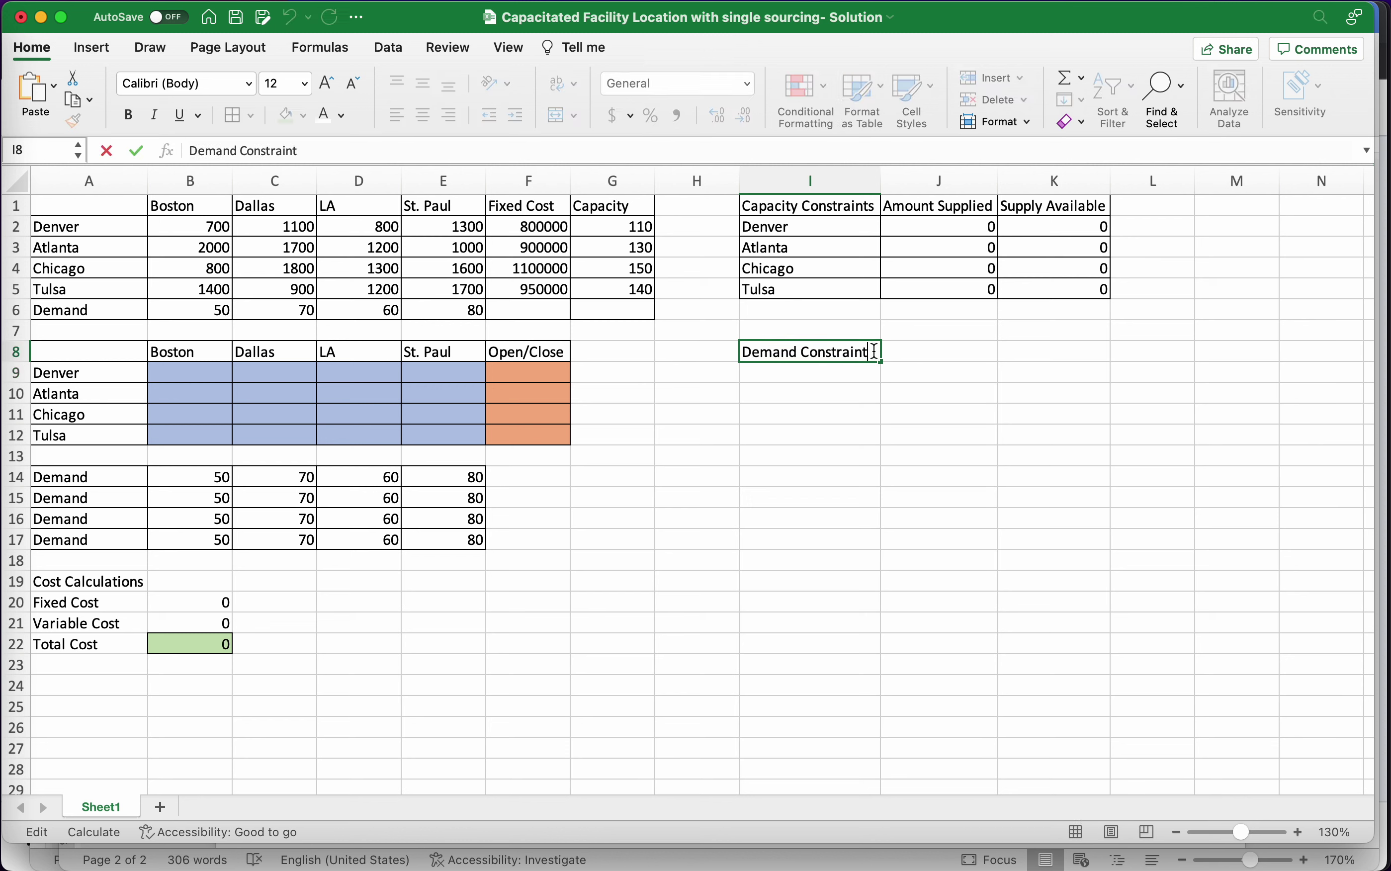
{"action": "type", "text": "s"}
{"action": "key", "text": "Return"}
Copy the city headings Boston, Dallas, LA and St. Paul from B8:E8 to J8:M8
{"action": "left_click_drag", "start_coordinate": [192, 353], "coordinate": [449, 357]}
{"action": "key", "text": "super+c"}
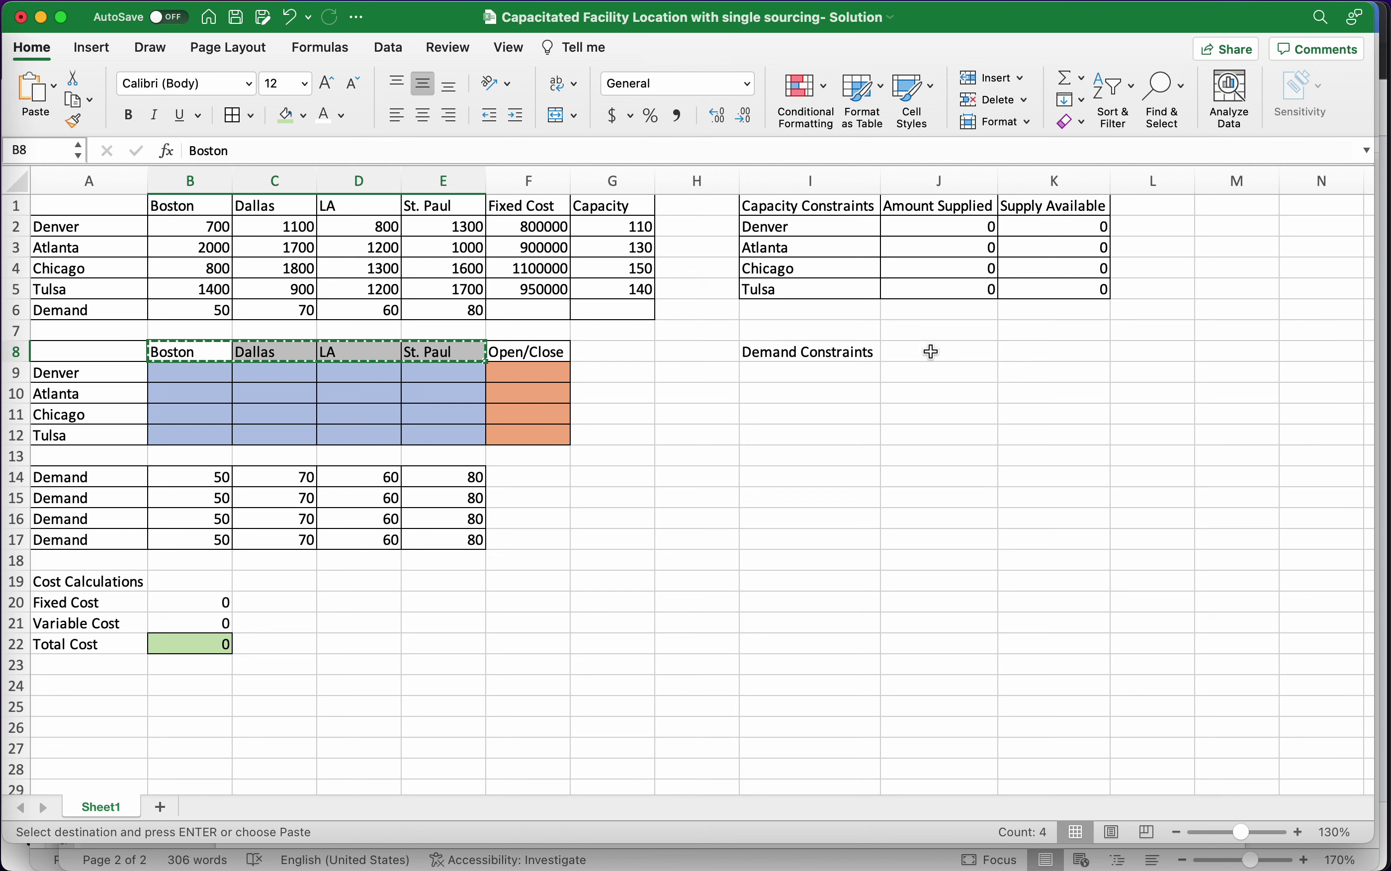
{"action": "left_click", "coordinate": [933, 352]}
{"action": "key", "text": "super+v"}
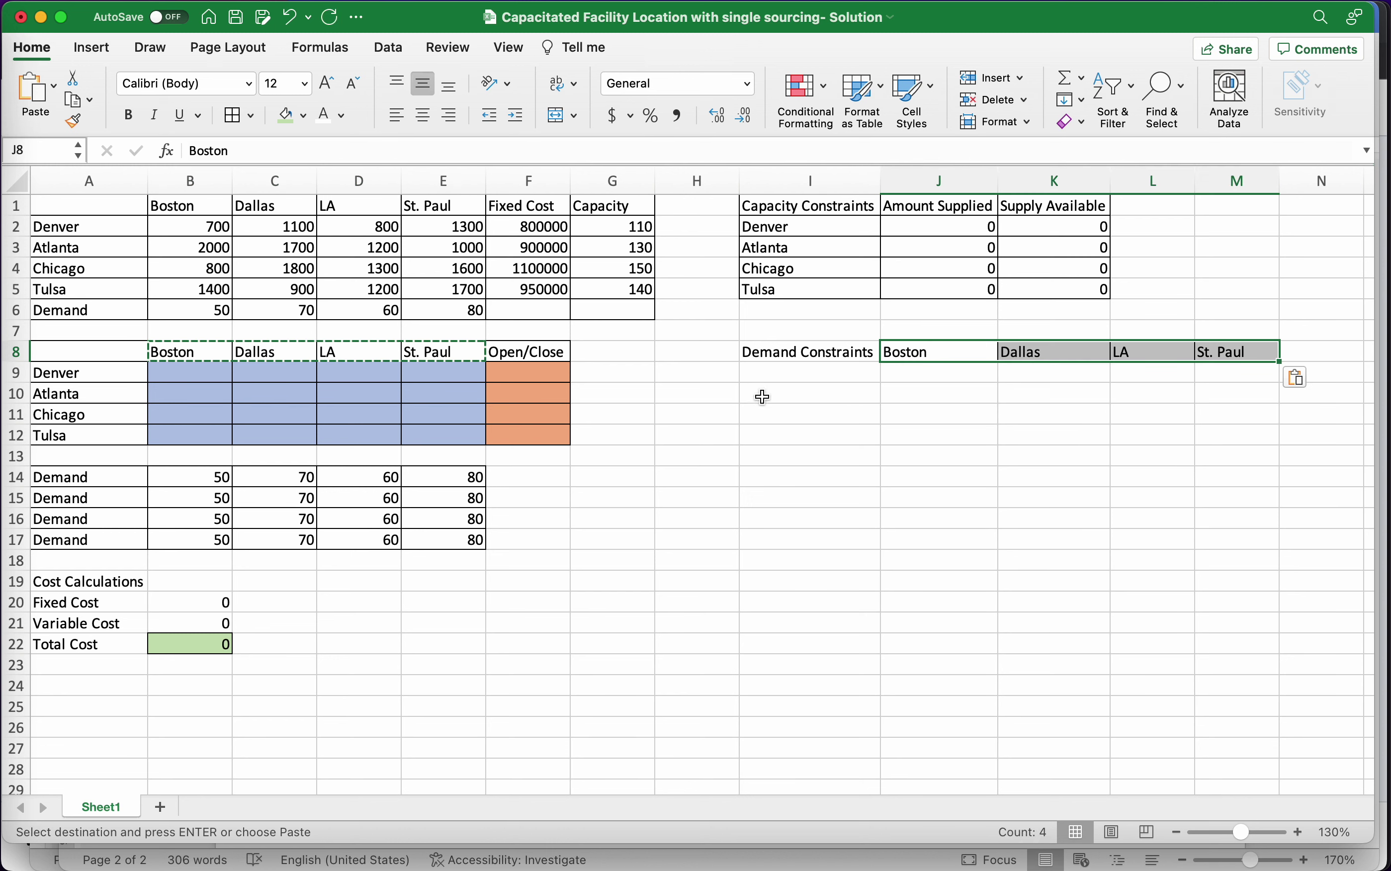
Label the demand constraint rows "LHS" in I9 and "RHS" in I10
{"action": "left_click", "coordinate": [795, 378]}
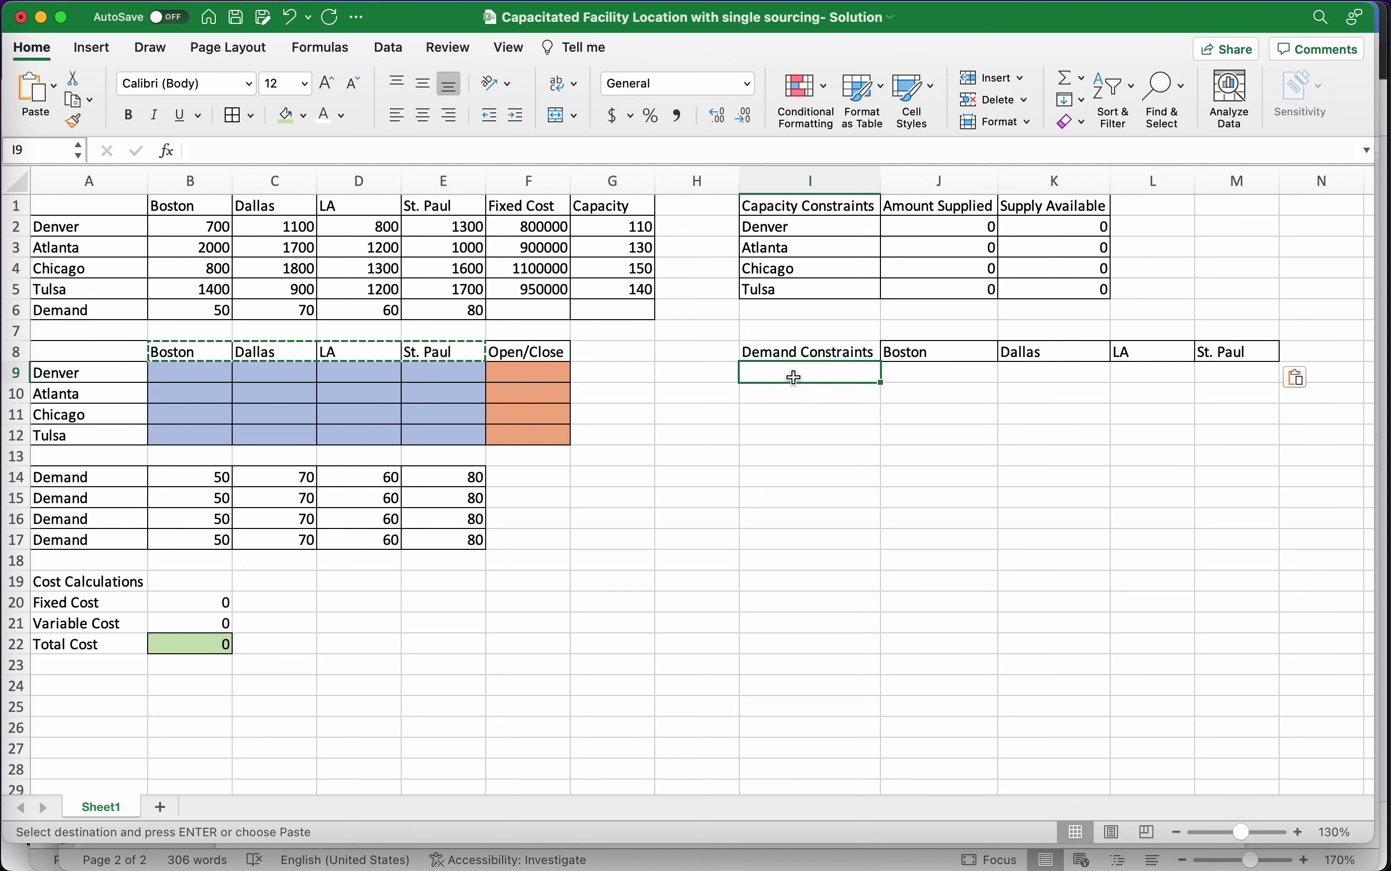
{"action": "type", "text": "Amon"}
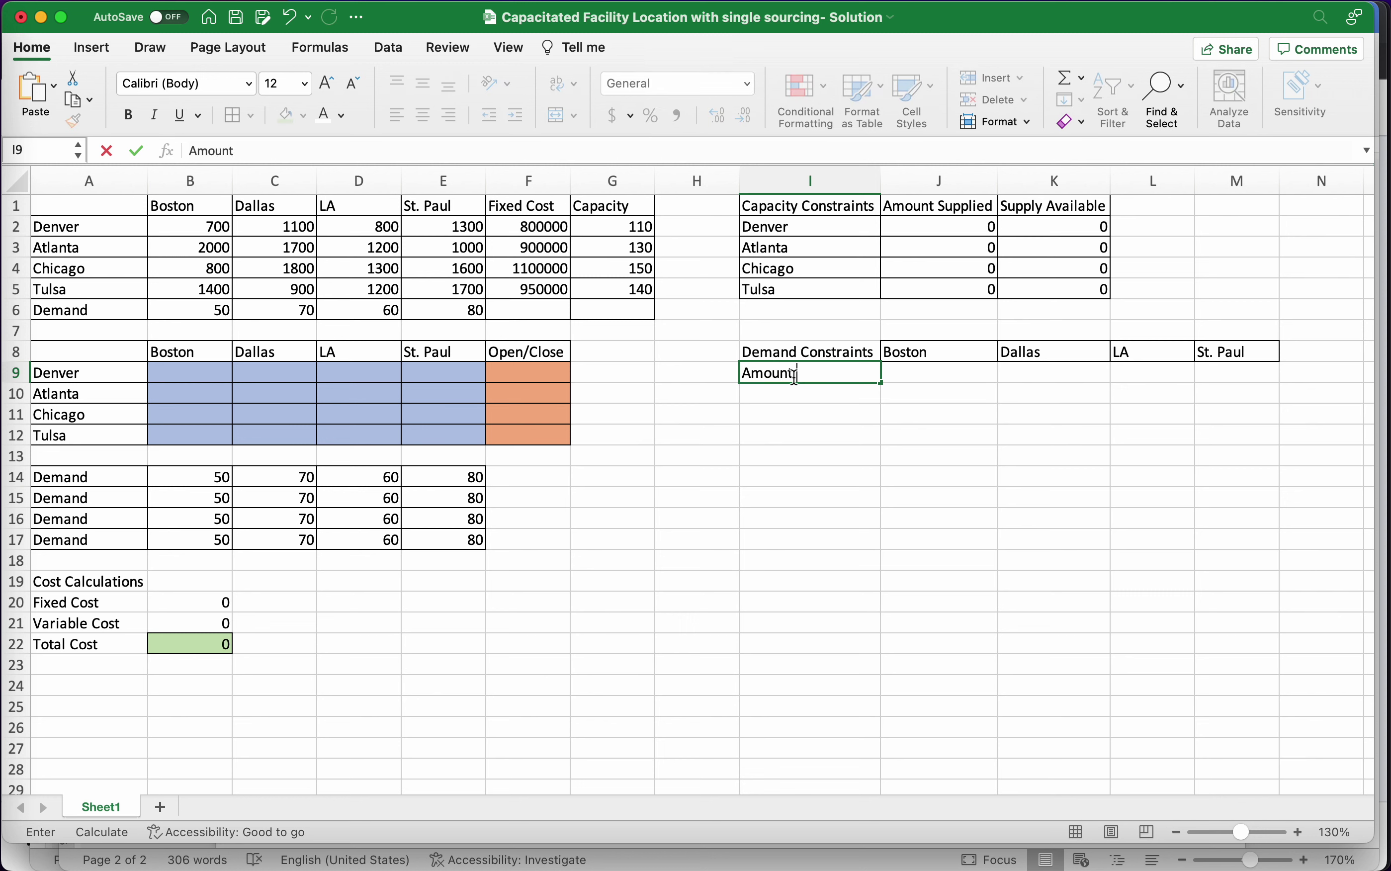
{"action": "key", "text": "BackSpace"}
{"action": "key", "text": "BackSpace"}
{"action": "key", "text": "BackSpace"}
{"action": "key", "text": "BackSpace"}
{"action": "type", "text": "LHS"}
{"action": "key", "text": "Return"}
{"action": "type", "text": "RHS"}
{"action": "left_click", "coordinate": [795, 377]}
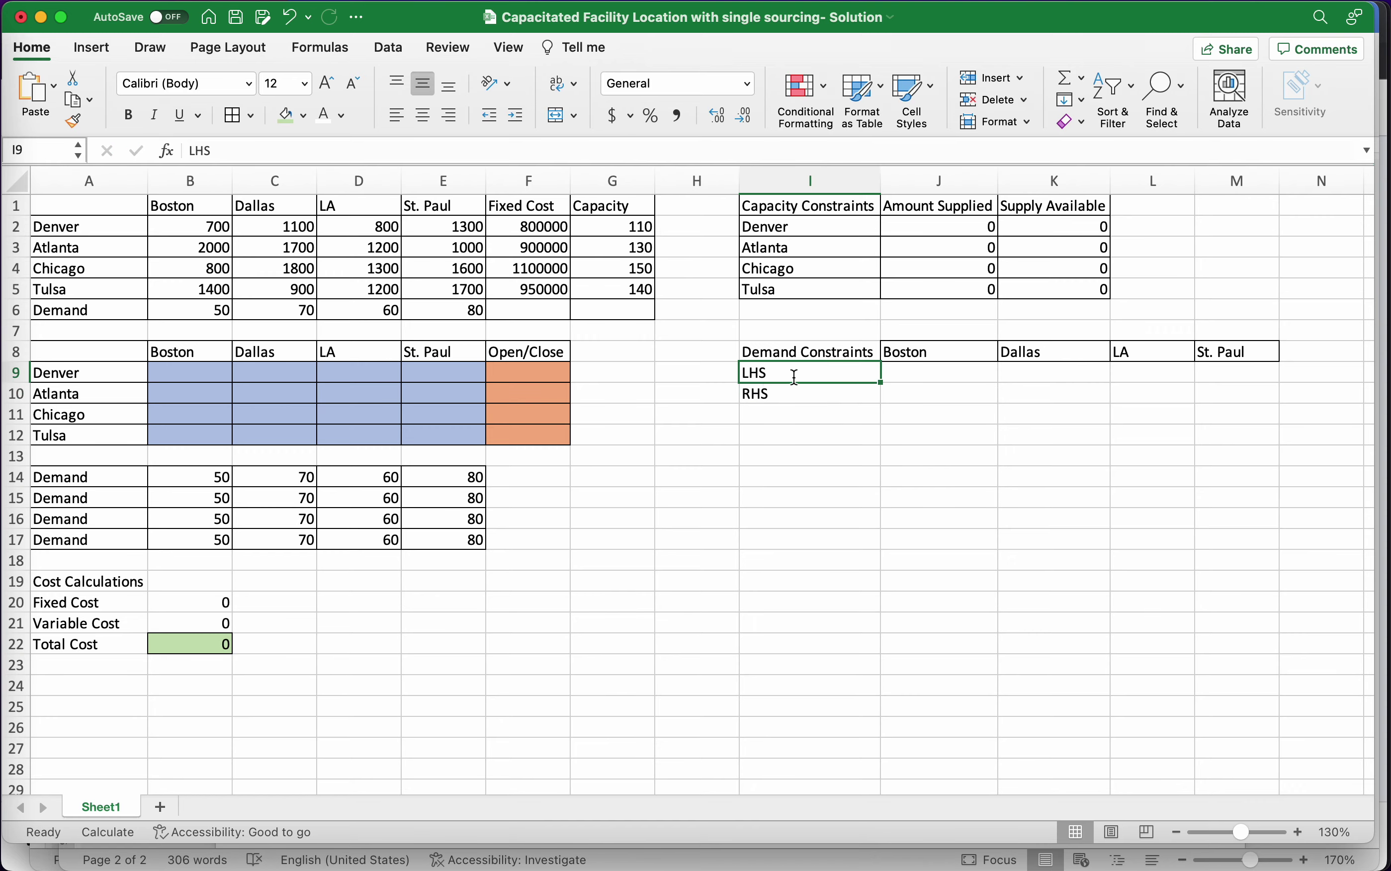
Check the demand constraint in the Word formulation and return to the Excel workbook
{"action": "key", "text": "ctrl+Up"}
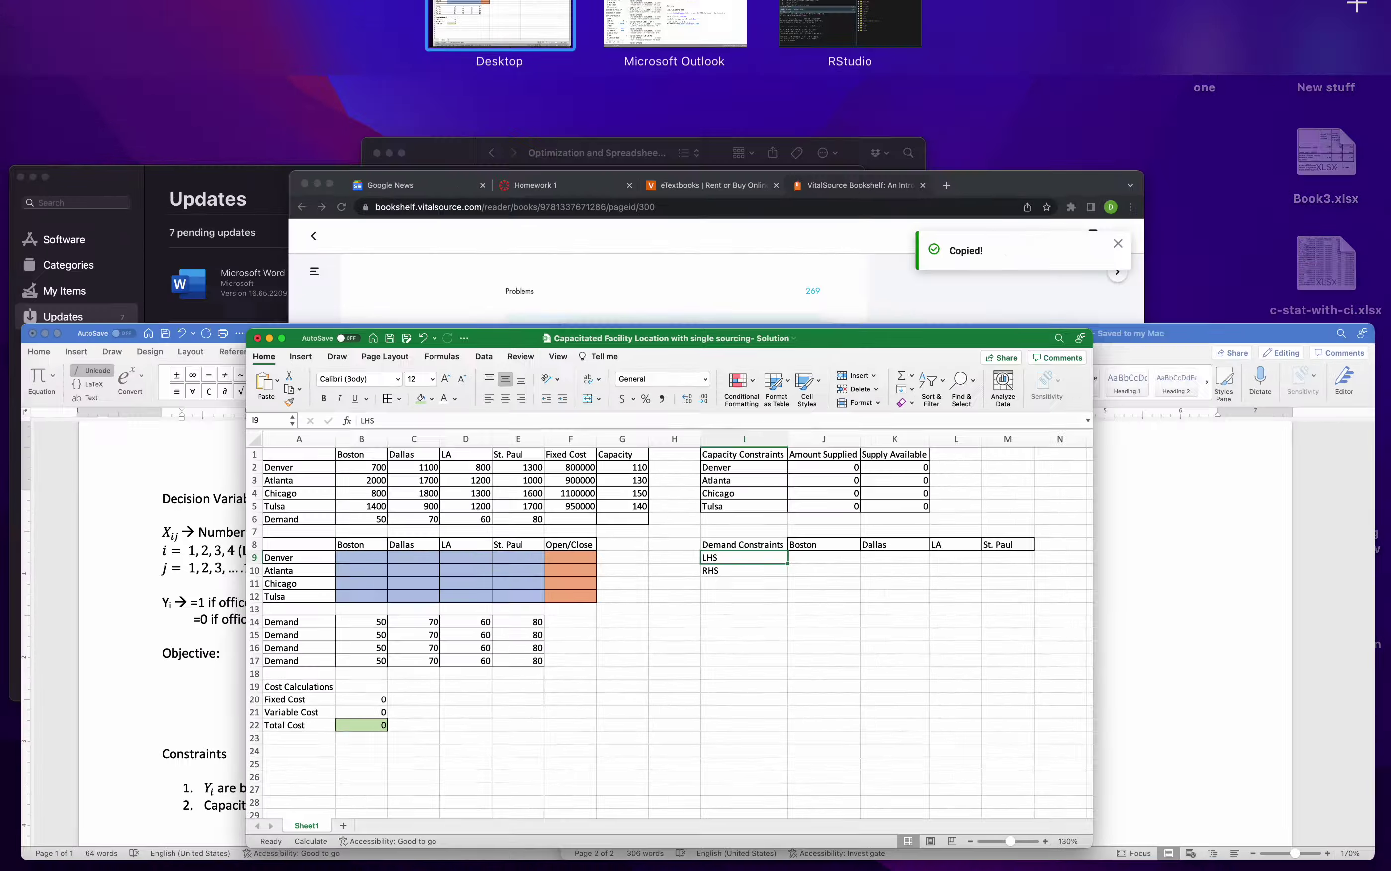
{"action": "left_click", "coordinate": [1068, 712]}
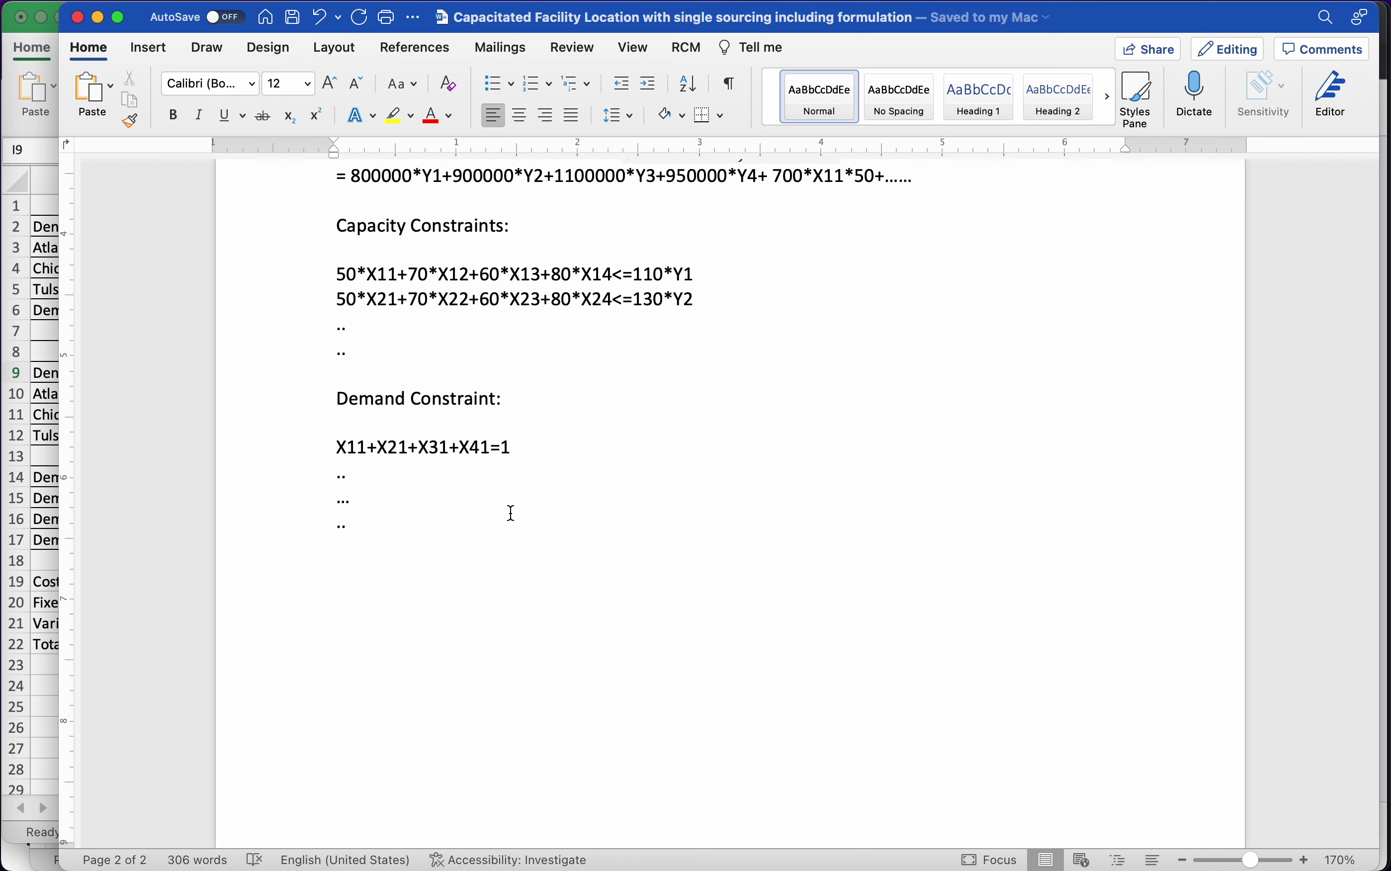
{"action": "left_click", "coordinate": [40, 710]}
Enter 1 as the RHS for each city in J10:M10 and apply borders to the demand constraints table I8:M10
{"action": "left_click", "coordinate": [937, 397]}
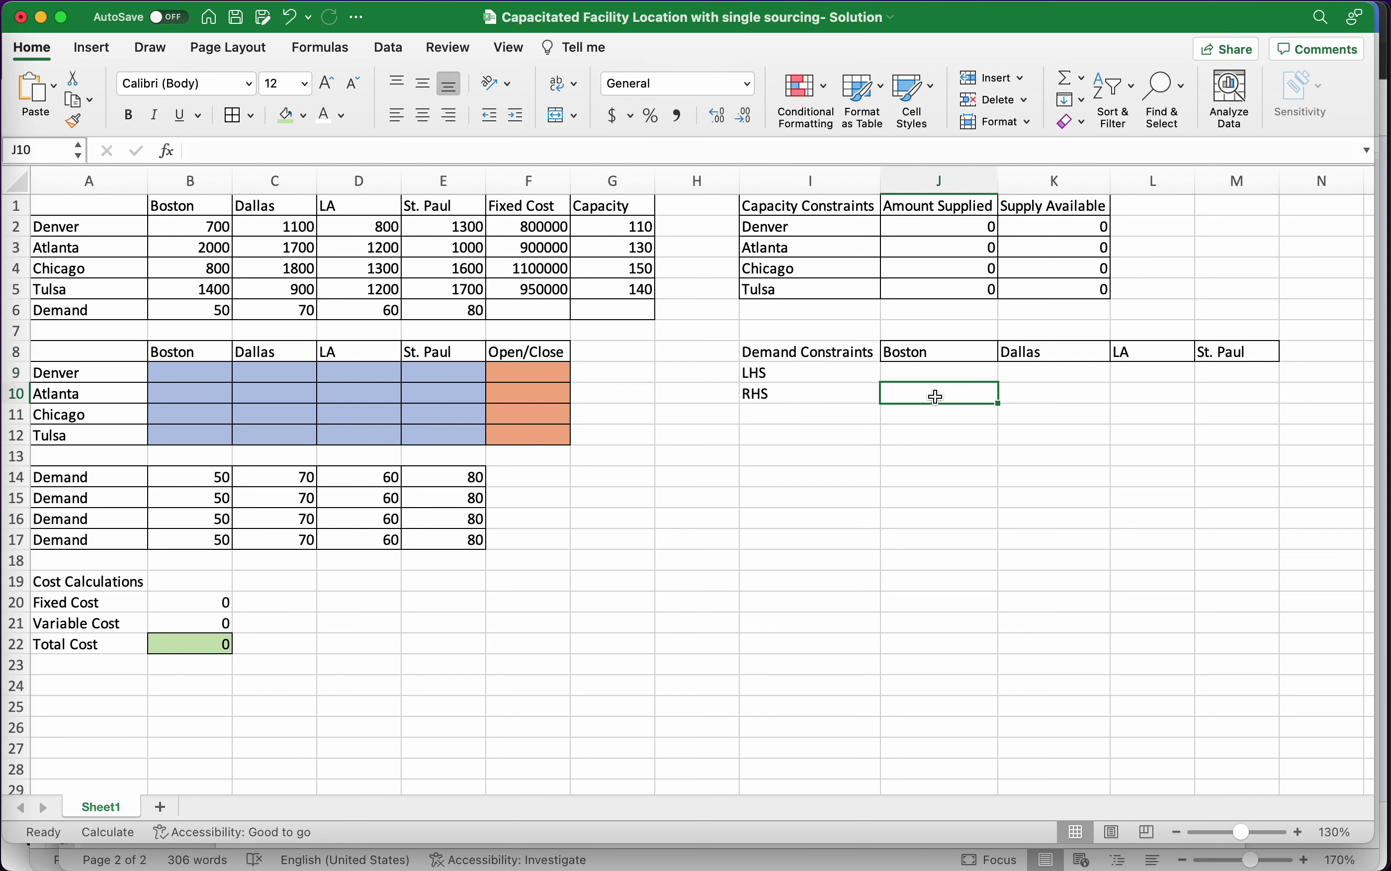
{"action": "type", "text": "1"}
{"action": "key", "text": "Tab"}
{"action": "type", "text": "1"}
{"action": "key", "text": "Tab"}
{"action": "type", "text": "1"}
{"action": "key", "text": "Tab"}
{"action": "type", "text": "1"}
{"action": "key", "text": "Tab"}
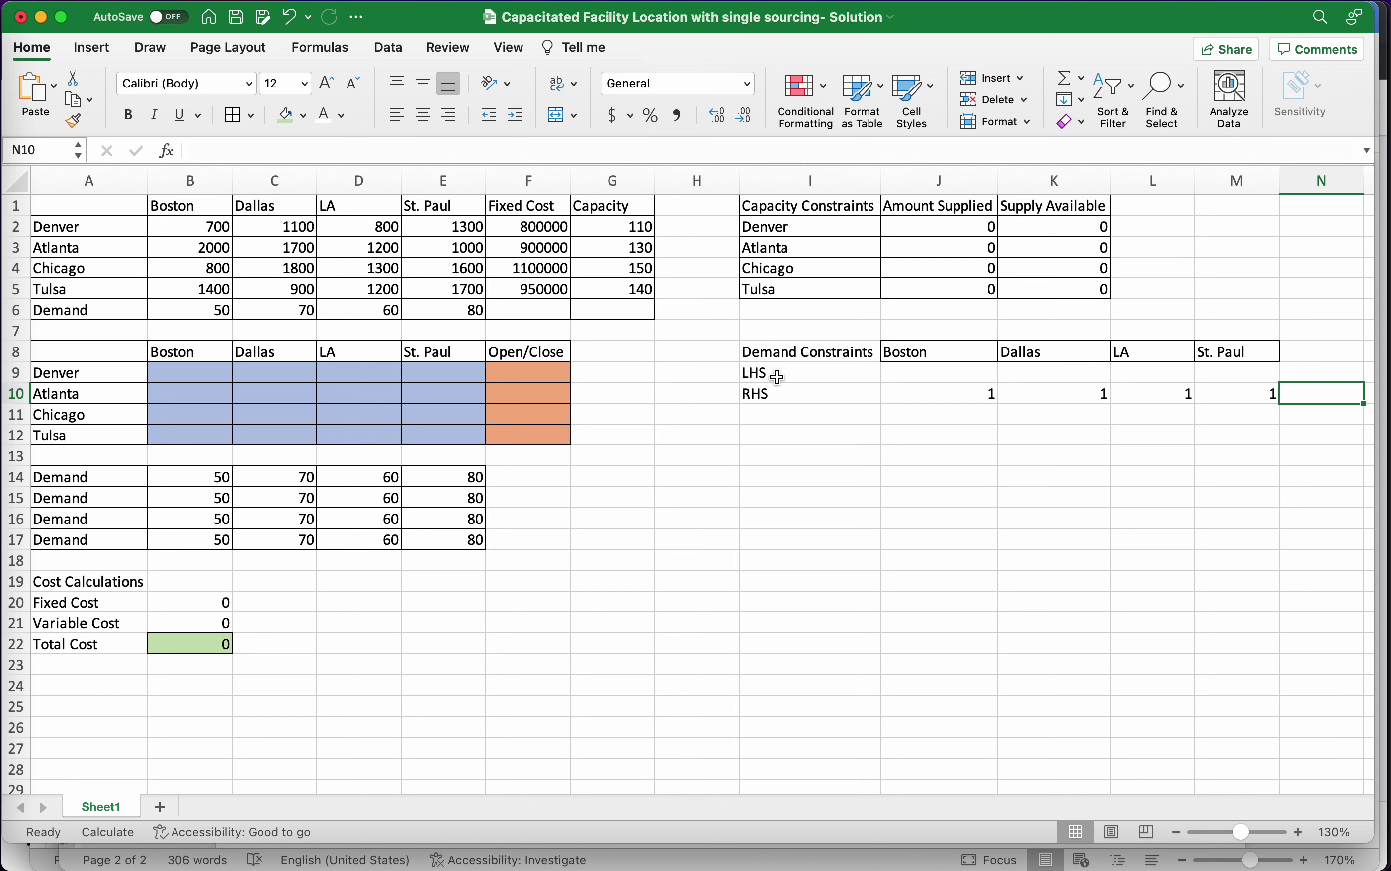
{"action": "left_click_drag", "start_coordinate": [783, 352], "coordinate": [1223, 394]}
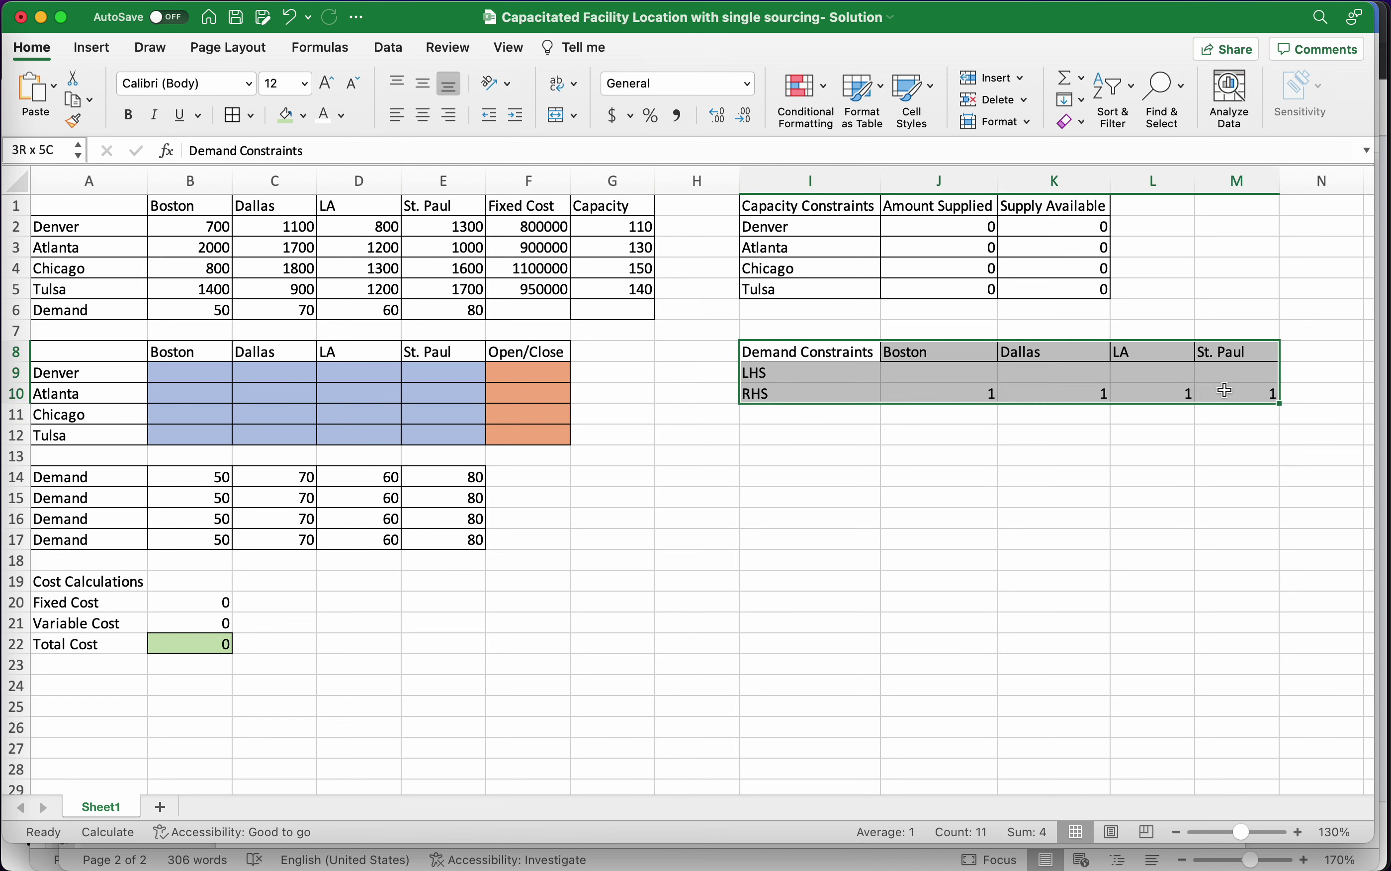
{"action": "left_click", "coordinate": [259, 118]}
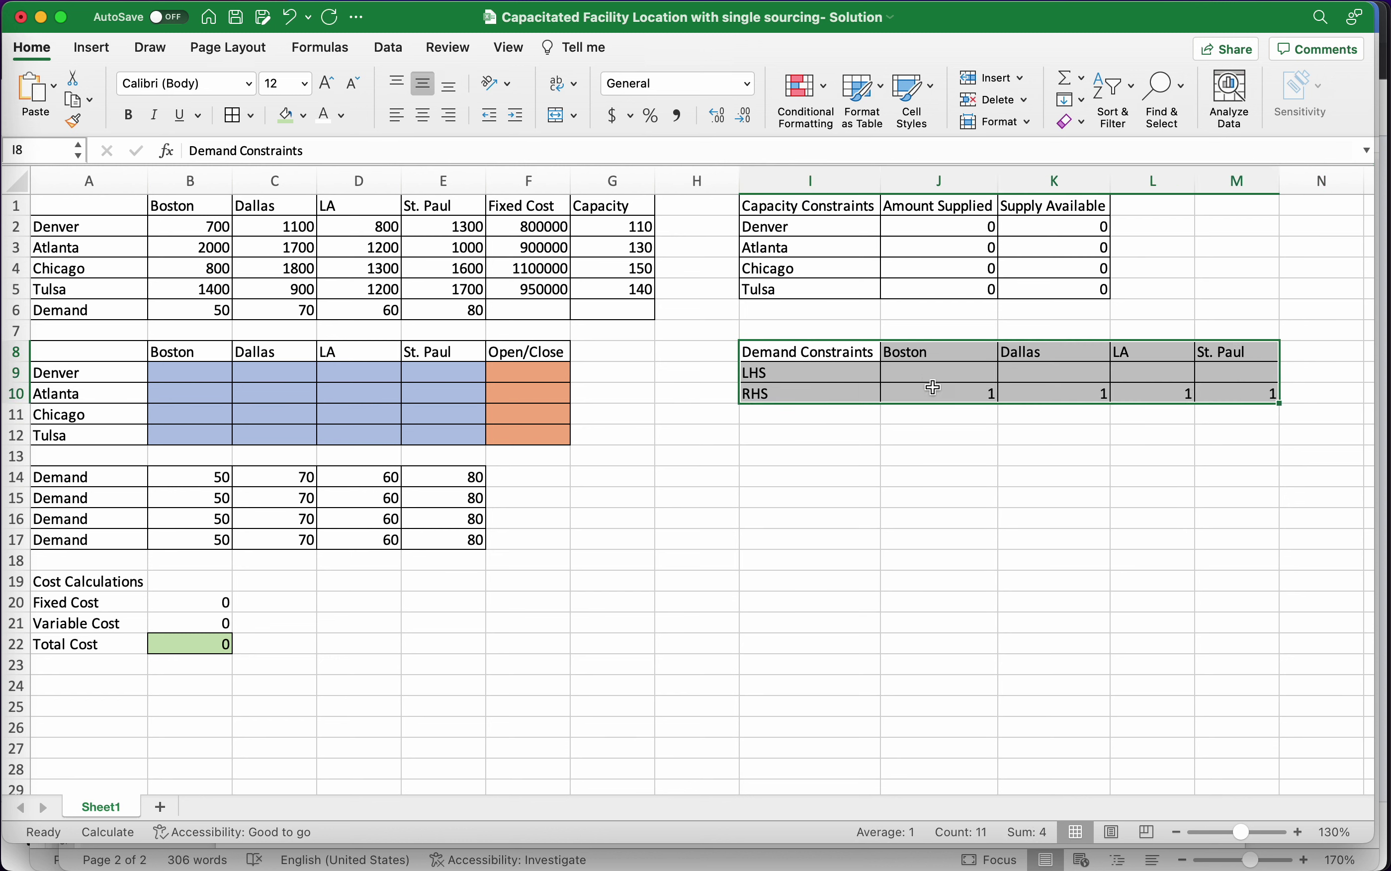
Calculate Boston's LHS in J9 with =SUM(B9:B12), totalling its assignment cells over all plants
{"action": "left_click", "coordinate": [931, 371]}
{"action": "type", "text": "=sum("}
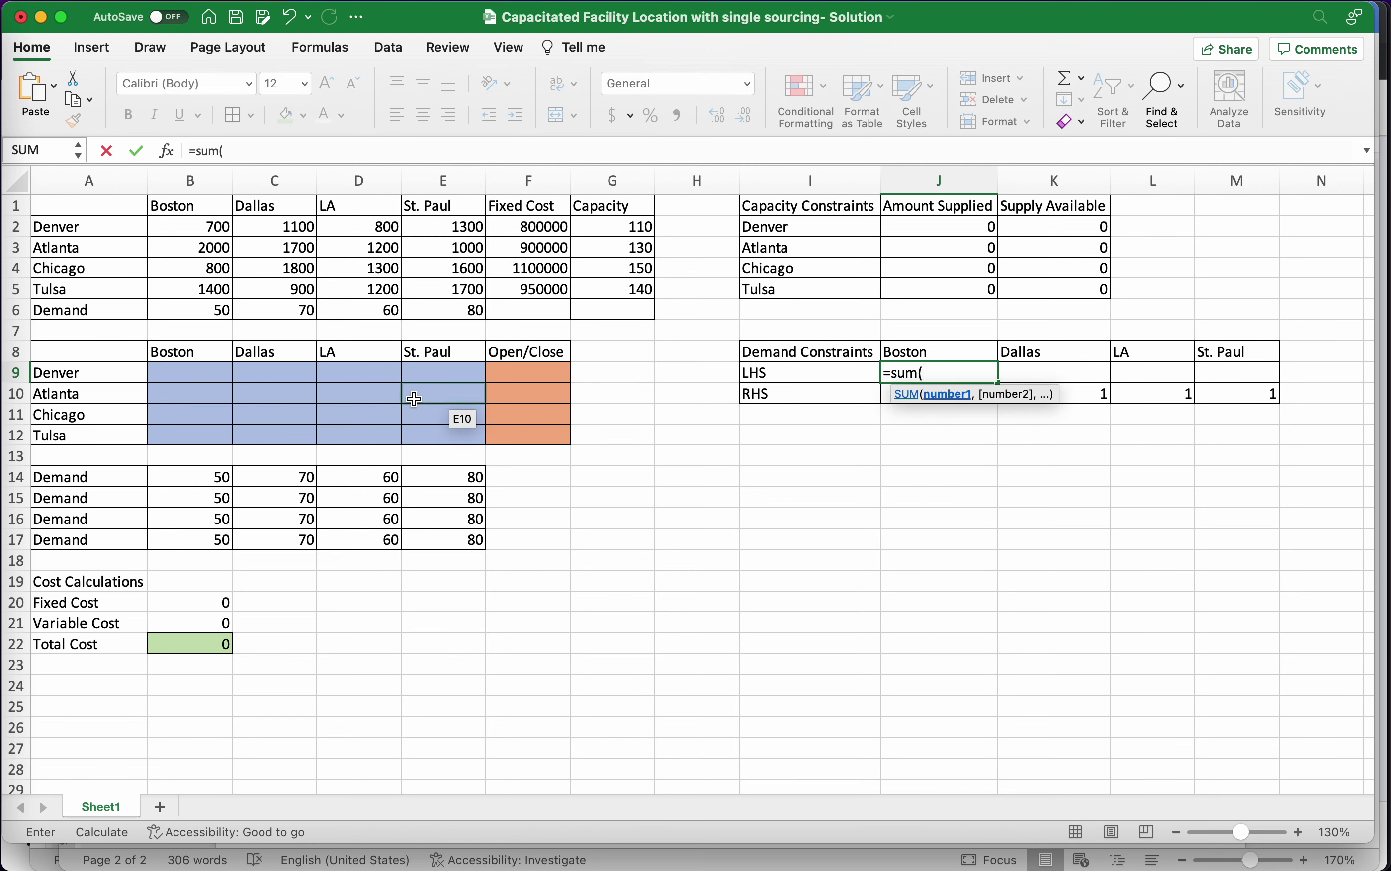
{"action": "left_click_drag", "start_coordinate": [168, 375], "coordinate": [167, 439]}
{"action": "type", "text": ")"}
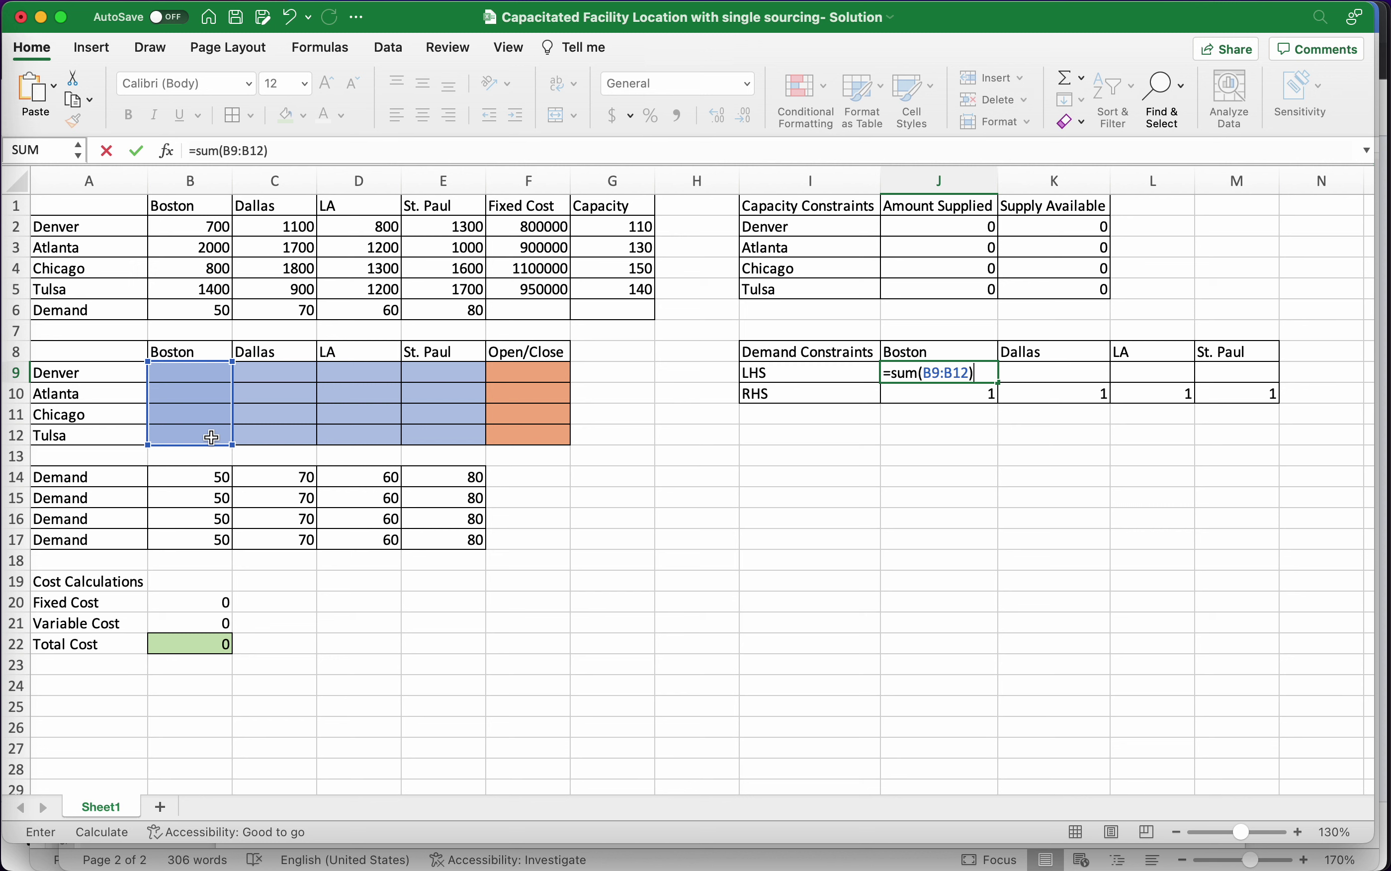
{"action": "key", "text": "Return"}
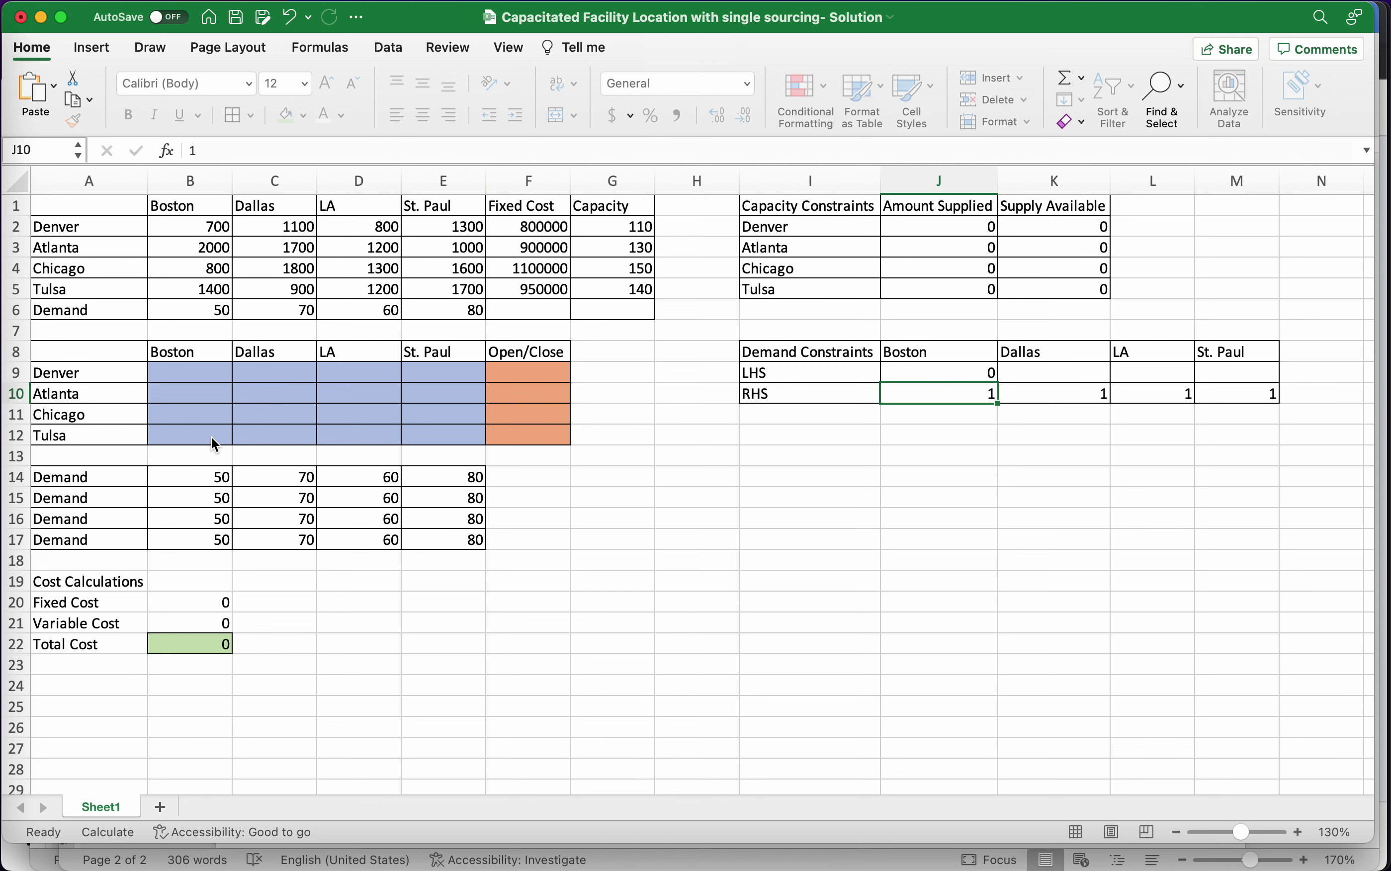
Fill the LHS formula from J9 across to M9 and check the cell references in St. Paul's formula
{"action": "left_click", "coordinate": [979, 376]}
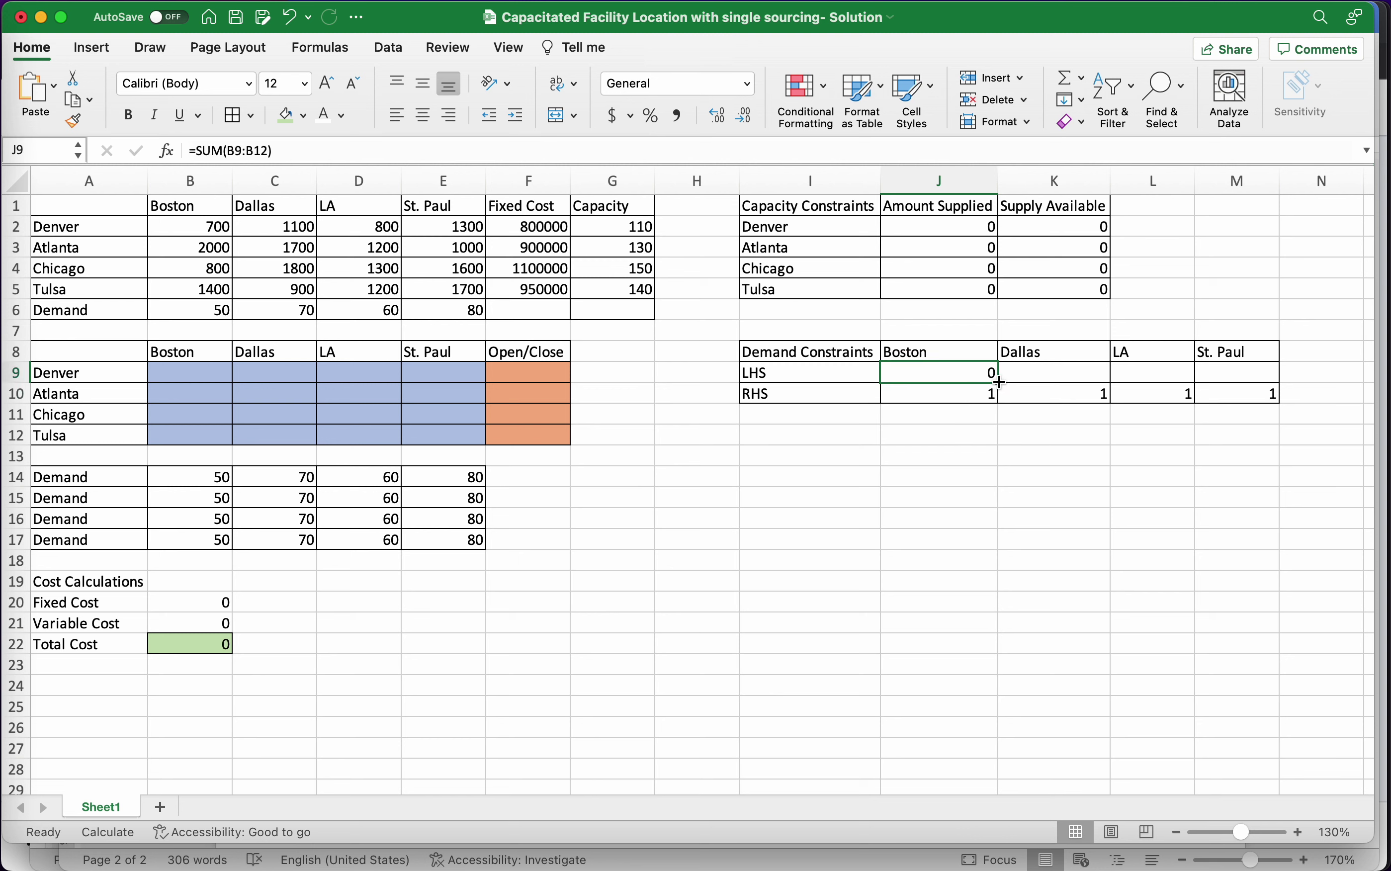
{"action": "left_click_drag", "start_coordinate": [1001, 382], "coordinate": [1258, 377]}
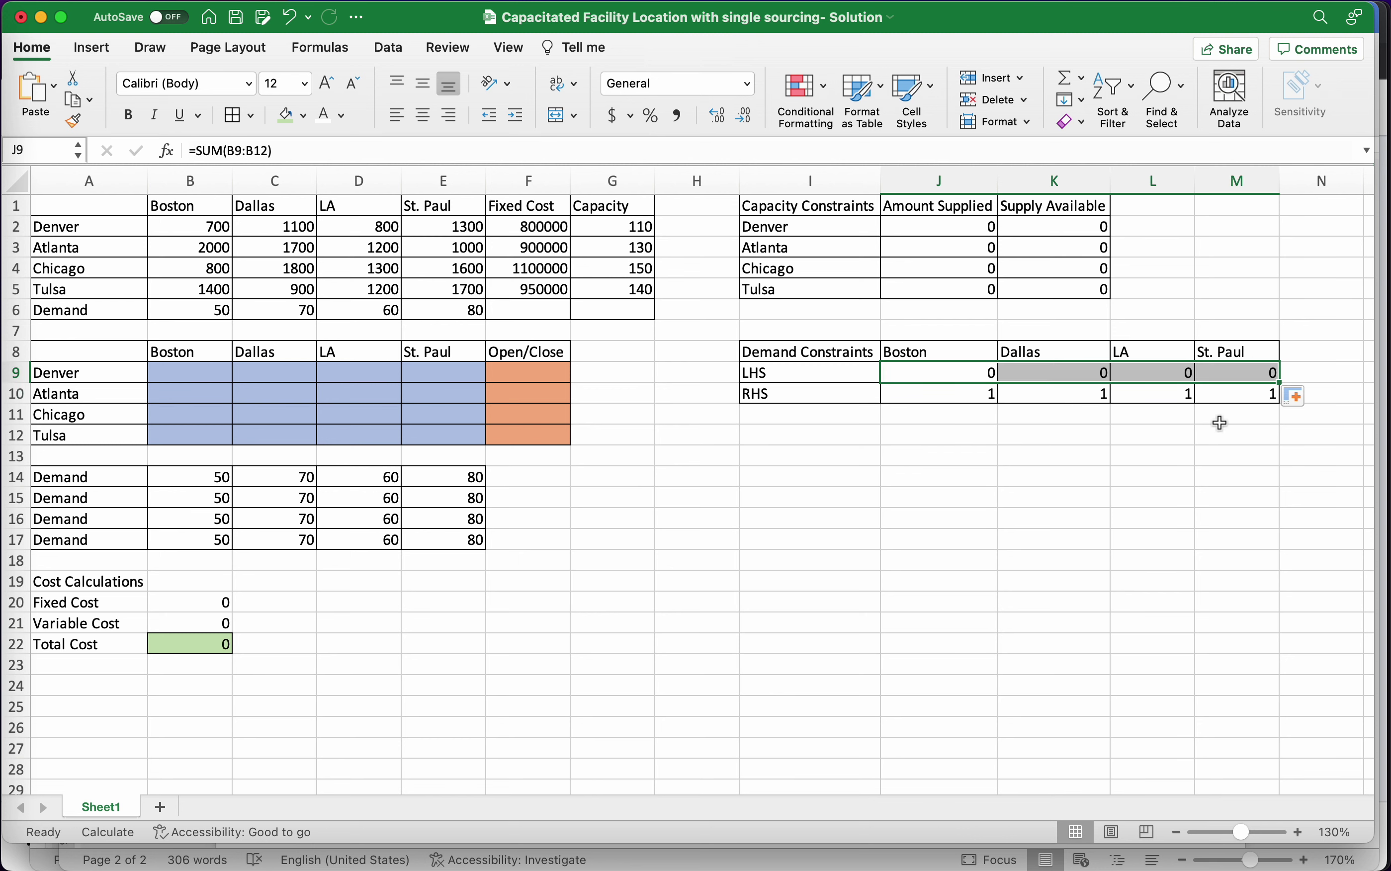
{"action": "left_click", "coordinate": [1106, 568]}
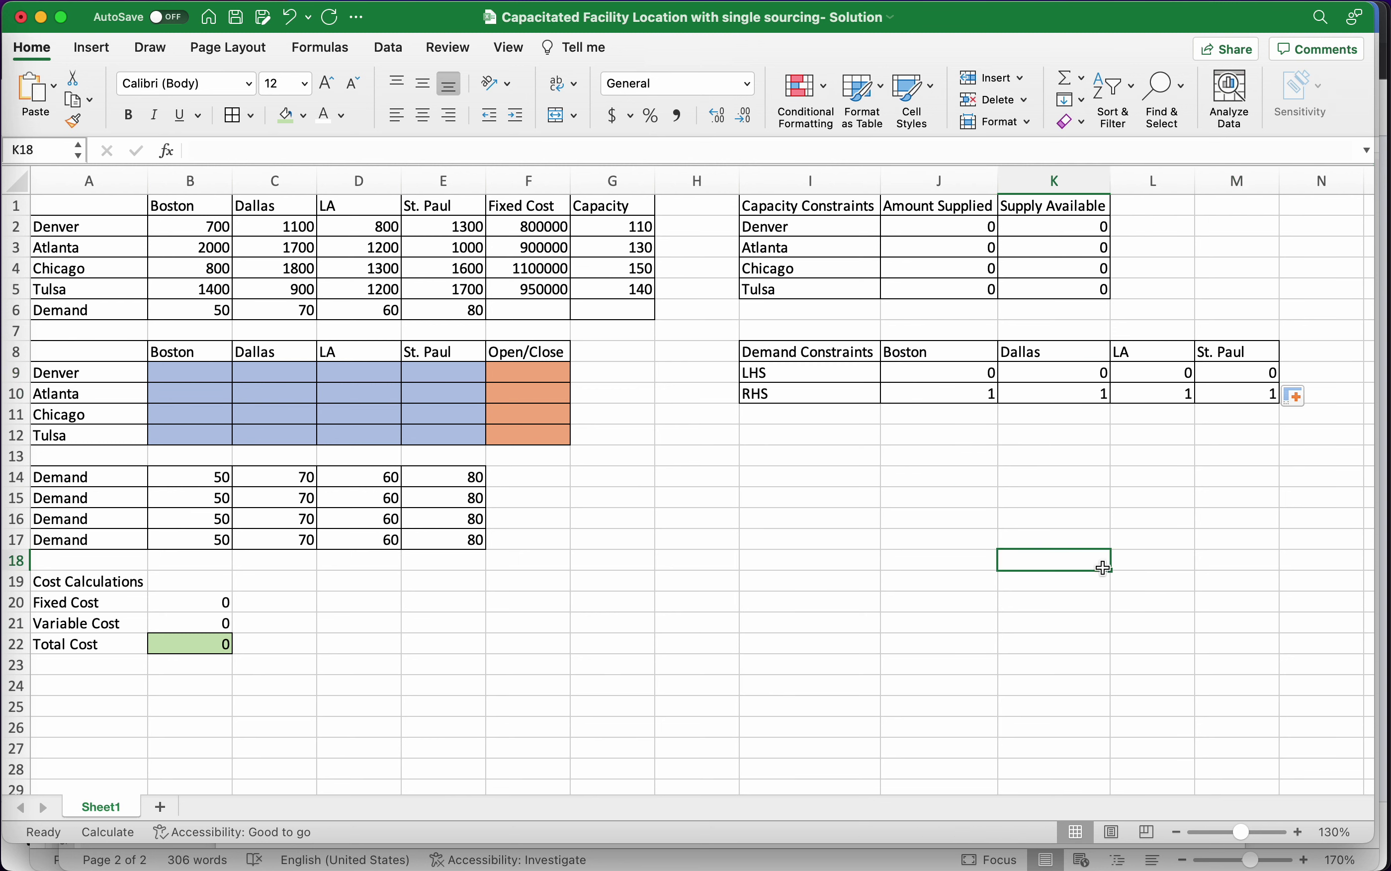
{"action": "double_click", "coordinate": [1244, 373]}
{"action": "key", "text": "Return"}
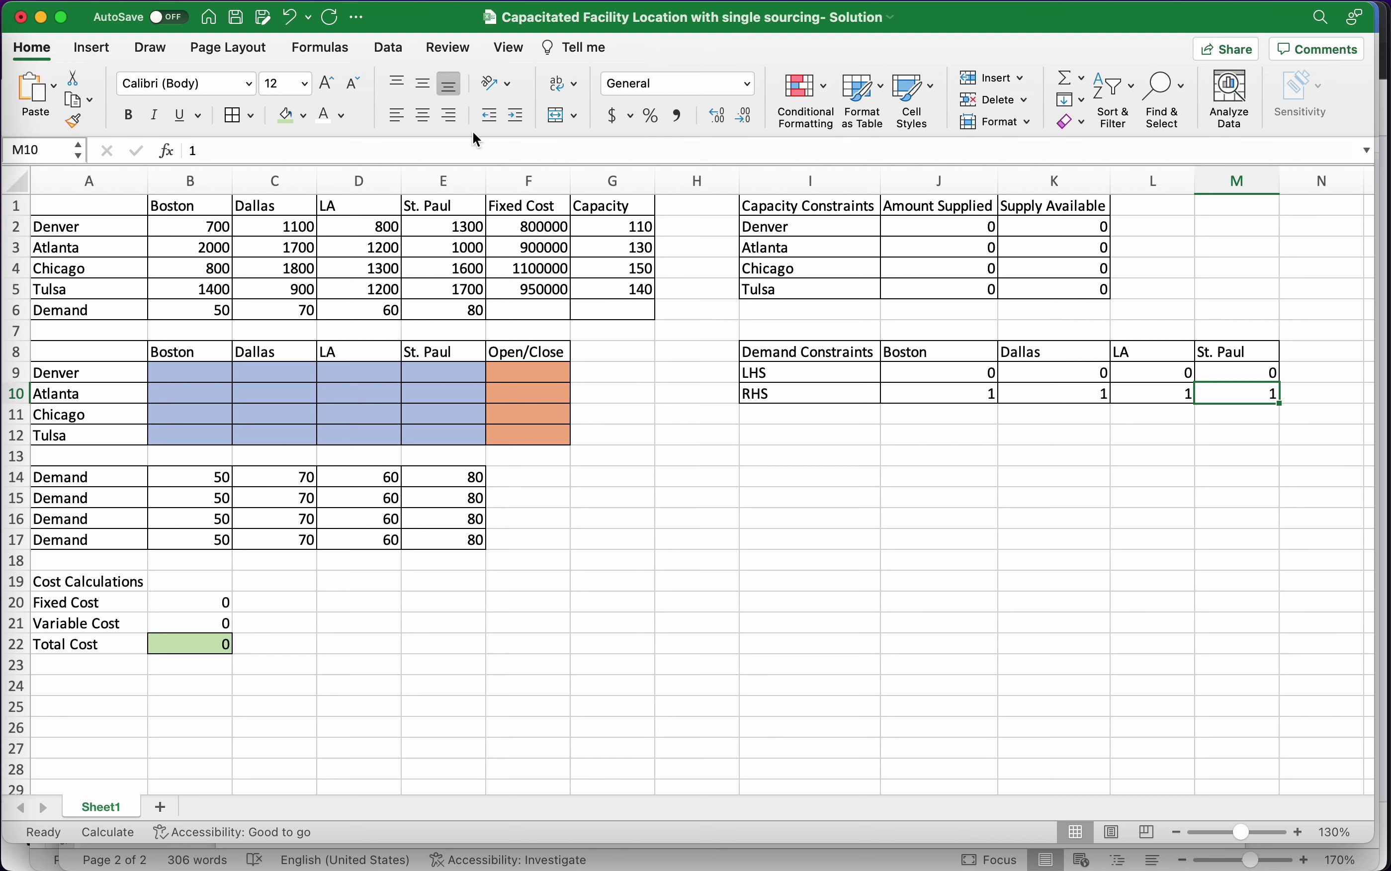
Open Solver and set the objective to minimize the total cost in B22
{"action": "left_click", "coordinate": [396, 50]}
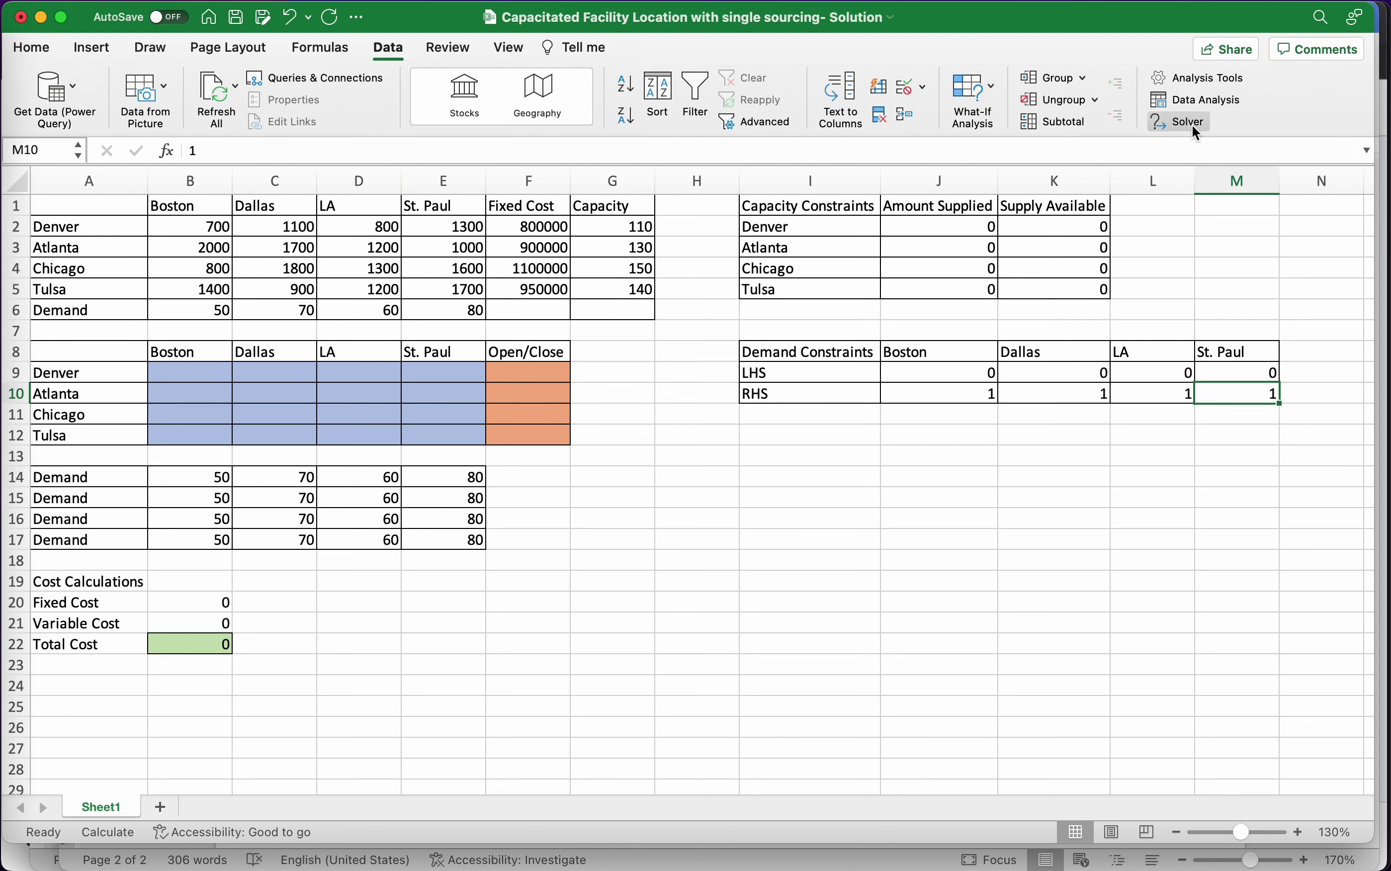
{"action": "left_click", "coordinate": [1194, 128]}
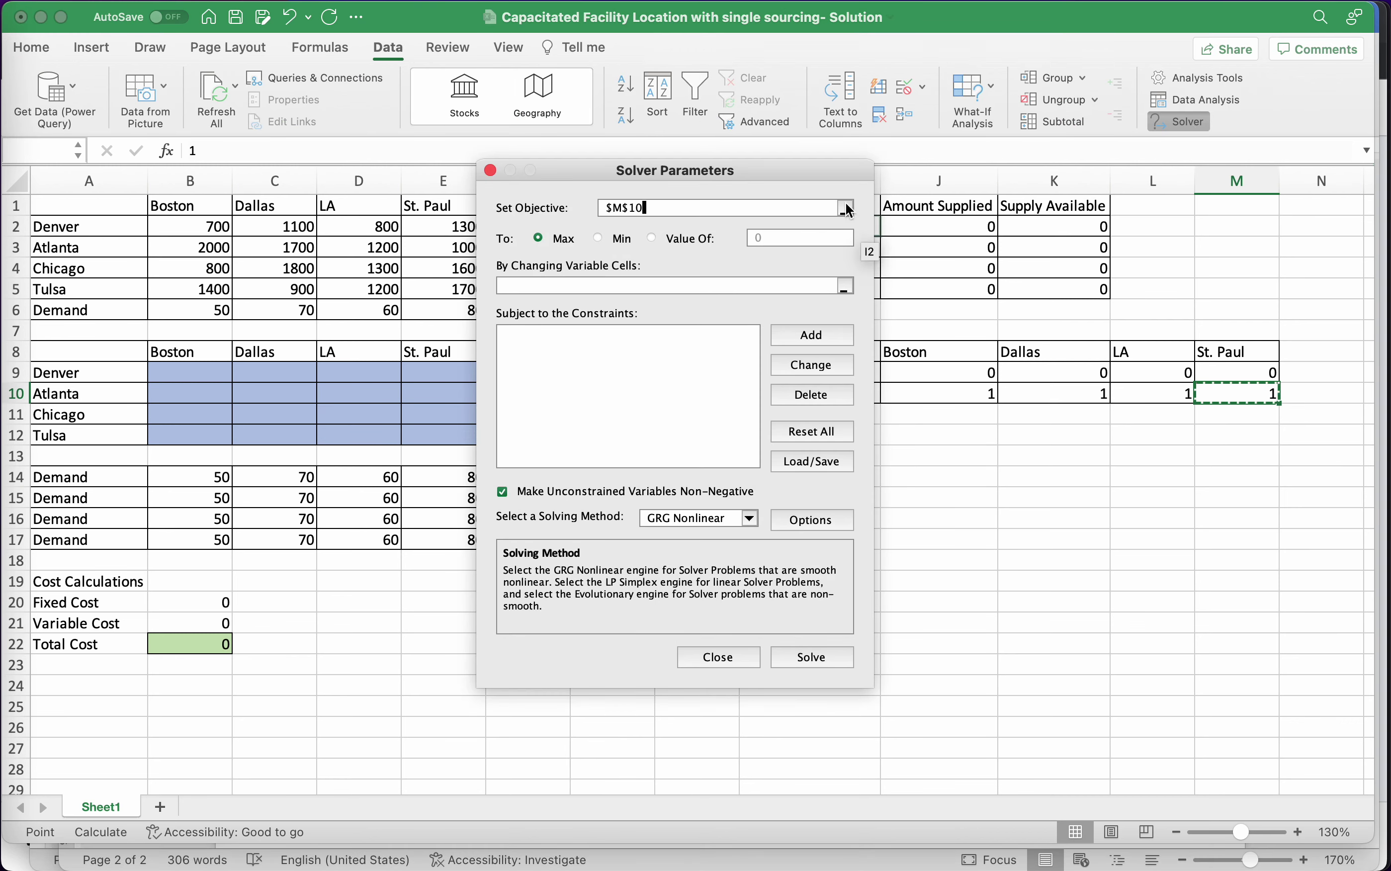
{"action": "left_click", "coordinate": [848, 208]}
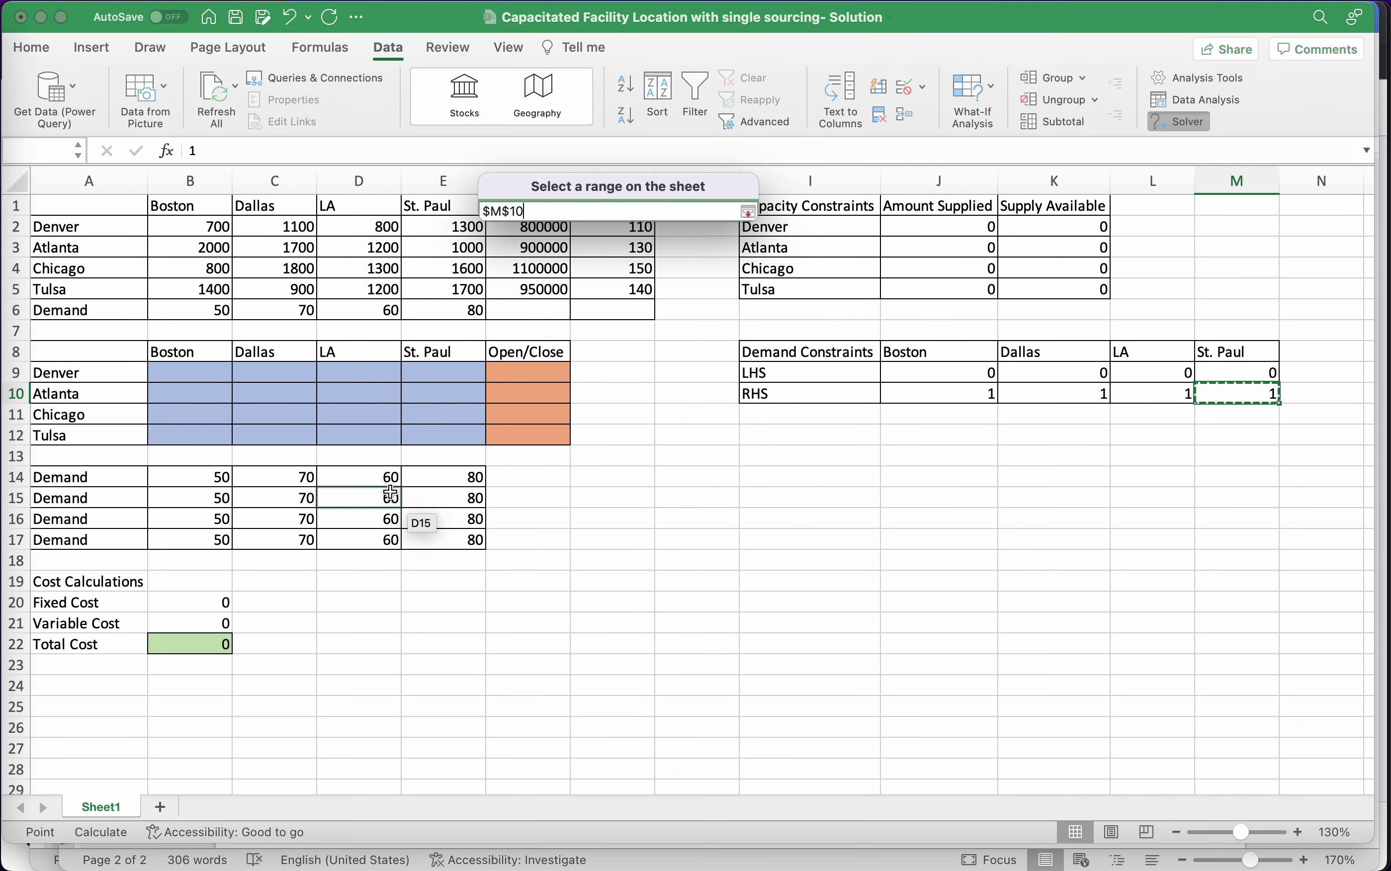
{"action": "left_click", "coordinate": [207, 649]}
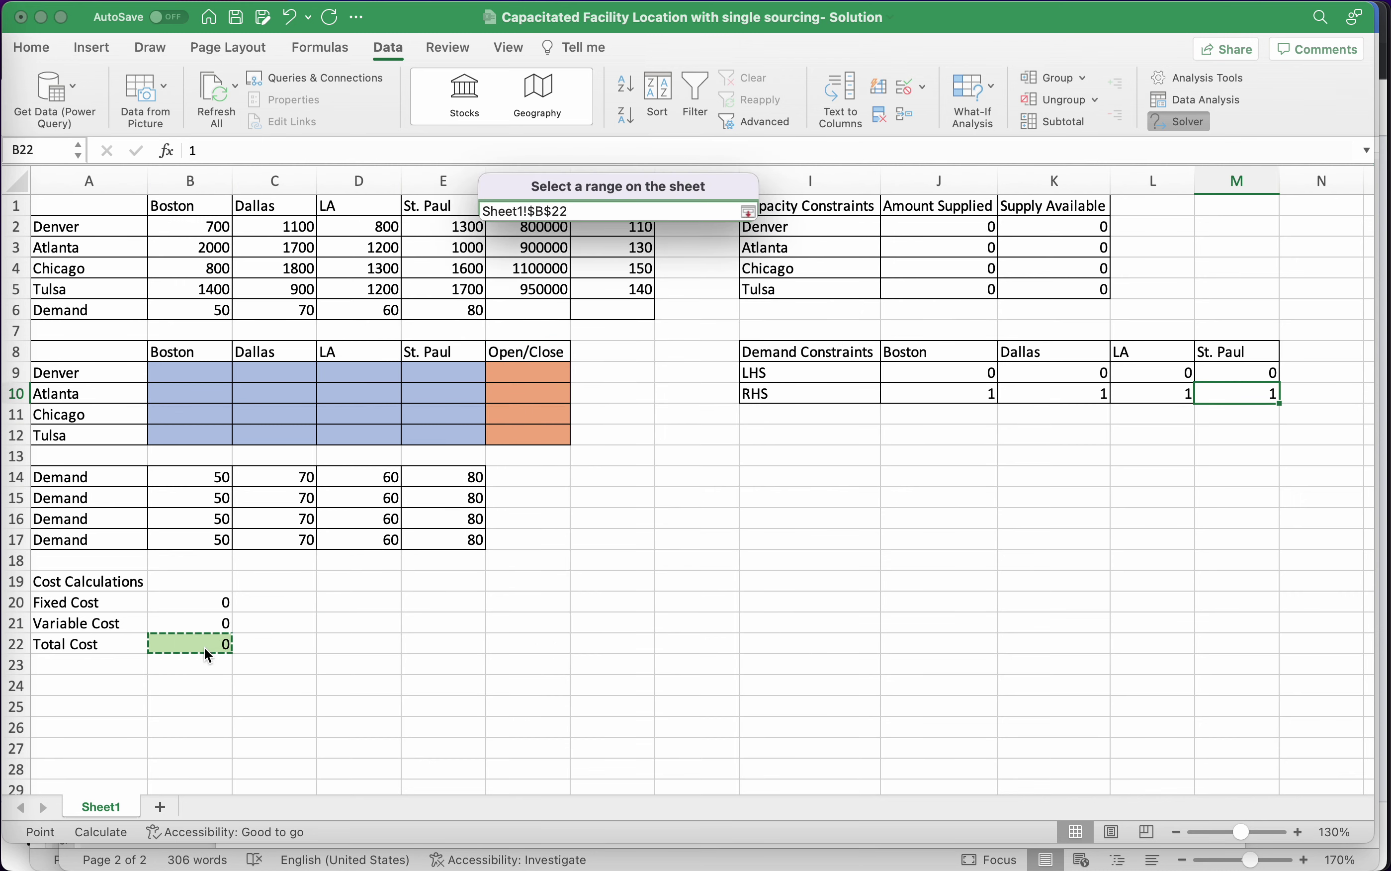
{"action": "key", "text": "Return"}
{"action": "left_click", "coordinate": [600, 239]}
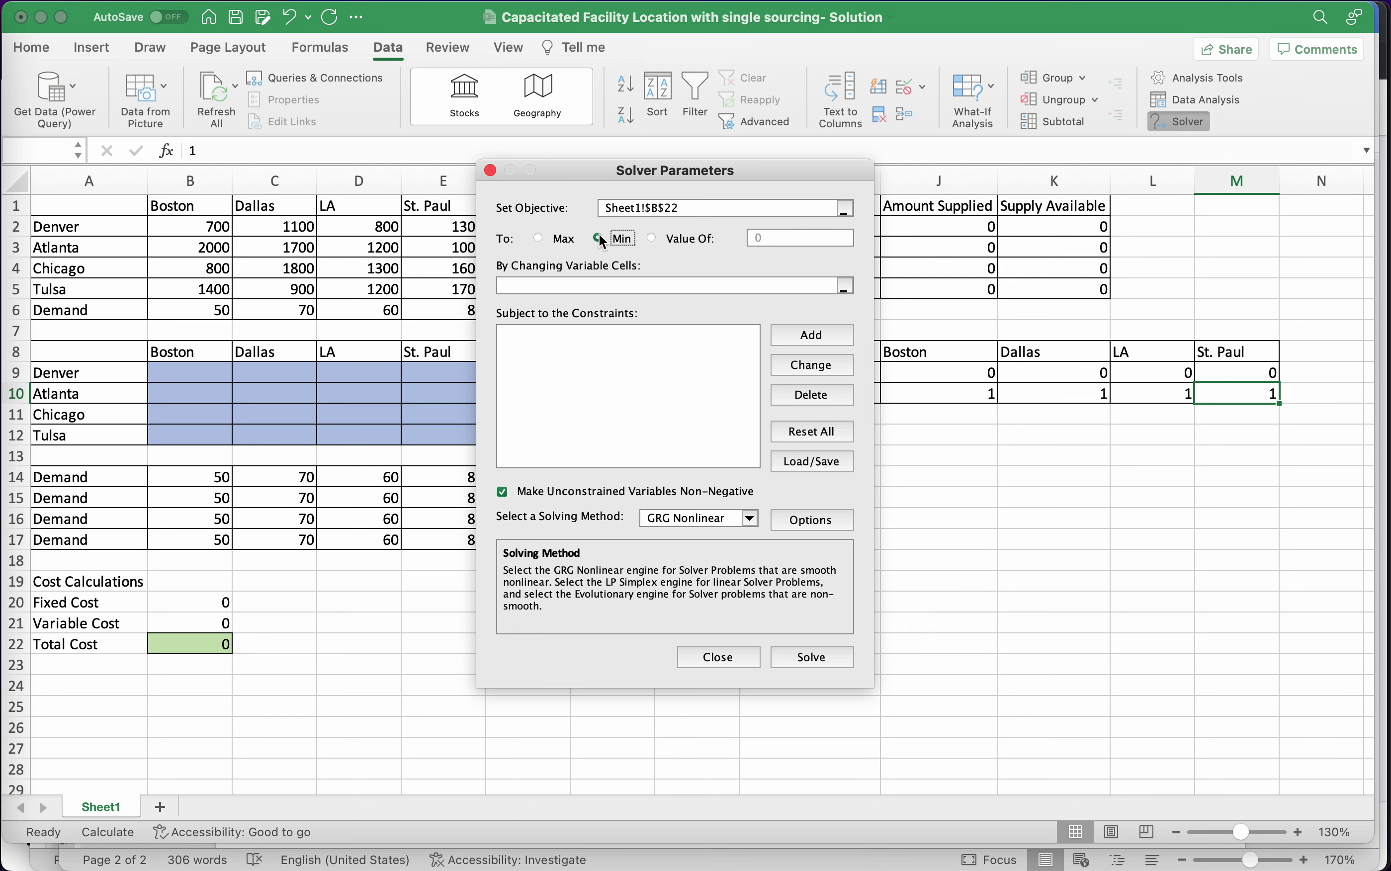
Set Solver's changing variable cells to B9:F12 and the solving method to Simplex LP
{"action": "left_click", "coordinate": [845, 286]}
{"action": "left_click_drag", "start_coordinate": [202, 378], "coordinate": [529, 443]}
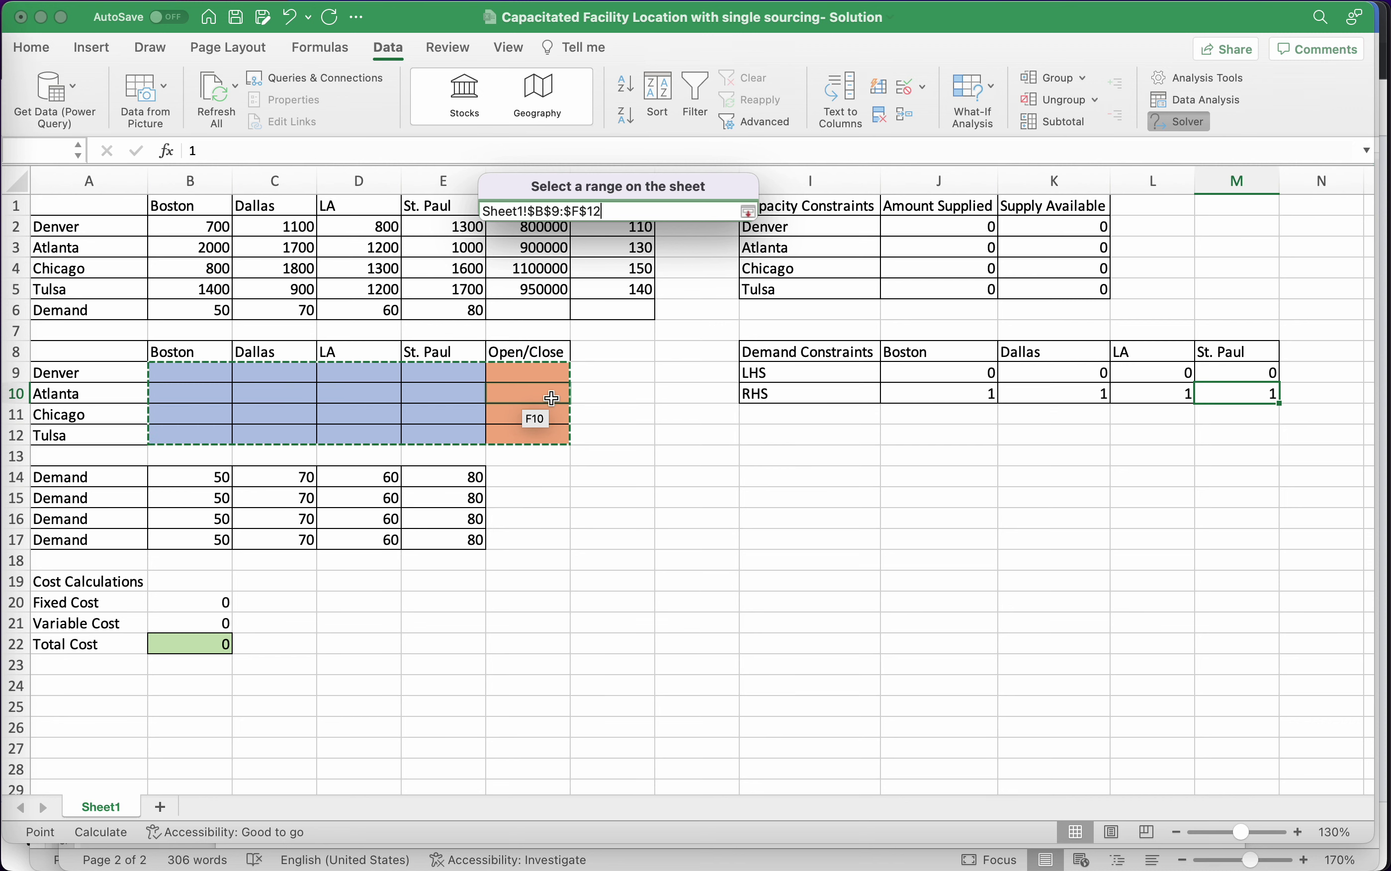
{"action": "key", "text": "Return"}
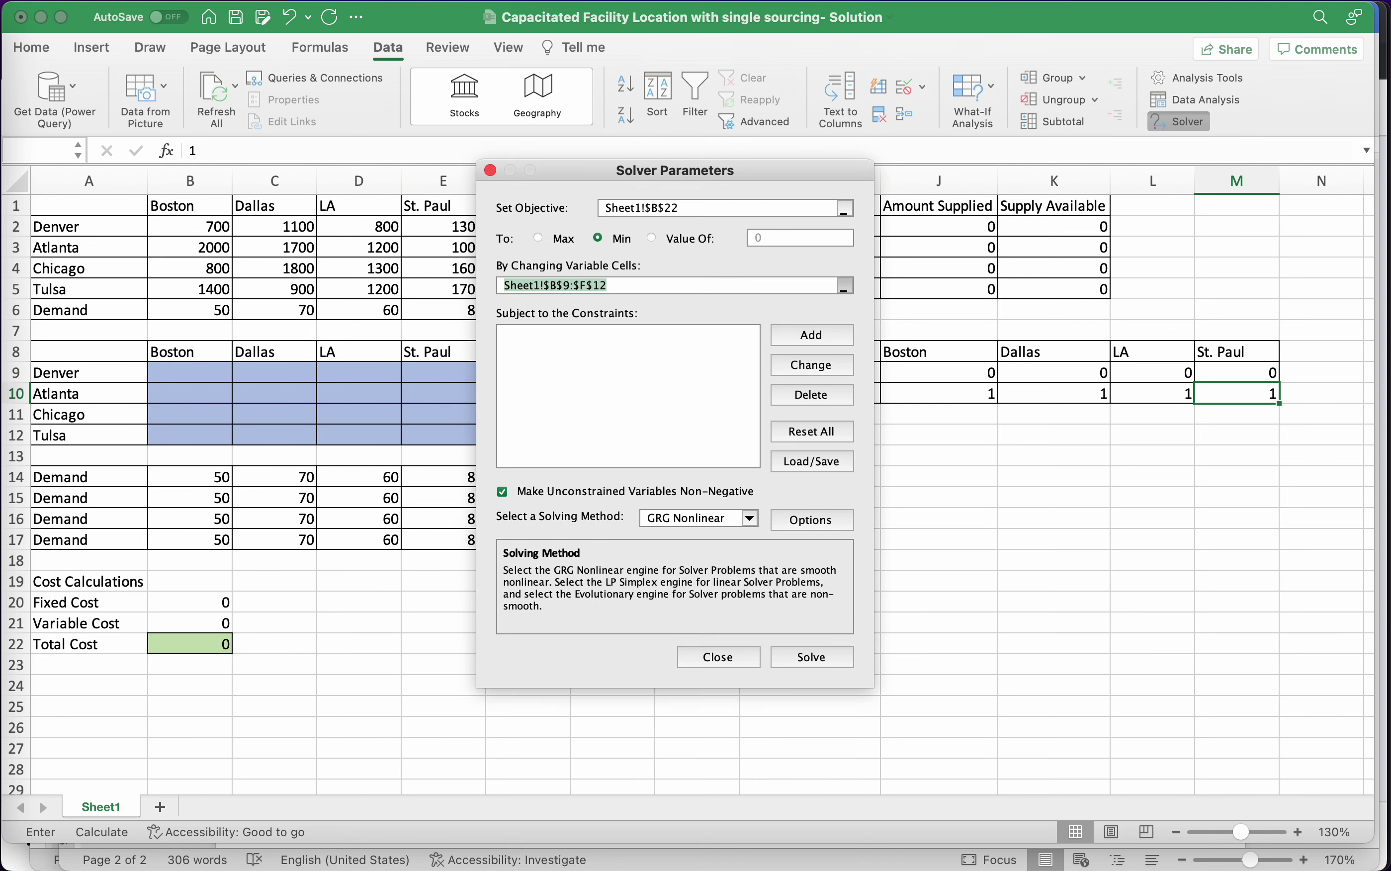
{"action": "left_click", "coordinate": [686, 516]}
{"action": "left_click", "coordinate": [691, 551]}
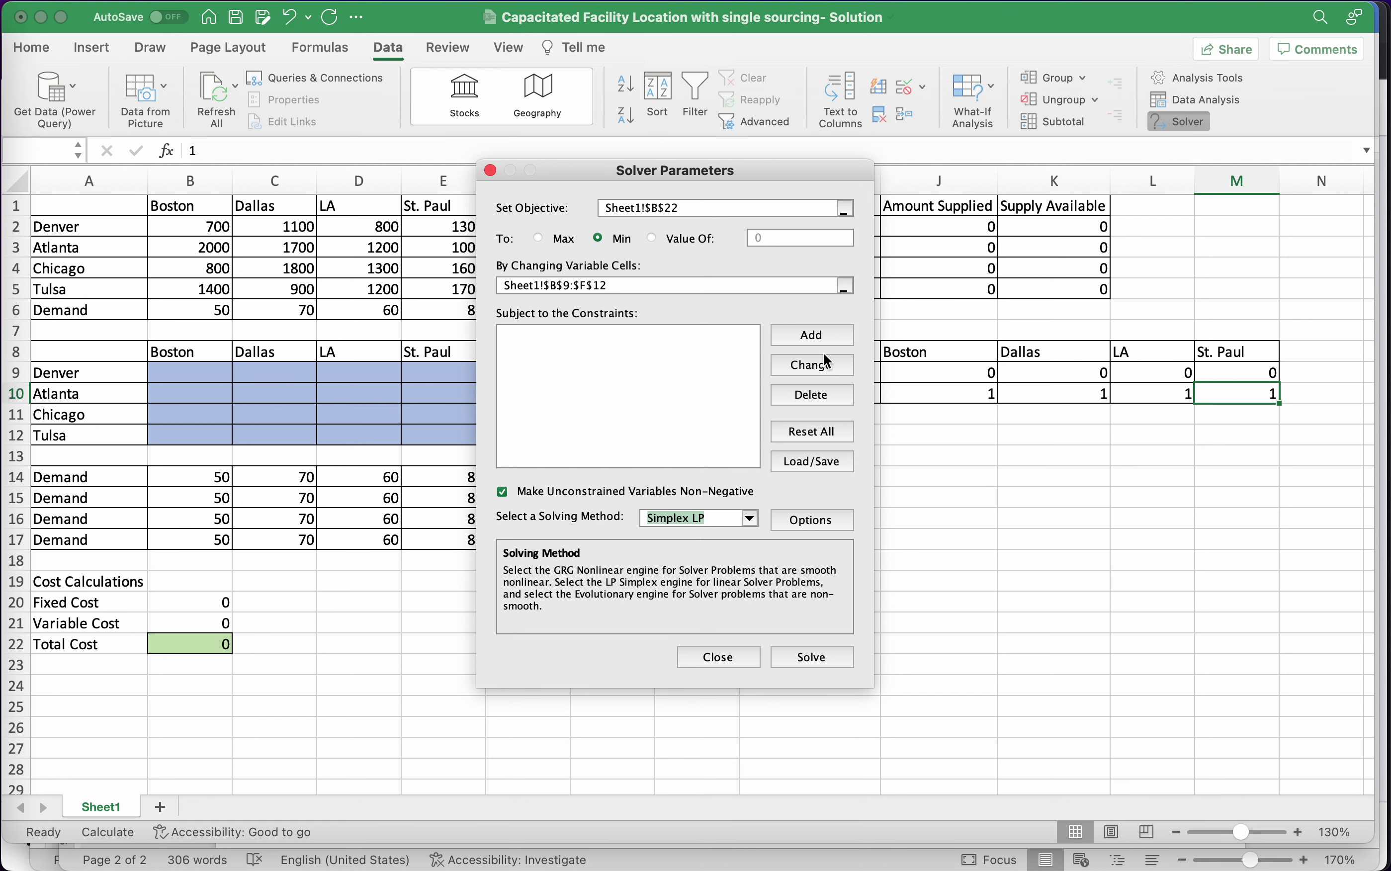
Add the capacity constraint requiring Amount Supplied J2:J5 <= Supply Available K2:K5
{"action": "left_click", "coordinate": [824, 338]}
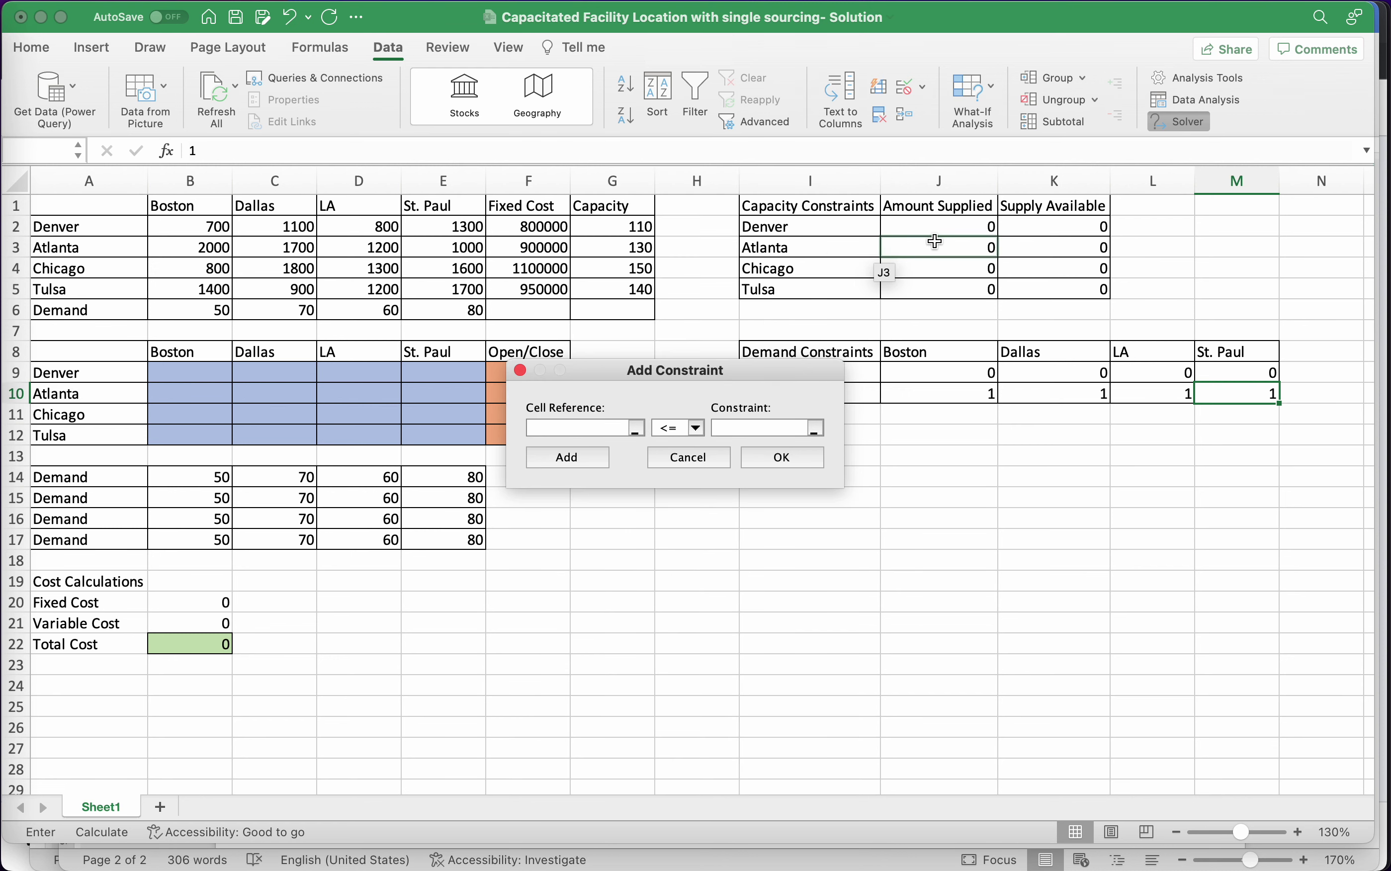
{"action": "left_click_drag", "start_coordinate": [960, 229], "coordinate": [964, 282]}
{"action": "left_click", "coordinate": [750, 427]}
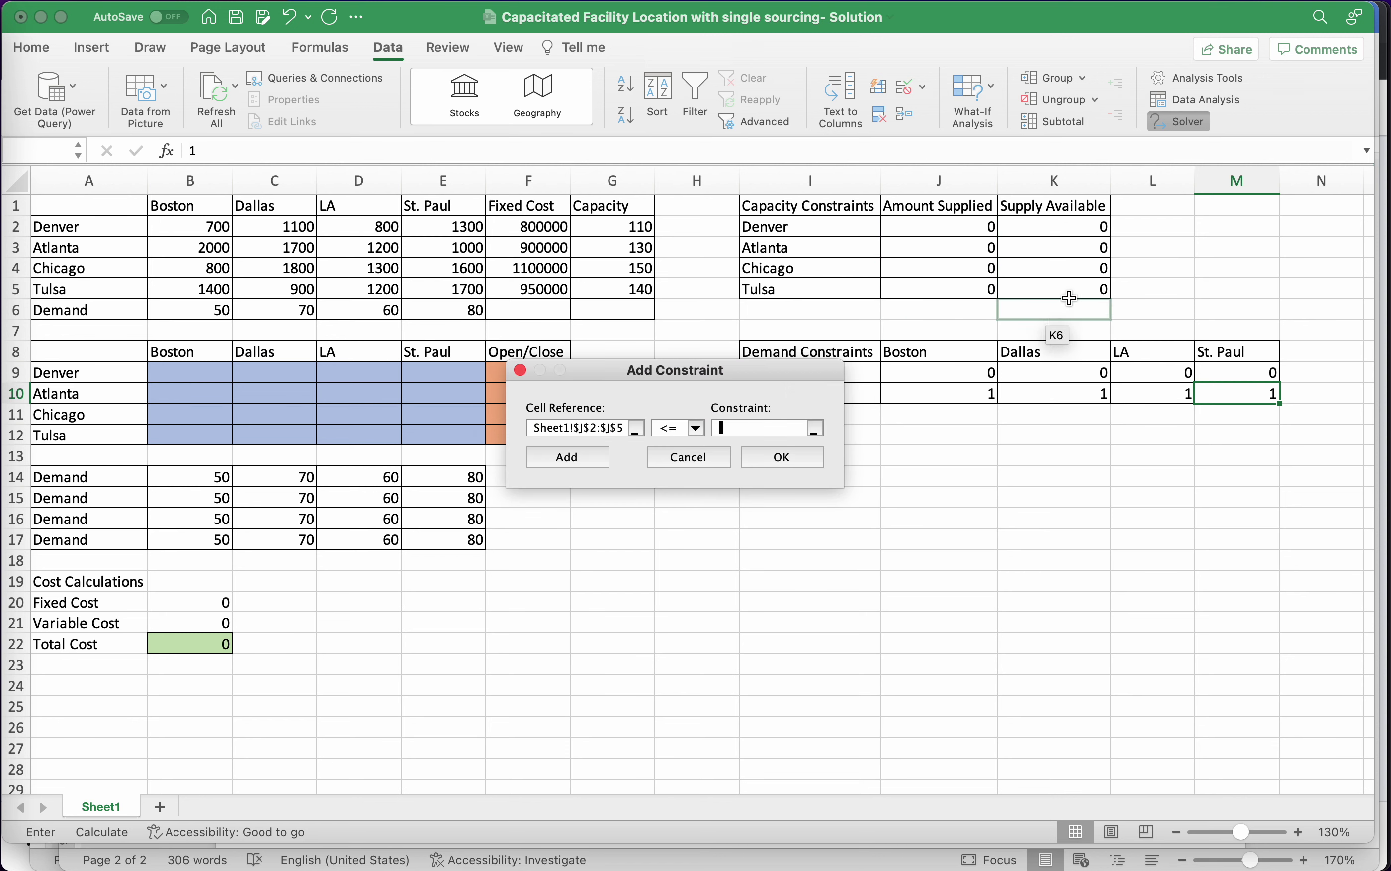
{"action": "left_click_drag", "start_coordinate": [1077, 227], "coordinate": [1076, 290]}
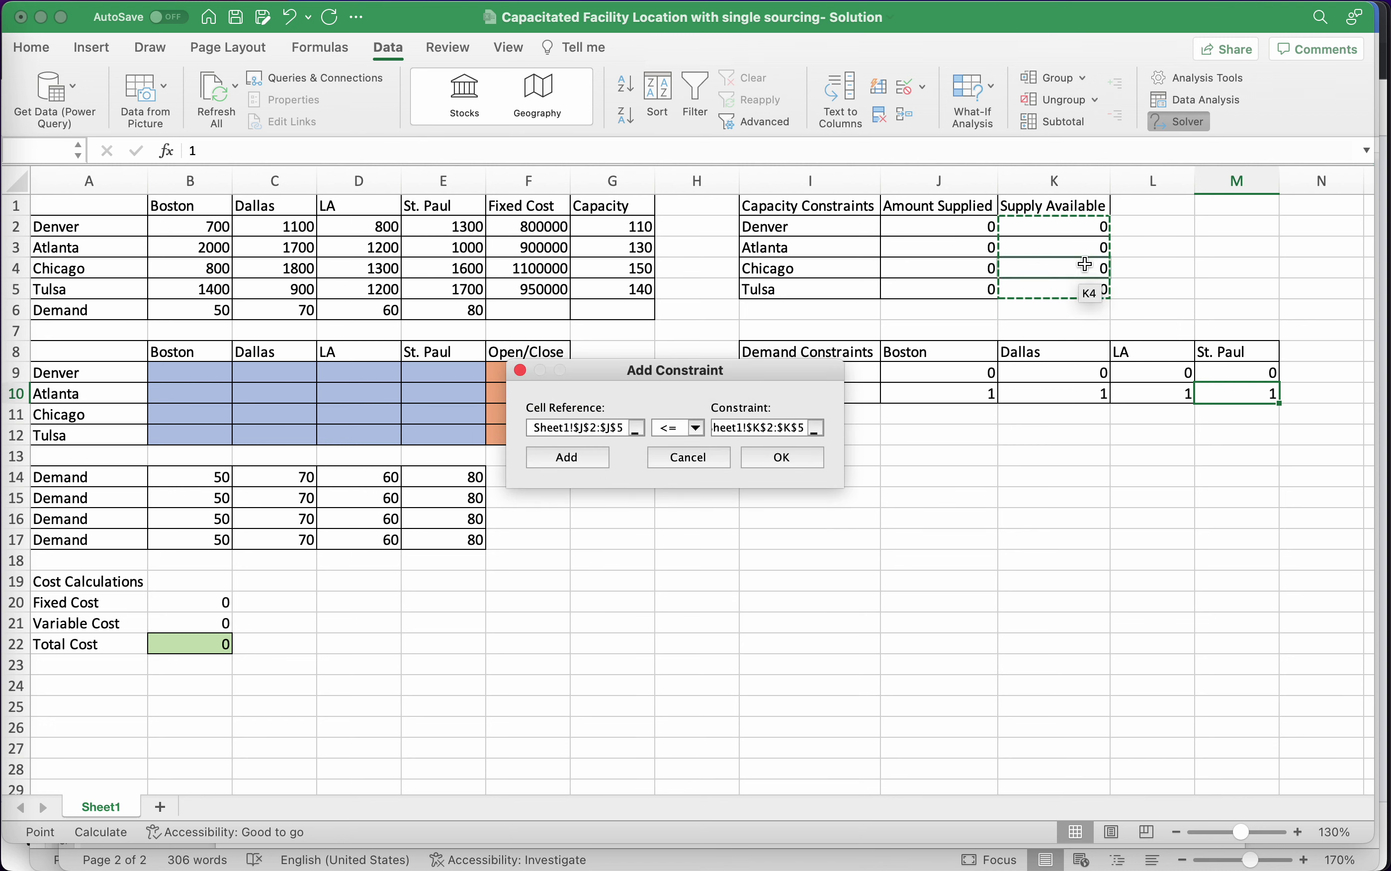
{"action": "left_click", "coordinate": [567, 457]}
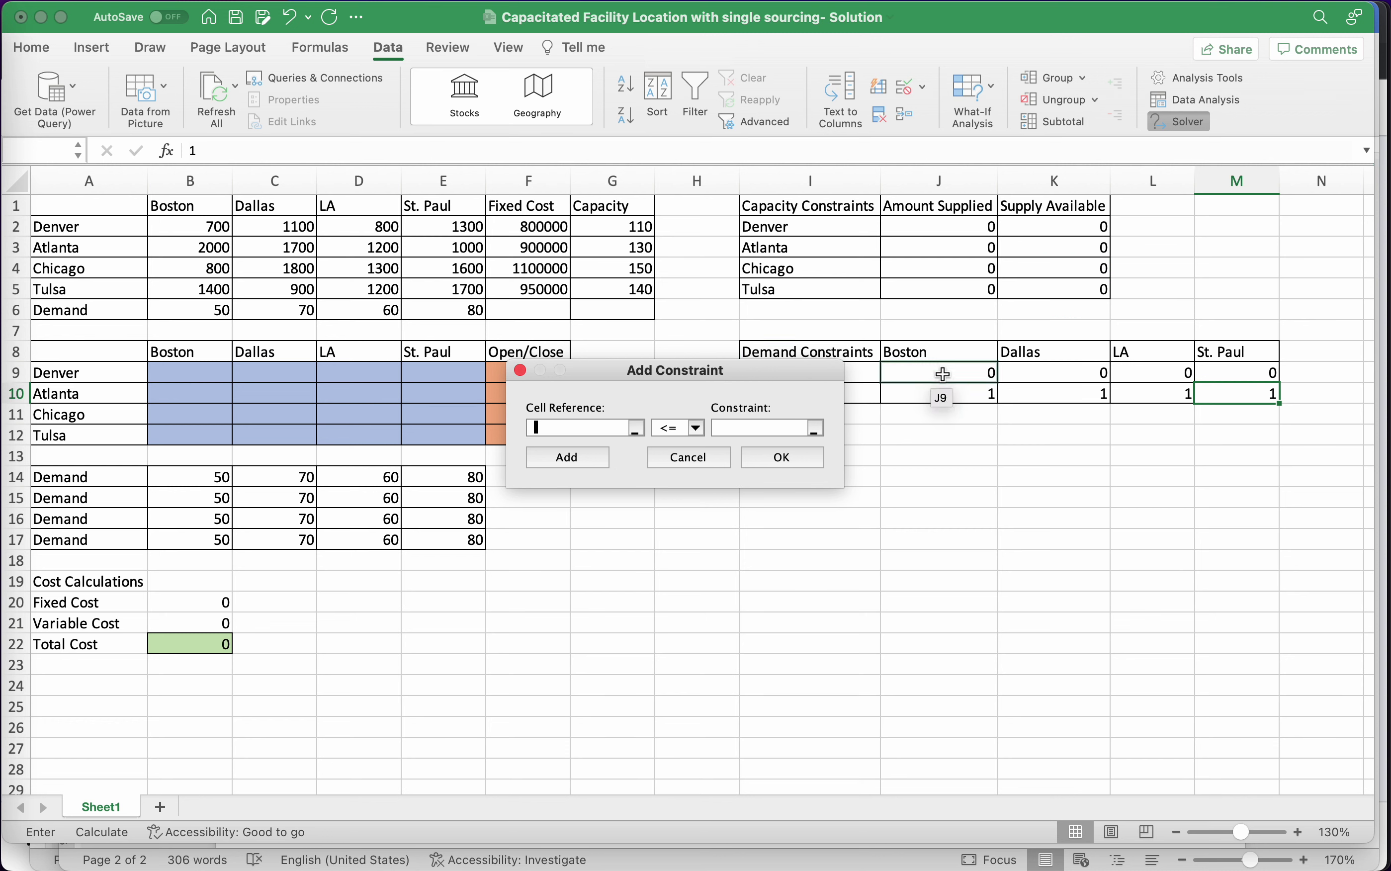
Add the demand constraint requiring the LHS cells J9:M9 = the RHS cells J10:M10
{"action": "left_click_drag", "start_coordinate": [936, 369], "coordinate": [1216, 377]}
{"action": "left_click", "coordinate": [680, 428]}
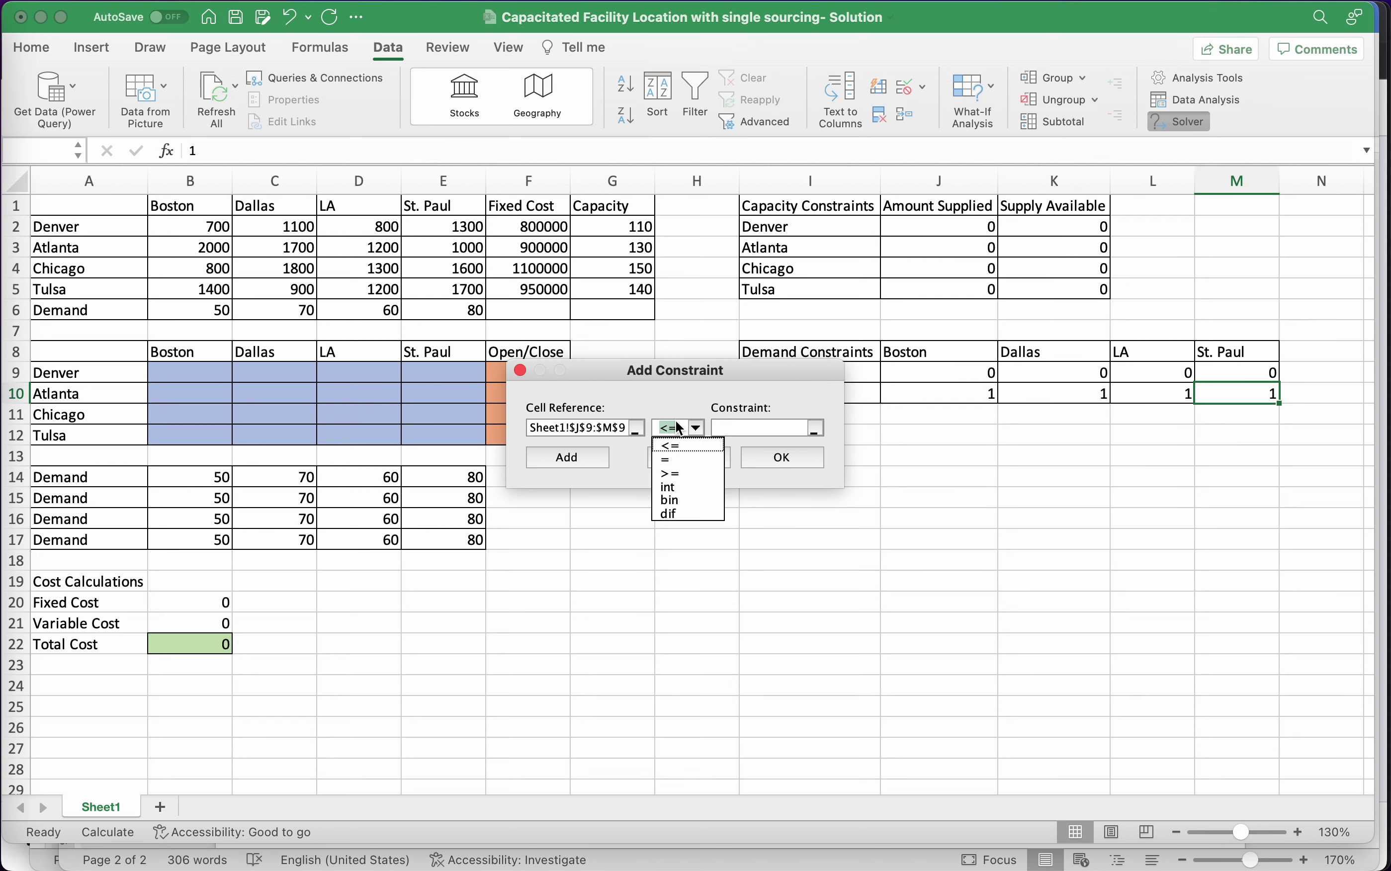
{"action": "left_click", "coordinate": [675, 459]}
{"action": "left_click_drag", "start_coordinate": [861, 395], "coordinate": [1216, 394]}
{"action": "left_click_drag", "start_coordinate": [955, 395], "coordinate": [1209, 395]}
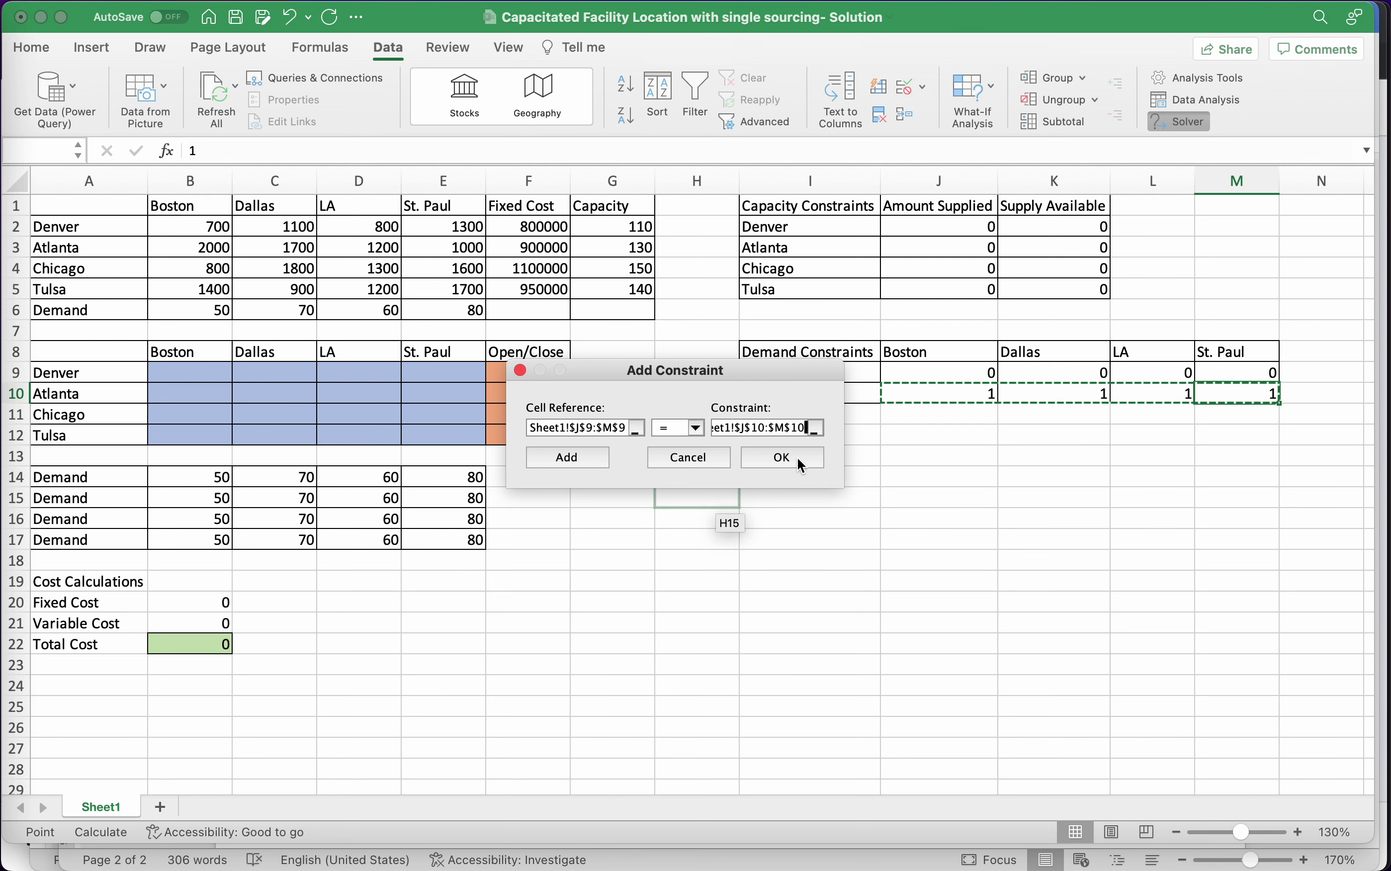
{"action": "left_click", "coordinate": [568, 456]}
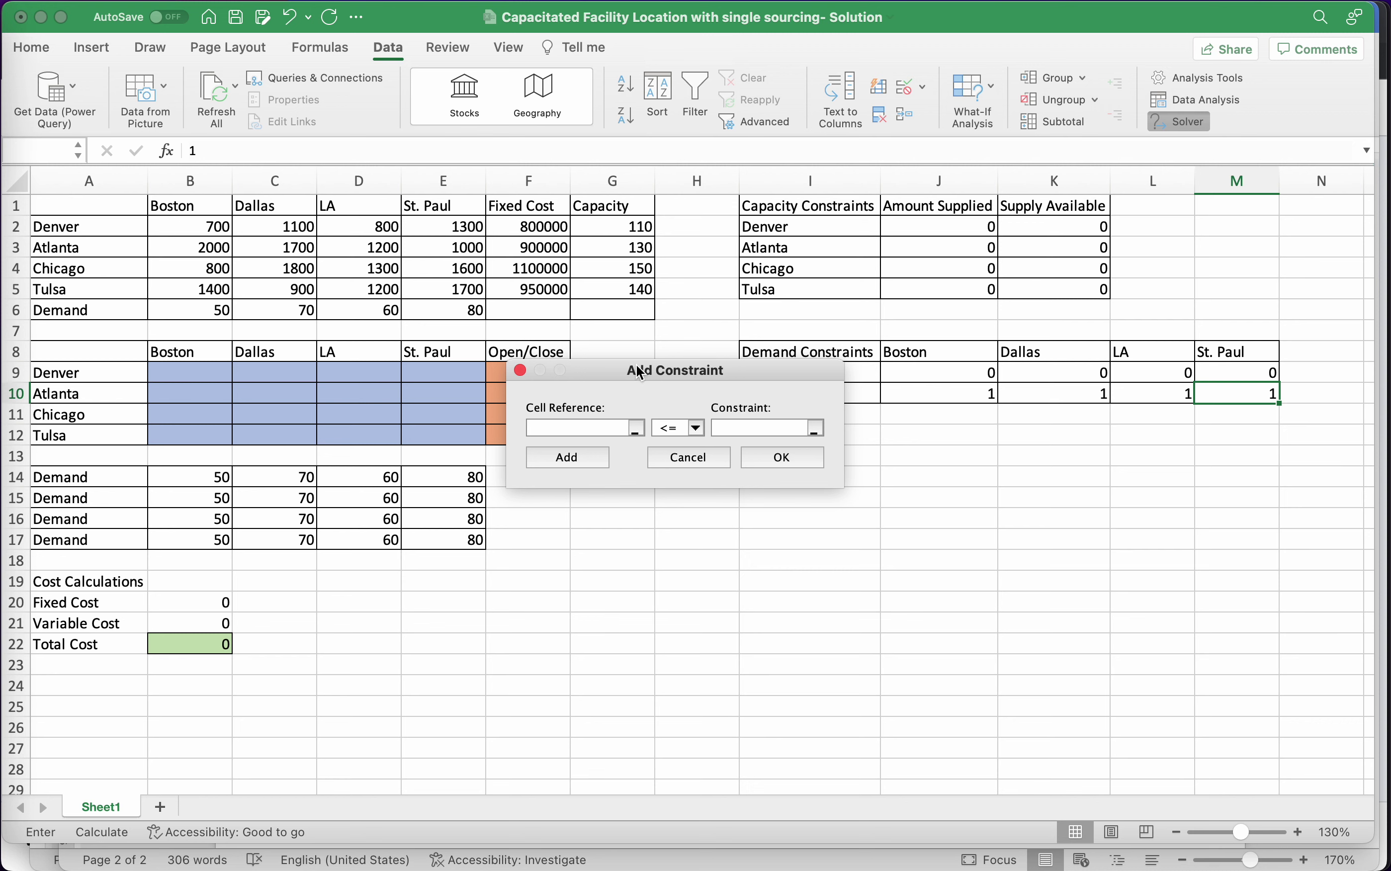
Add a Solver constraint making the decision cells B9:F12 binary, and solve the model, keeping the Solver solution
{"action": "left_click_drag", "start_coordinate": [641, 369], "coordinate": [874, 301]}
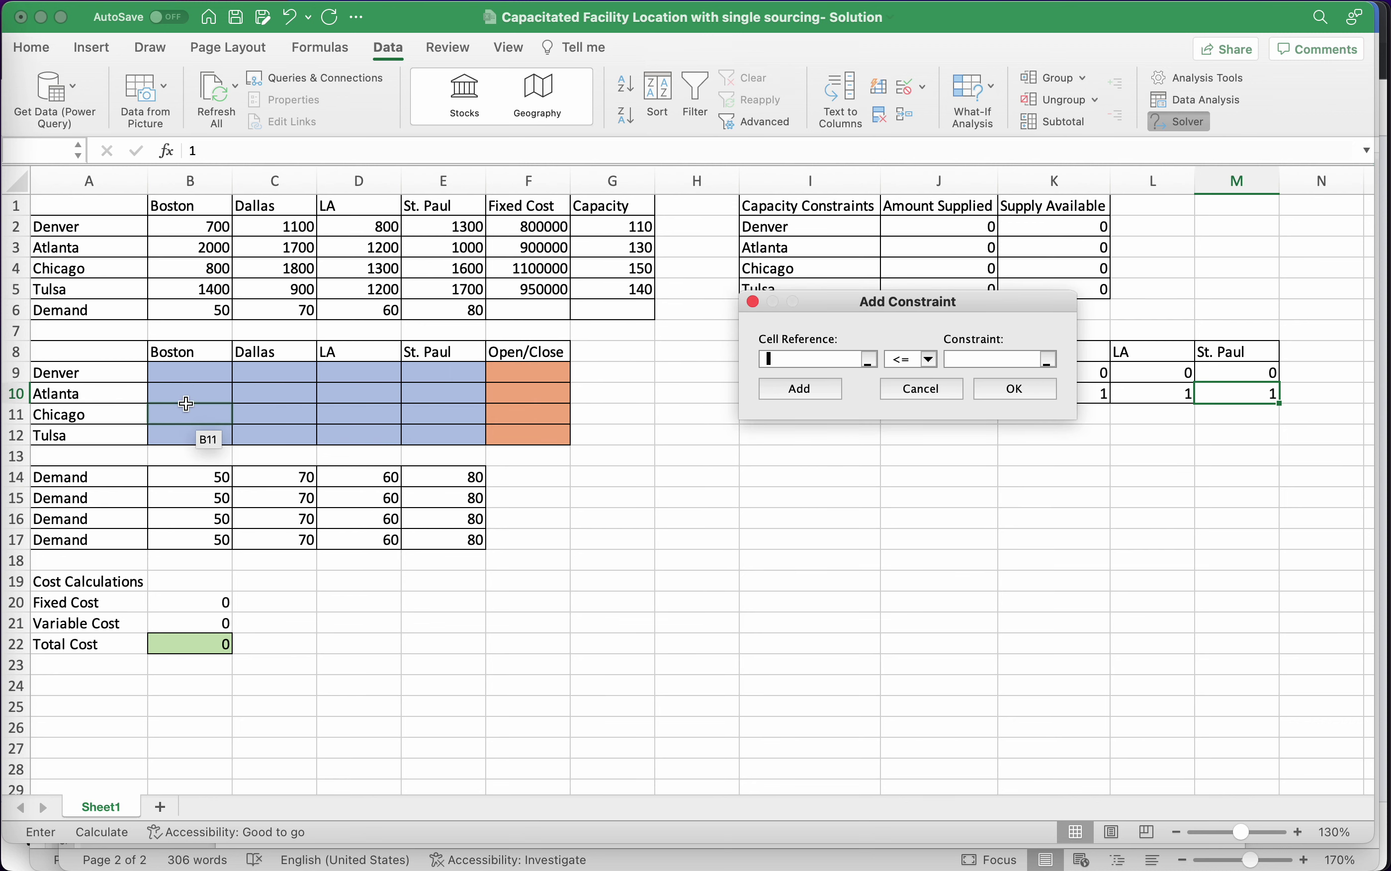
{"action": "left_click_drag", "start_coordinate": [205, 377], "coordinate": [562, 436]}
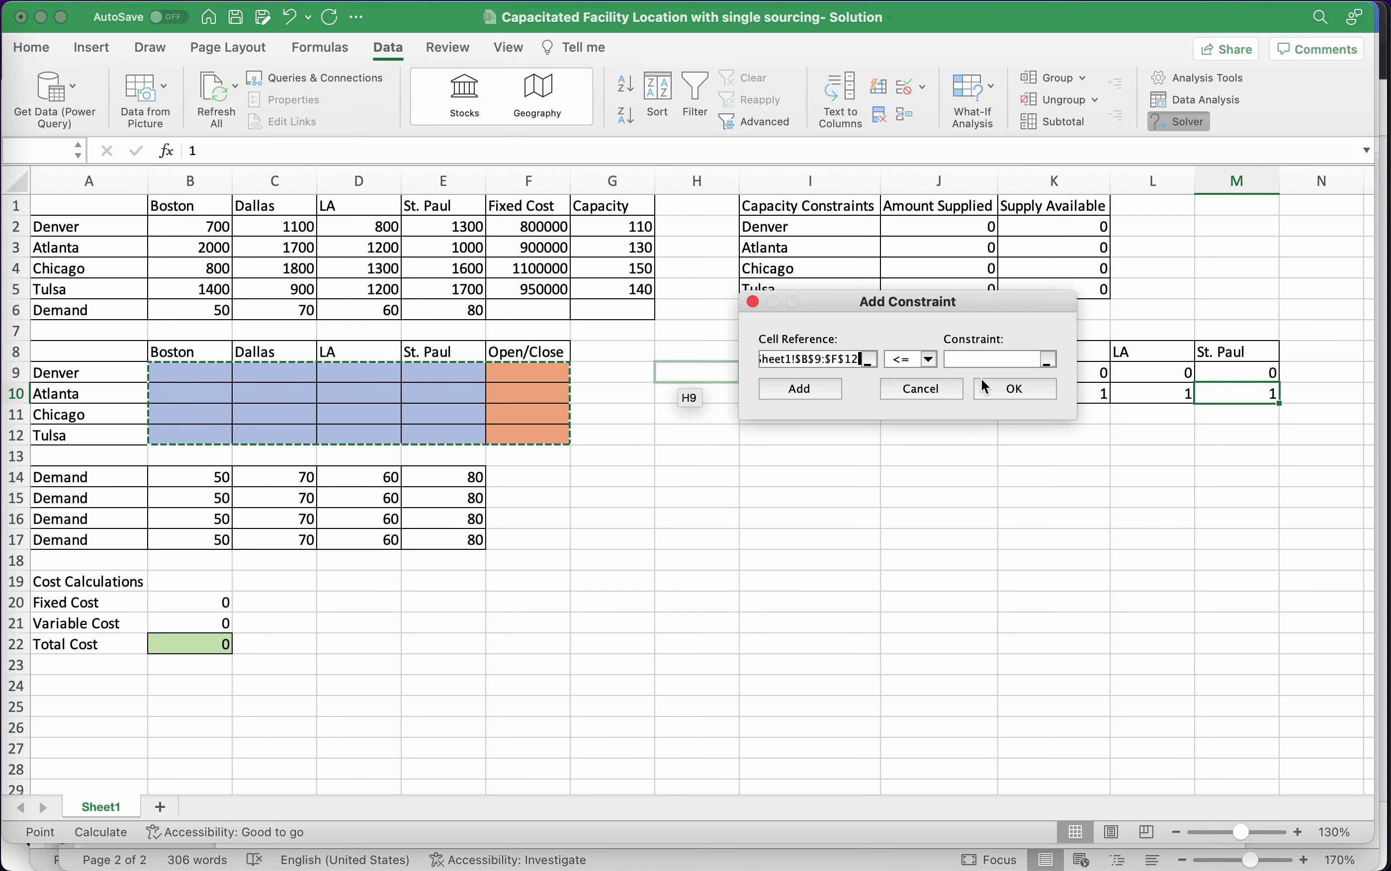
{"action": "left_click", "coordinate": [931, 360]}
{"action": "left_click", "coordinate": [921, 432]}
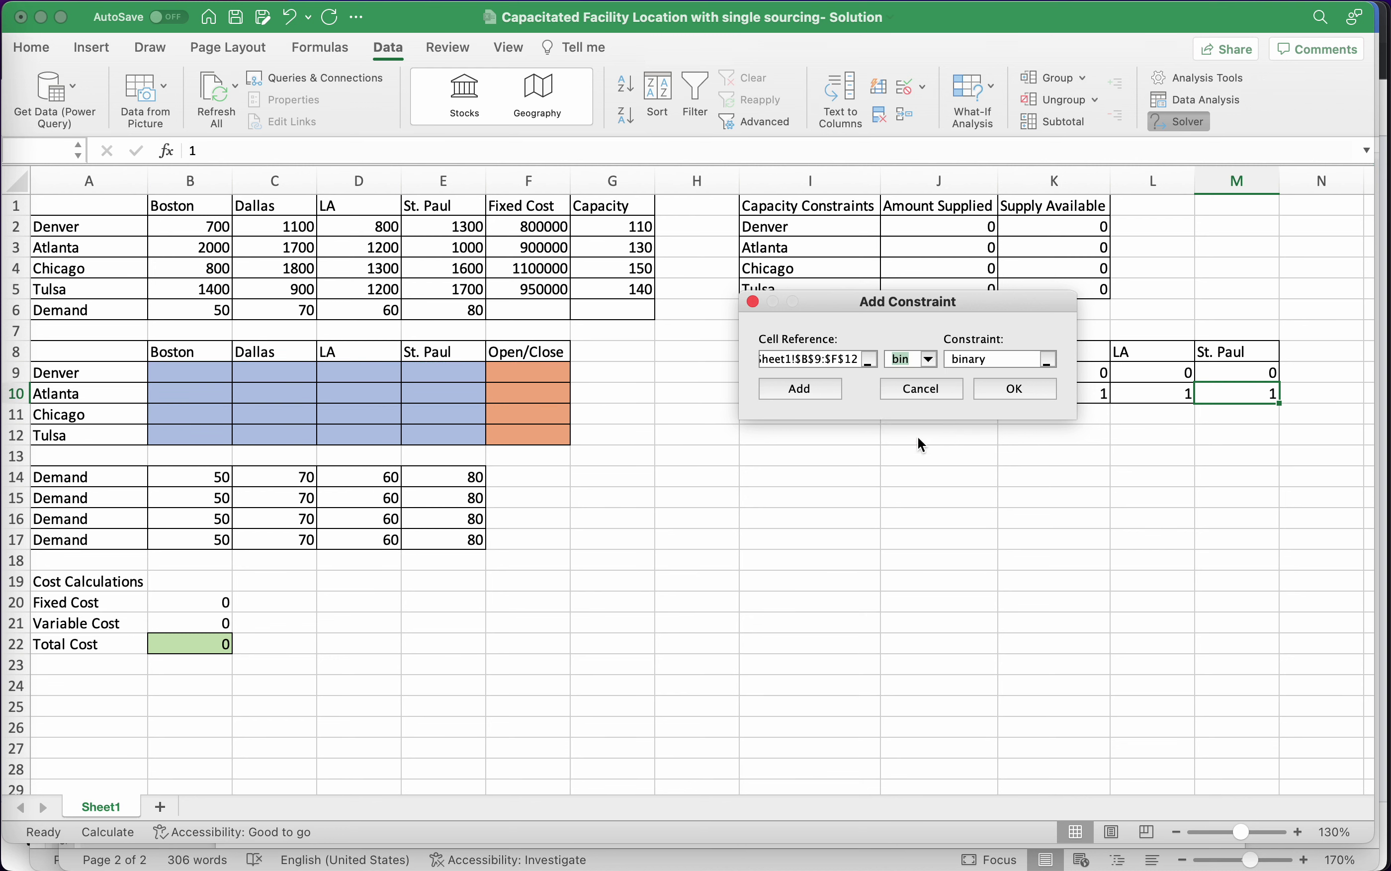
{"action": "left_click", "coordinate": [1022, 388]}
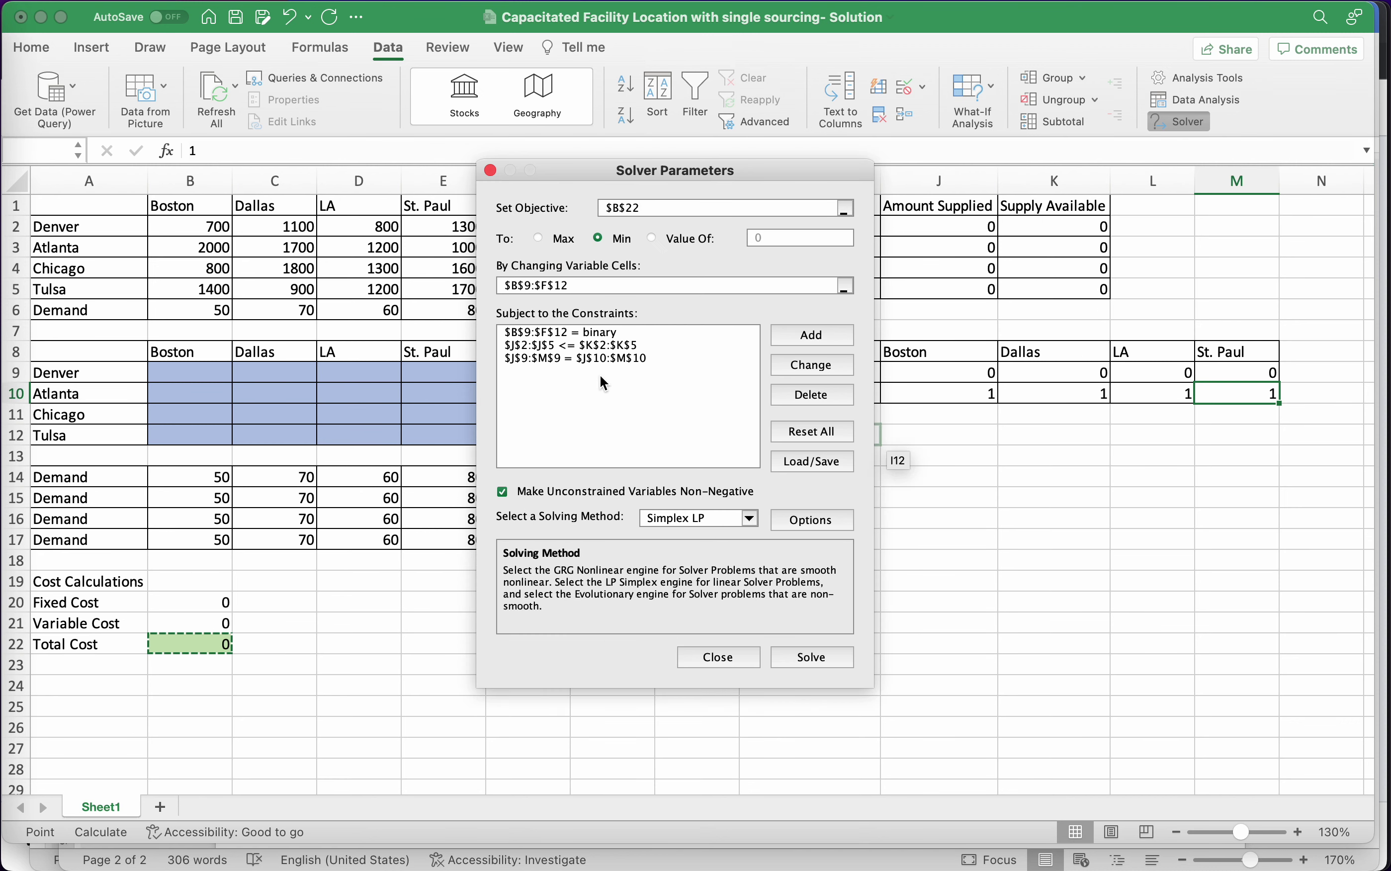
{"action": "left_click", "coordinate": [796, 656]}
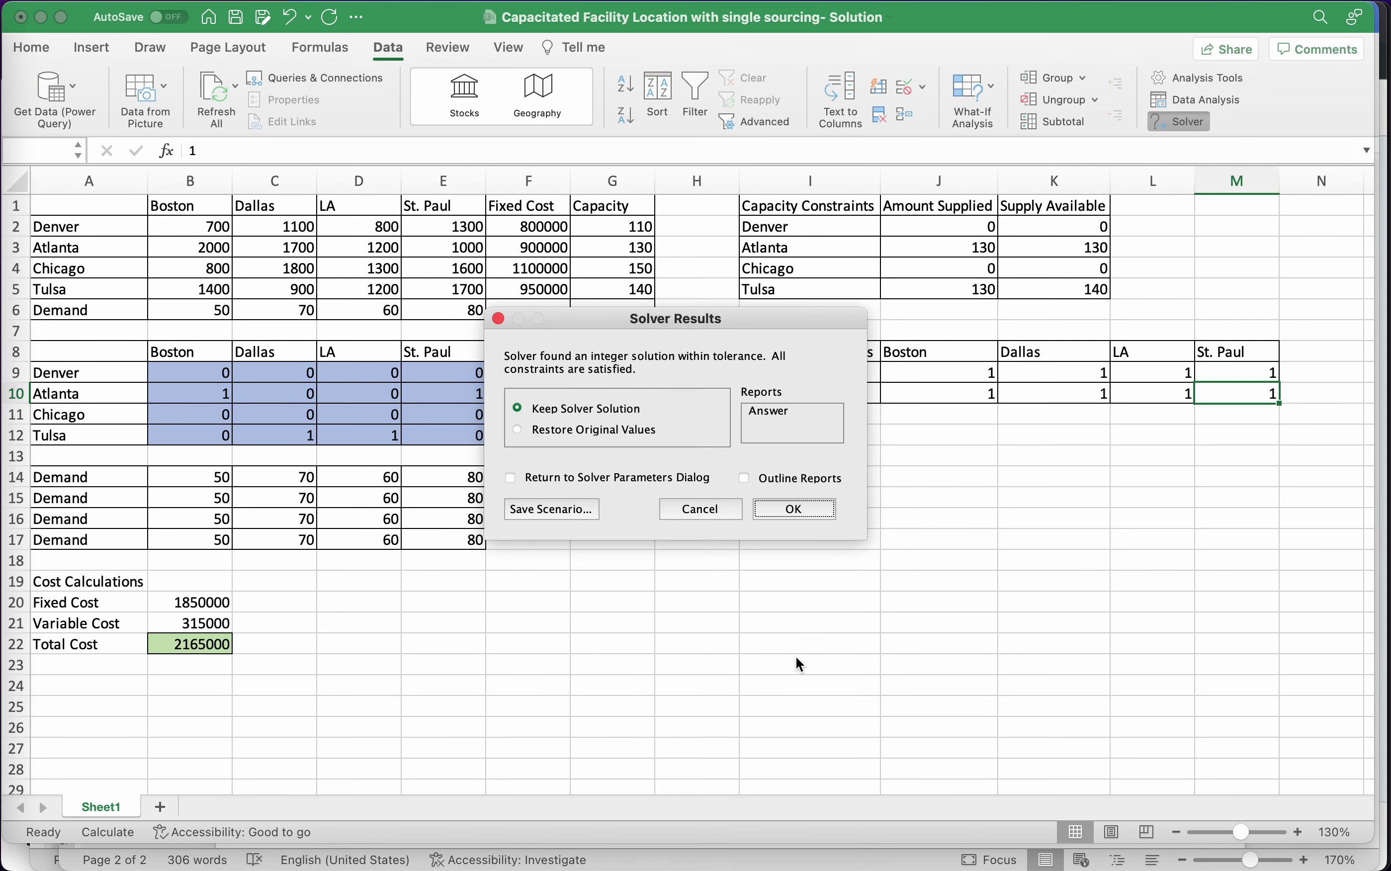
{"action": "left_click", "coordinate": [815, 508]}
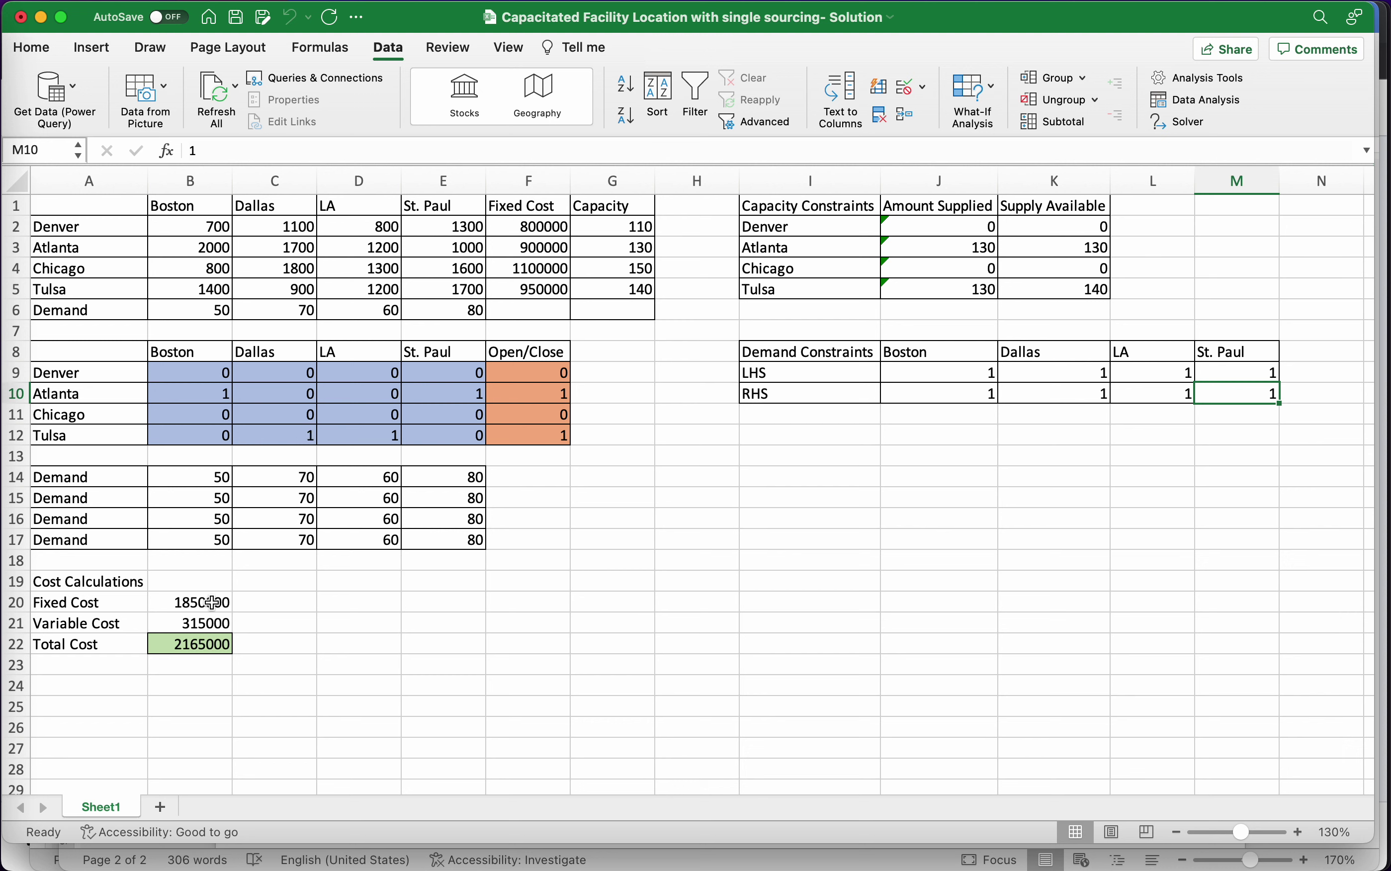
Format the fixed, variable and total cost cells B20:B22 as dollar accounting values with no decimal places
{"action": "left_click_drag", "start_coordinate": [211, 602], "coordinate": [211, 644]}
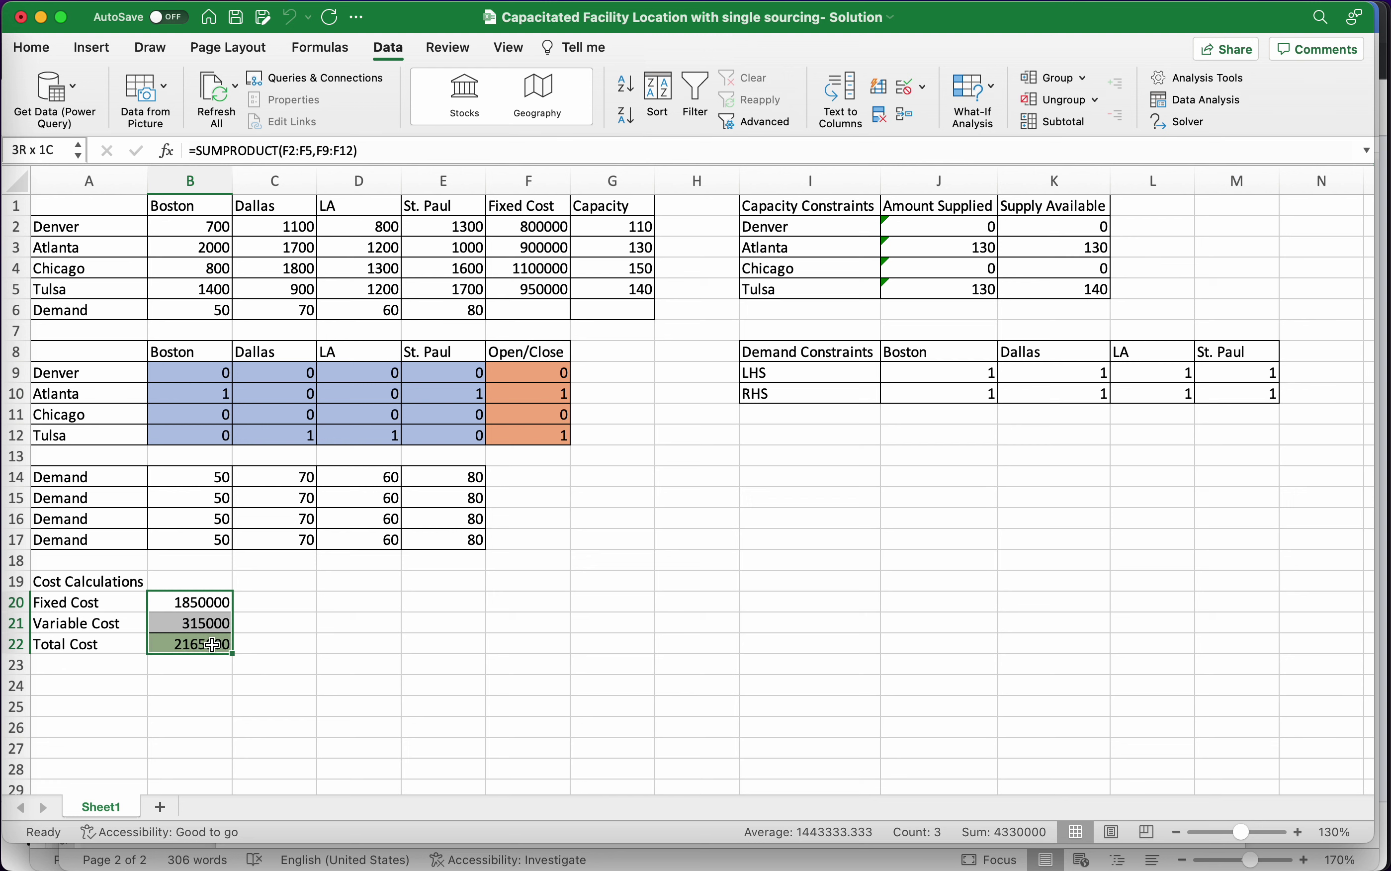
{"action": "left_click", "coordinate": [32, 47]}
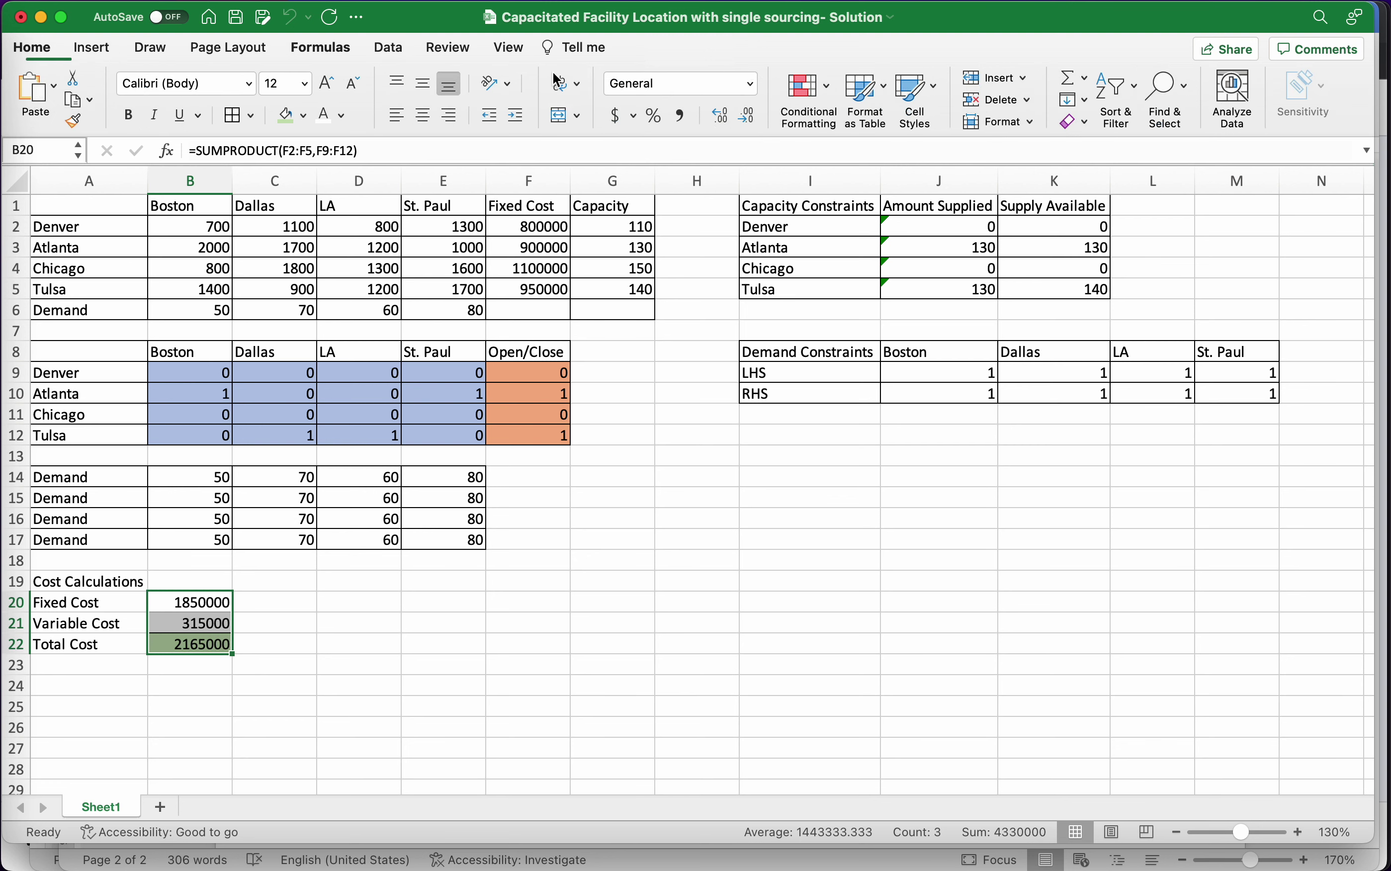
{"action": "left_click", "coordinate": [616, 116]}
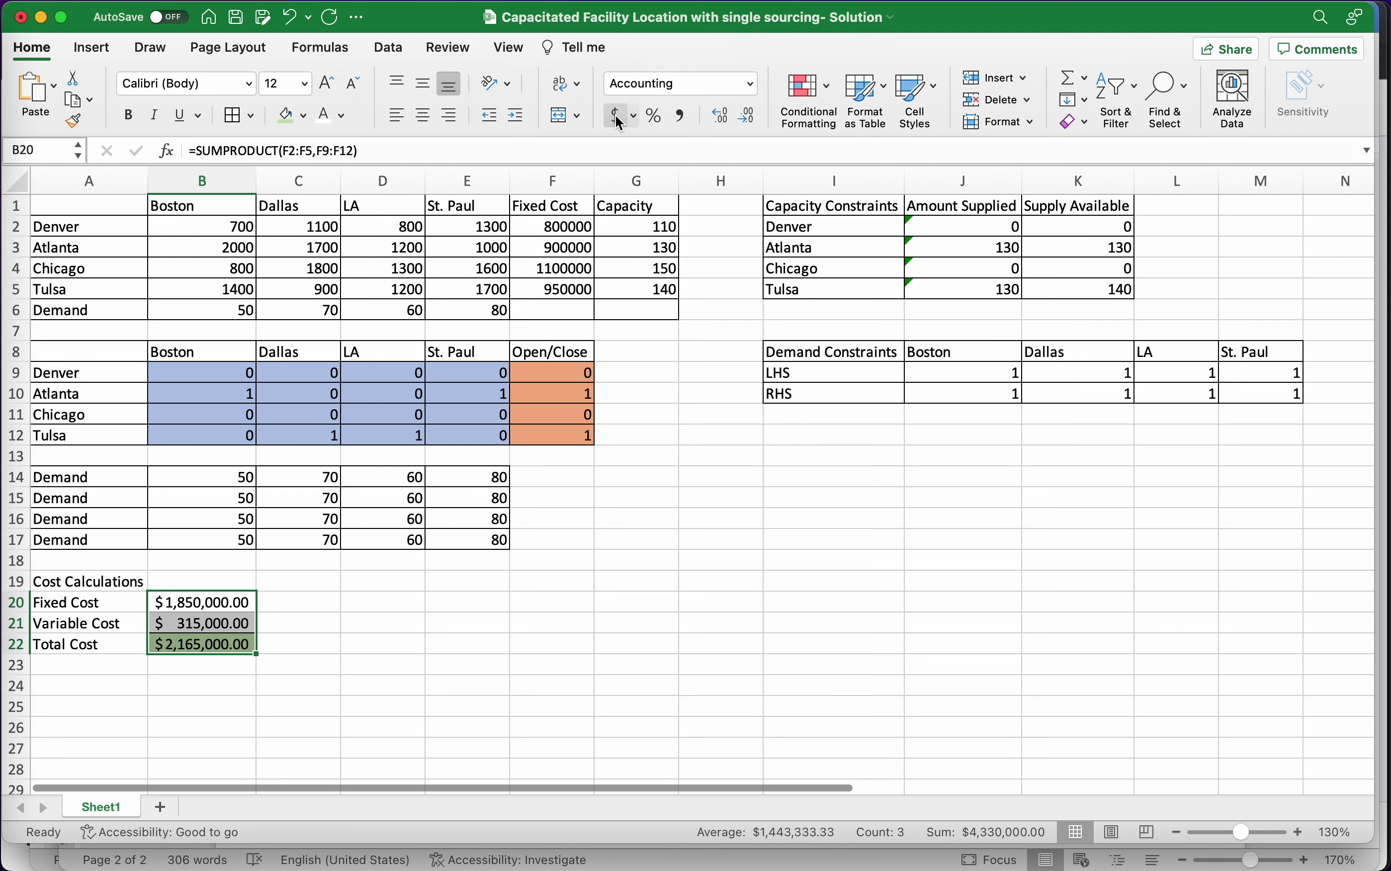
{"action": "left_click", "coordinate": [720, 118]}
{"action": "left_click", "coordinate": [721, 119]}
{"action": "left_click", "coordinate": [433, 596]}
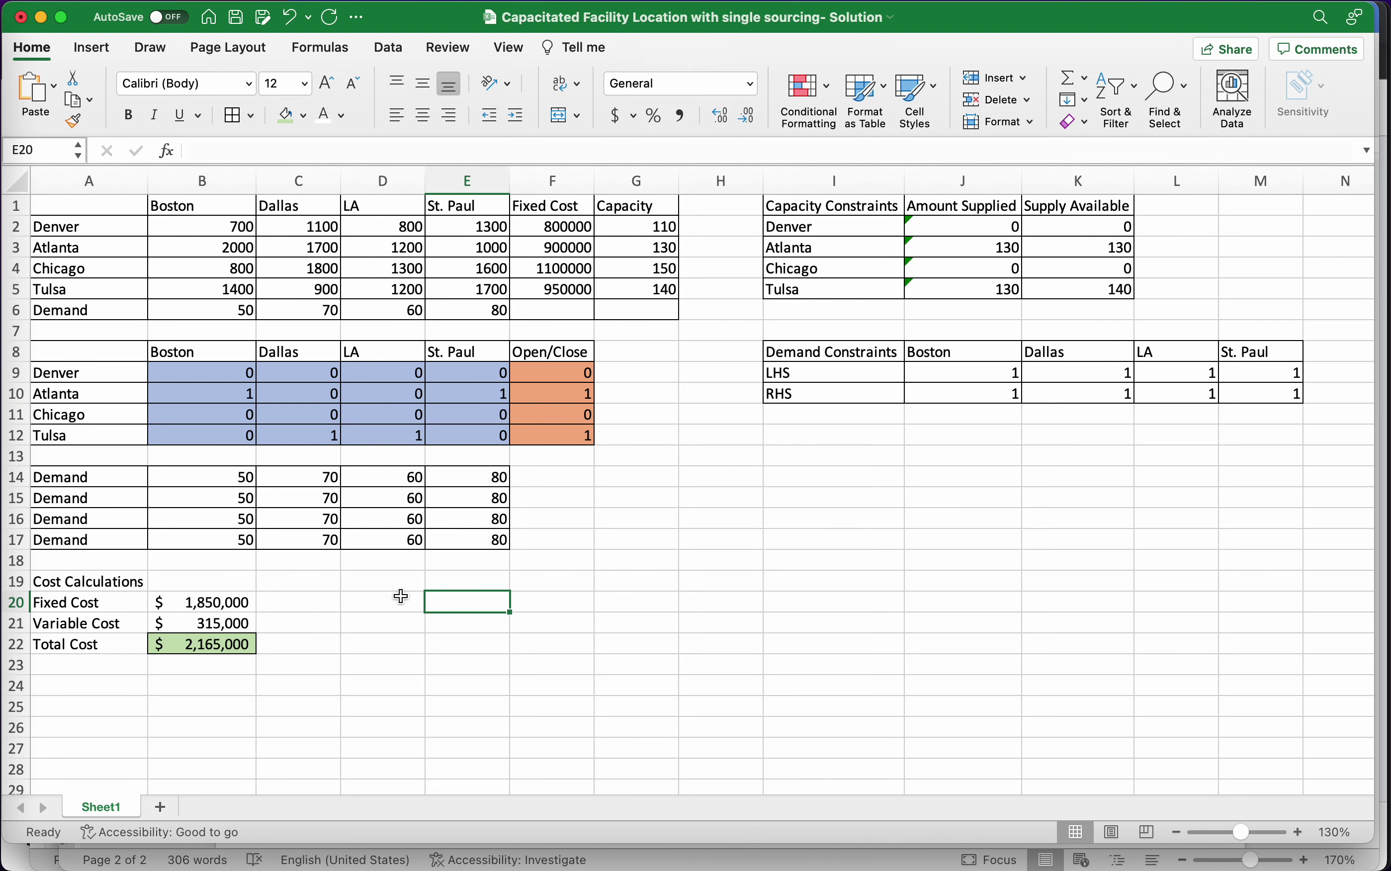